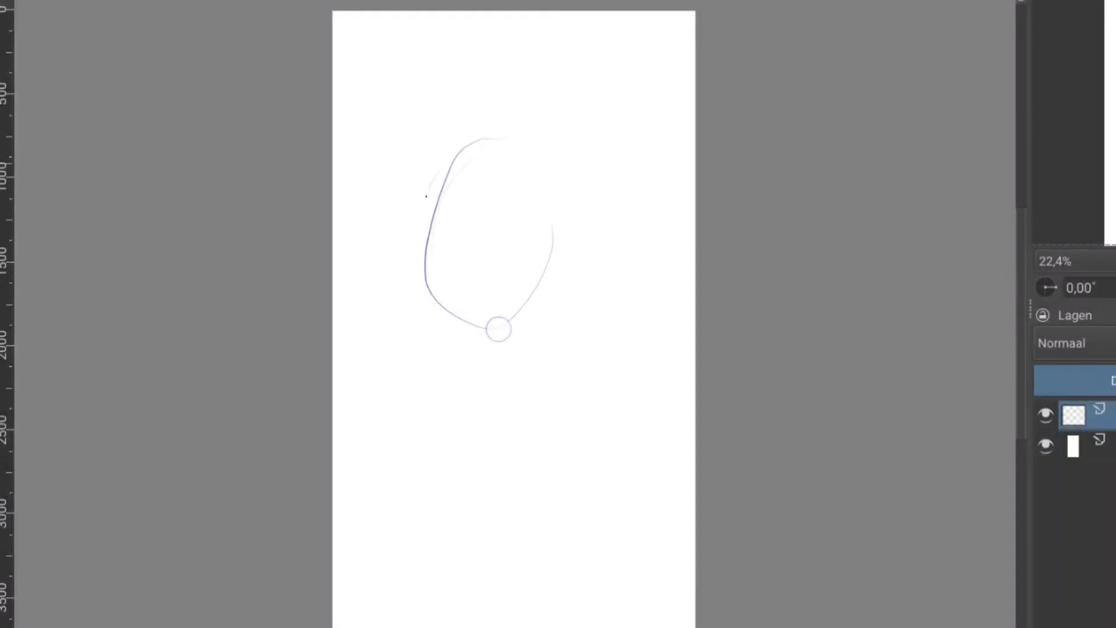
Sketch the head circle in blue pencil with construction arcs and a firm outer contour.
left_click_drag(427, 244, 542, 206)
left_click_drag(527, 155, 570, 329)
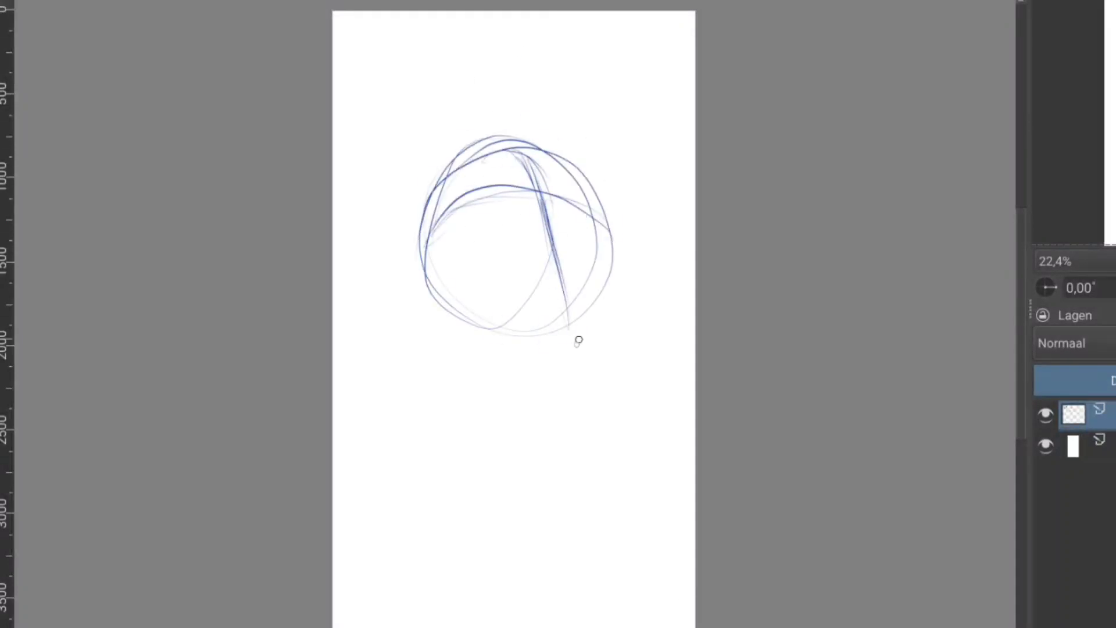
mouse_move(430, 232)
left_mouse_down()
mouse_move(528, 331)
mouse_move(603, 209)
left_mouse_up()
mouse_move(561, 361)
left_mouse_down()
mouse_move(602, 216)
mouse_move(455, 140)
mouse_move(406, 187)
mouse_move(406, 291)
mouse_move(538, 359)
mouse_move(442, 232)
left_mouse_up()
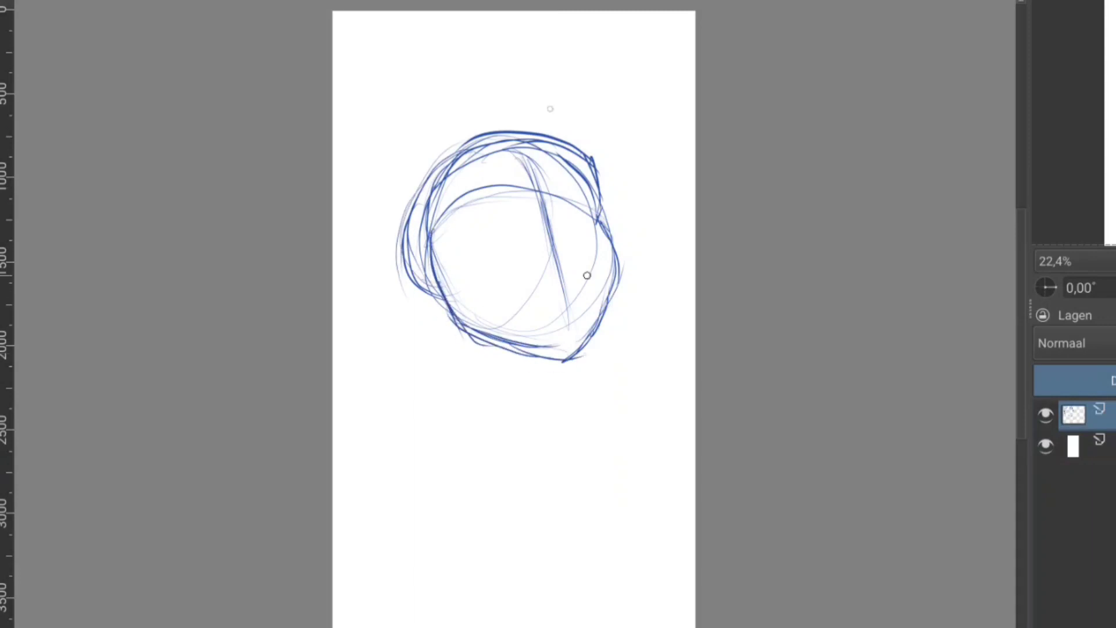
mouse_move(598, 200)
left_mouse_down()
mouse_move(442, 247)
mouse_move(584, 186)
left_mouse_up()
Sketch the raised hand, with palm and fingers reaching up against the head.
left_click_drag(459, 363, 442, 337)
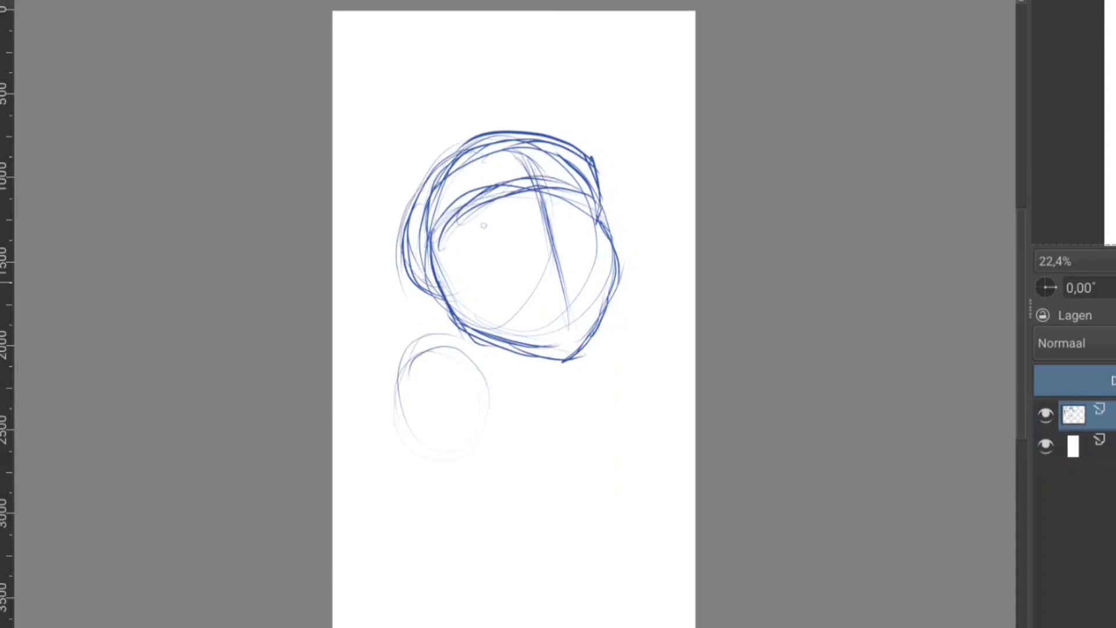
mouse_move(500, 448)
left_mouse_down()
mouse_move(482, 348)
mouse_move(467, 352)
mouse_move(456, 256)
left_mouse_up()
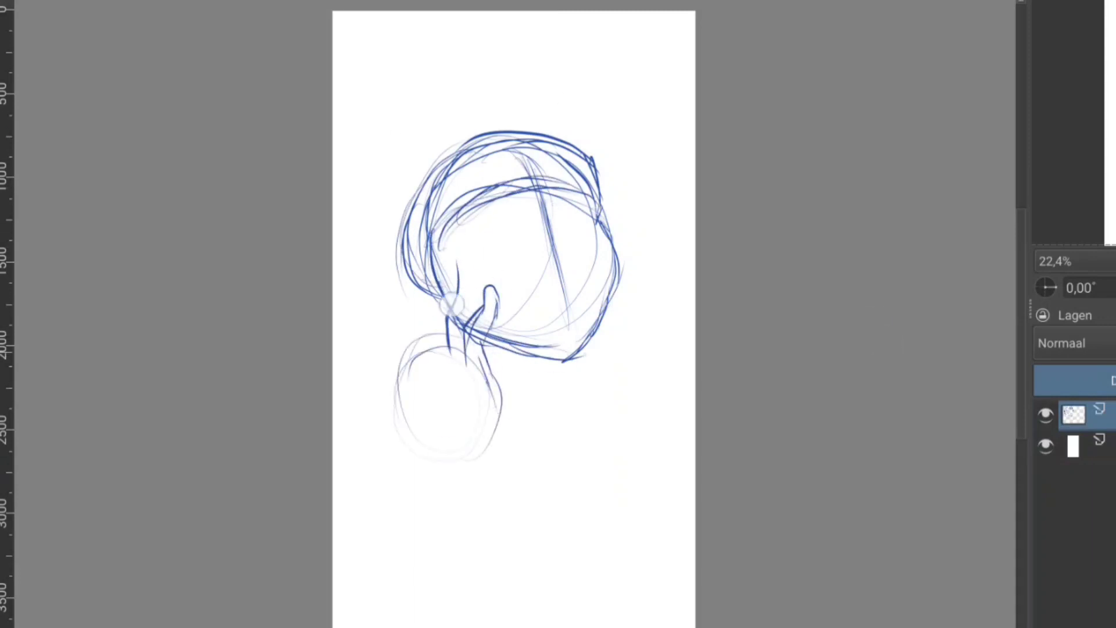
left_click_drag(449, 349, 477, 291)
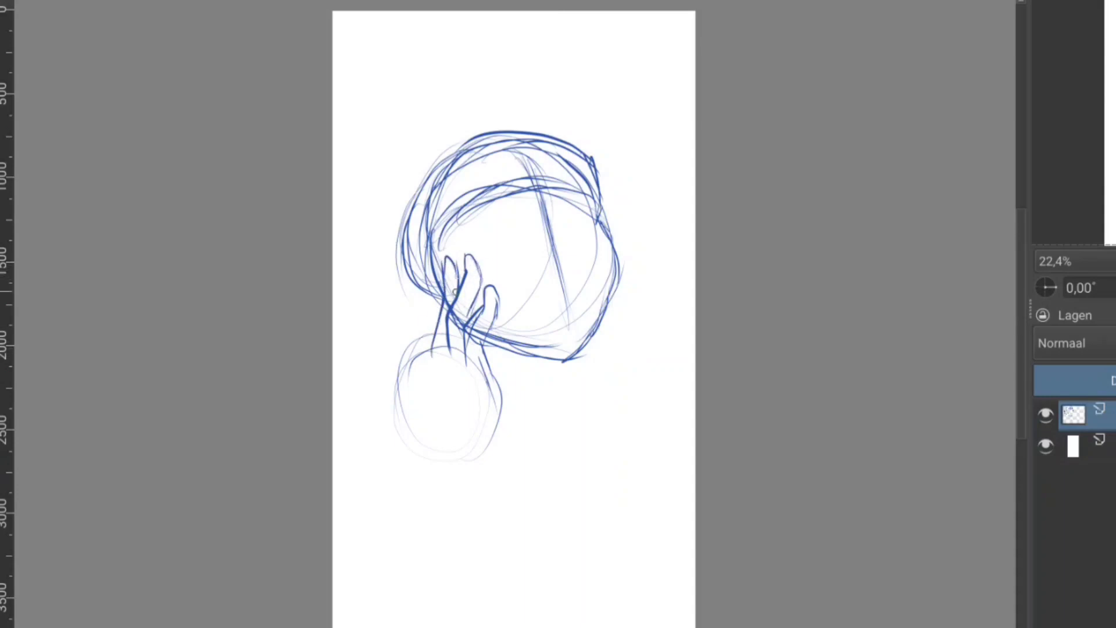
left_click_drag(482, 337, 488, 456)
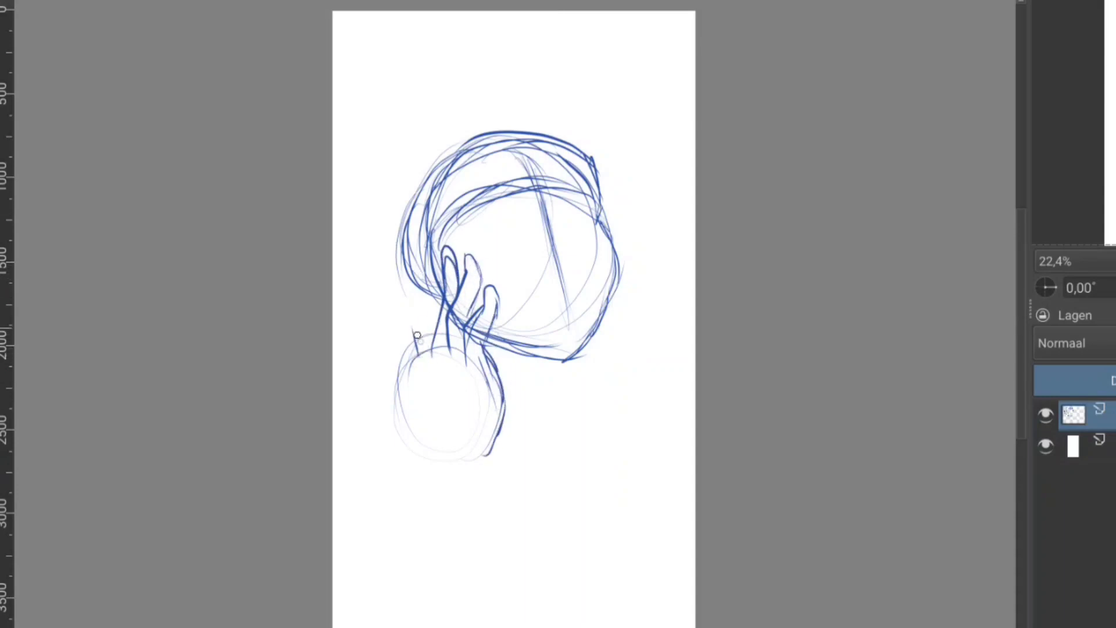
left_click_drag(416, 337, 452, 284)
mouse_move(415, 350)
left_mouse_down()
mouse_move(419, 416)
mouse_move(454, 460)
left_mouse_up()
left_click_drag(433, 345, 442, 259)
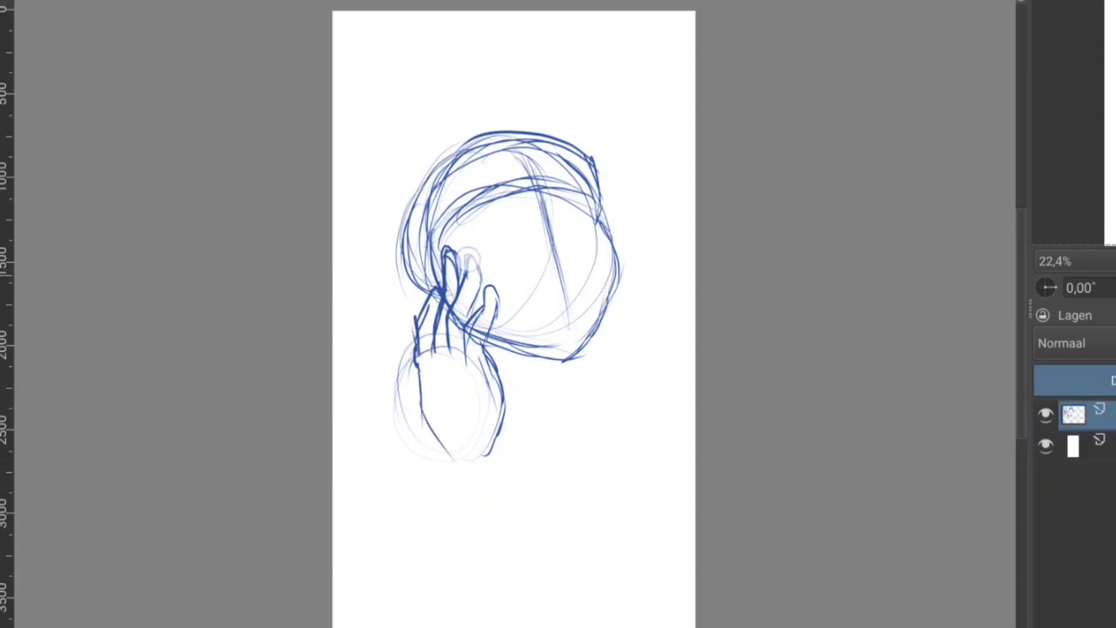
mouse_move(468, 314)
left_mouse_down()
mouse_move(476, 280)
mouse_move(414, 323)
mouse_move(409, 366)
left_mouse_up()
left_click_drag(448, 295, 418, 326)
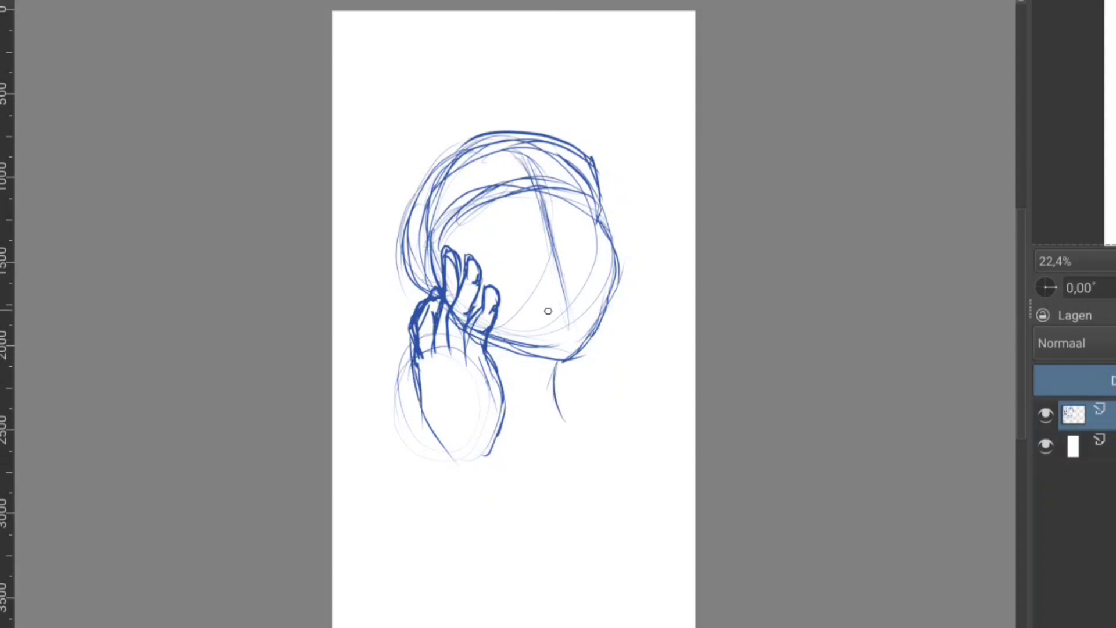
Draw the chest curve, shoulder line, wrist and forearm edges down to the page bottom.
left_click_drag(433, 577, 646, 545)
left_click_drag(566, 407, 623, 425)
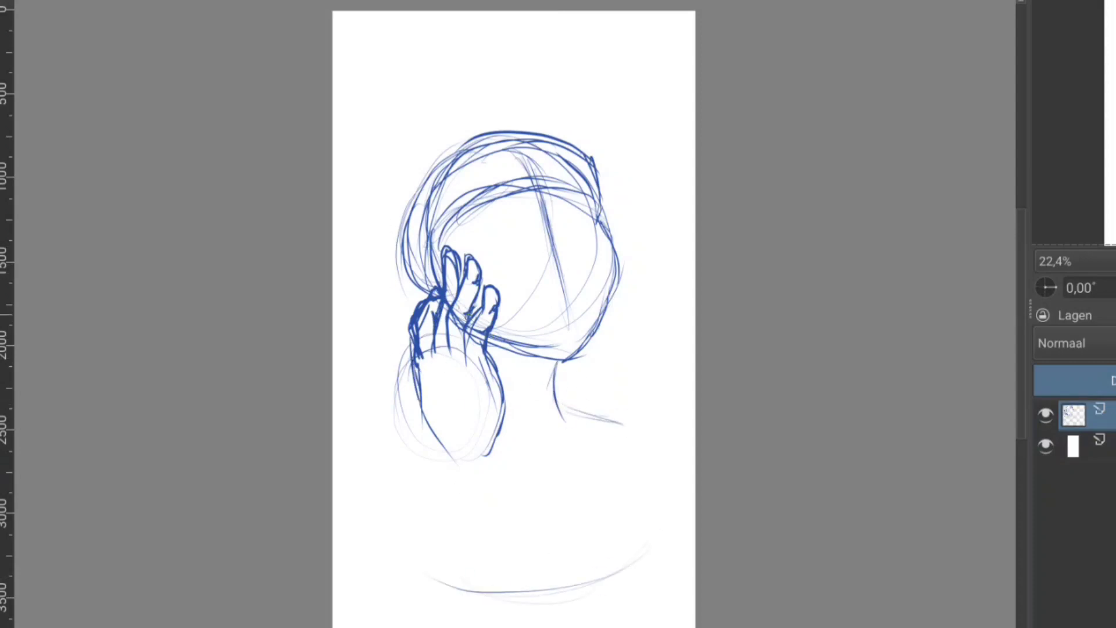
left_click_drag(441, 470, 404, 624)
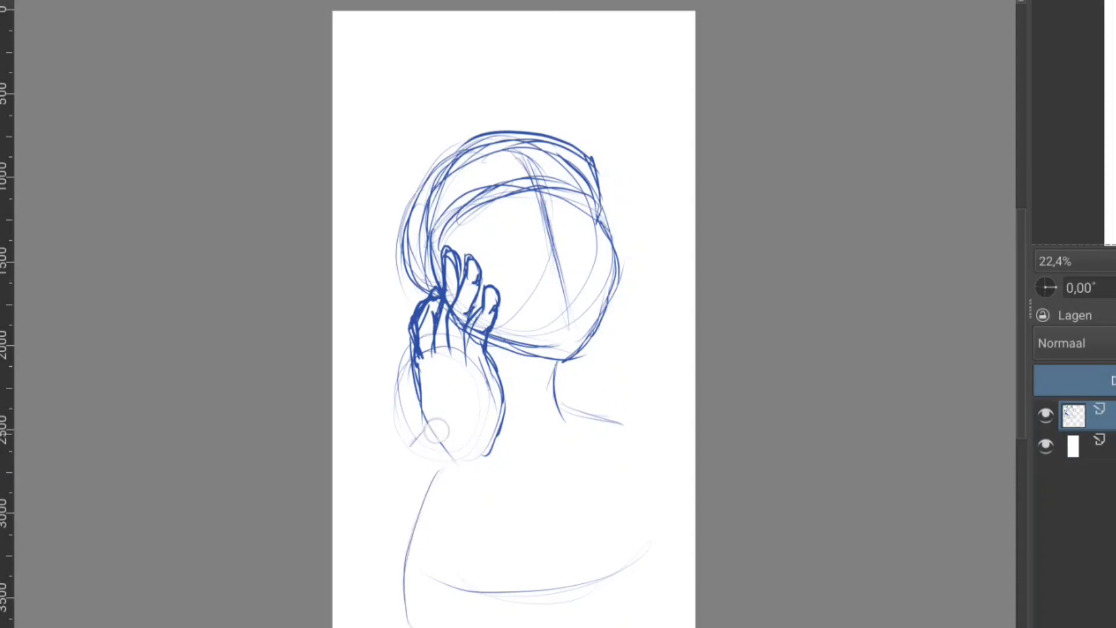
left_click_drag(427, 401, 442, 477)
left_click_drag(435, 442, 419, 618)
left_click_drag(497, 453, 465, 625)
left_click_drag(375, 625, 386, 500)
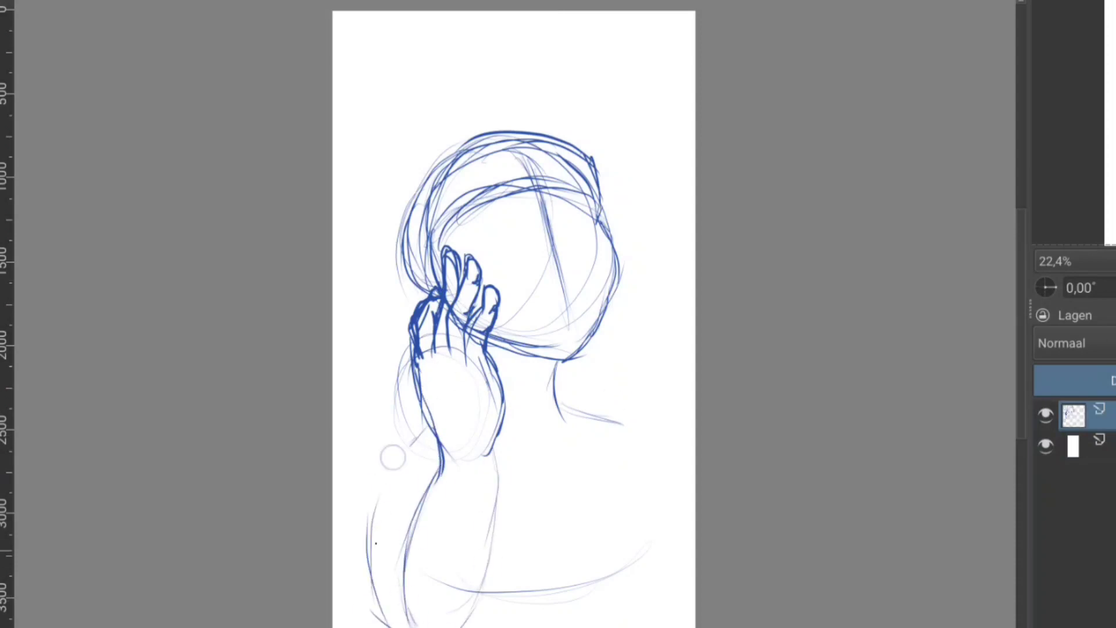
mouse_move(392, 454)
left_mouse_down()
mouse_move(435, 430)
mouse_move(378, 624)
mouse_move(435, 491)
left_mouse_up()
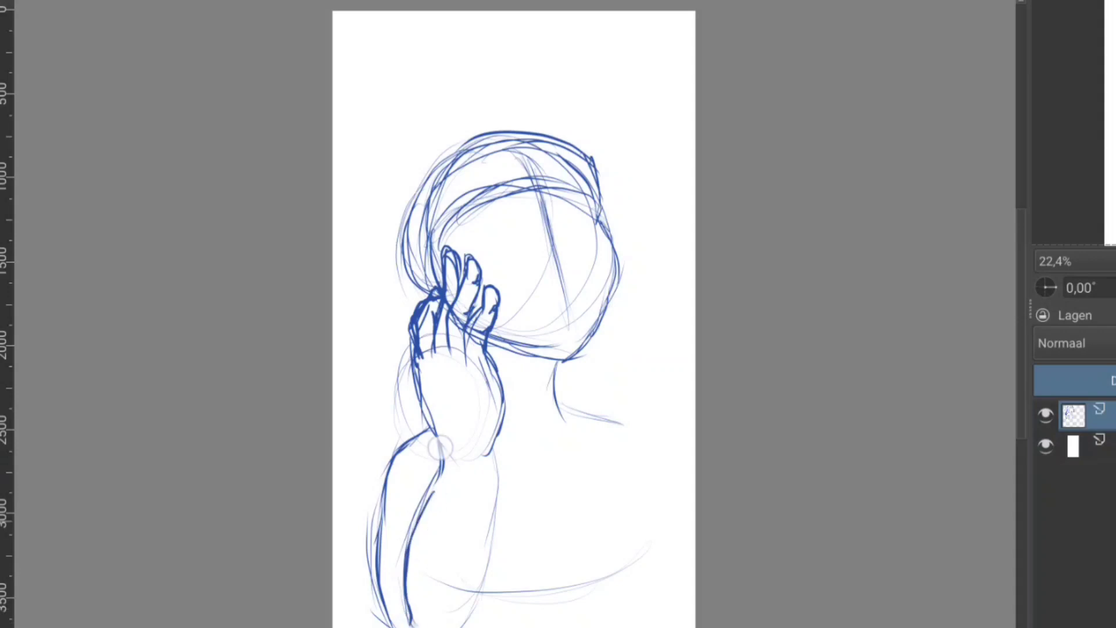
left_click_drag(453, 430, 433, 500)
left_click_drag(500, 436, 456, 626)
Move the whole sketch up the page with Transform (Ctrl+T).
key("ctrl+t")
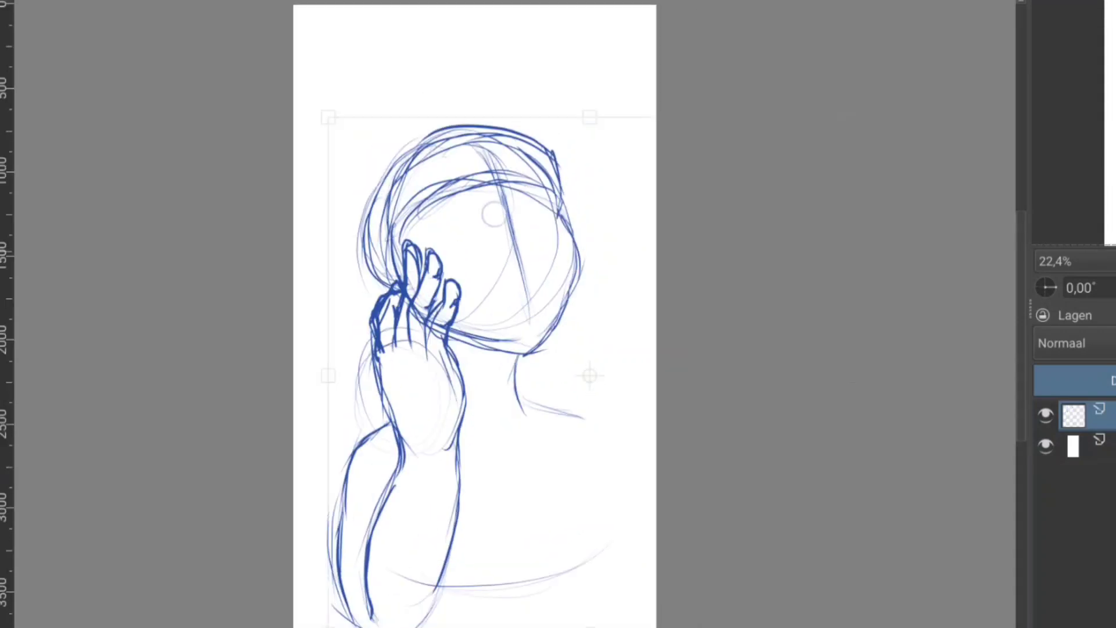
left_click_drag(578, 410, 578, 359)
key("Return")
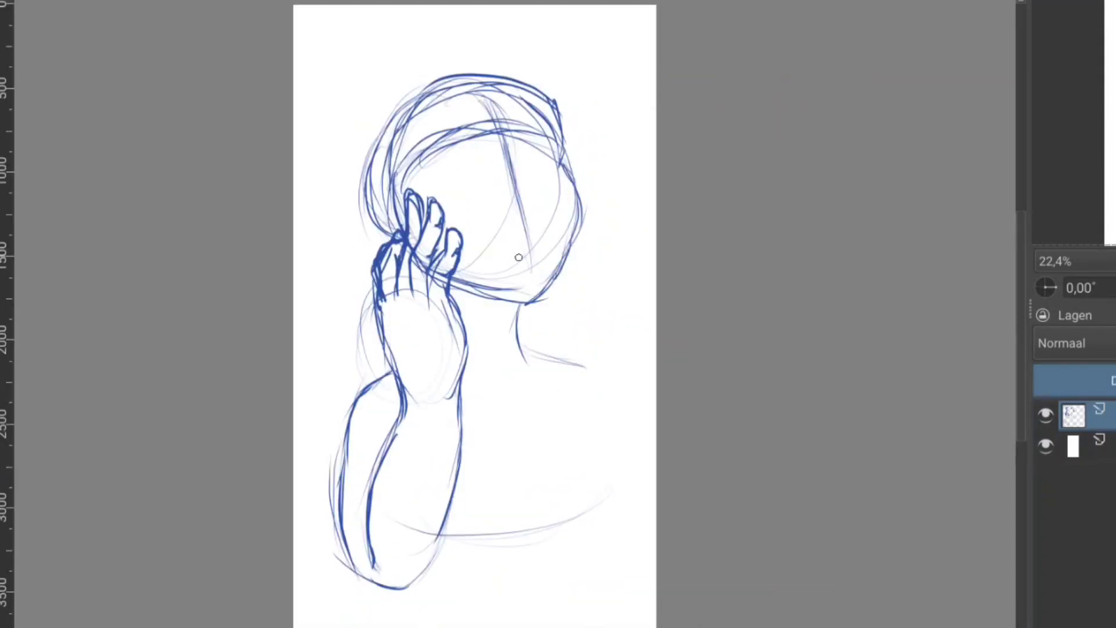
Refine the shoulder line, chest undersides and lower torso contours.
left_click_drag(517, 526, 607, 480)
left_click_drag(534, 379, 607, 478)
left_click_drag(510, 499, 608, 497)
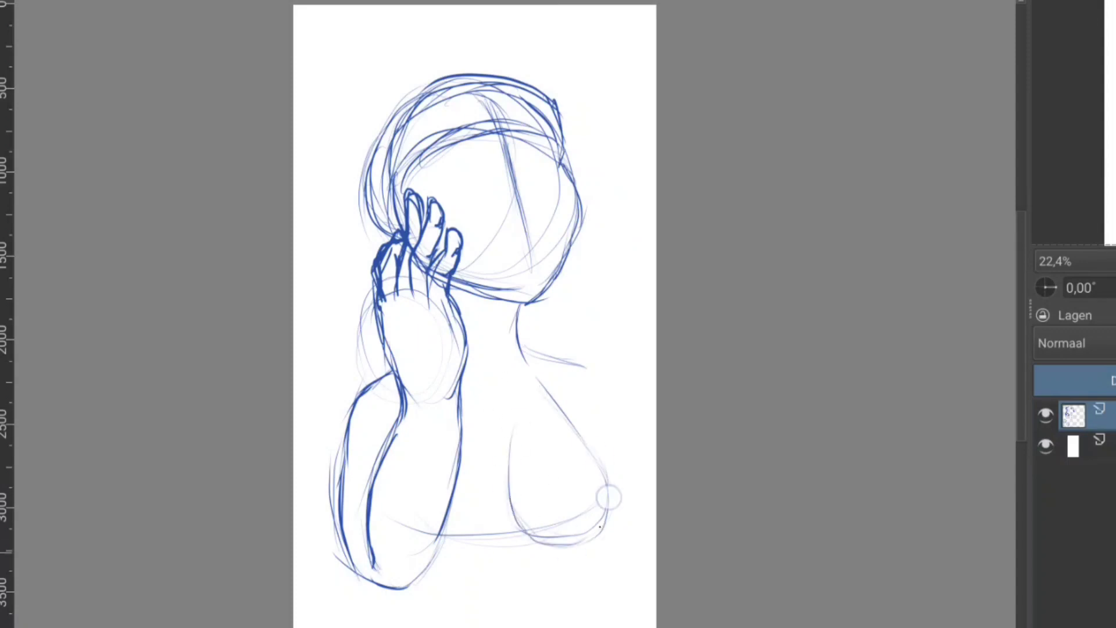
left_click_drag(477, 452, 469, 538)
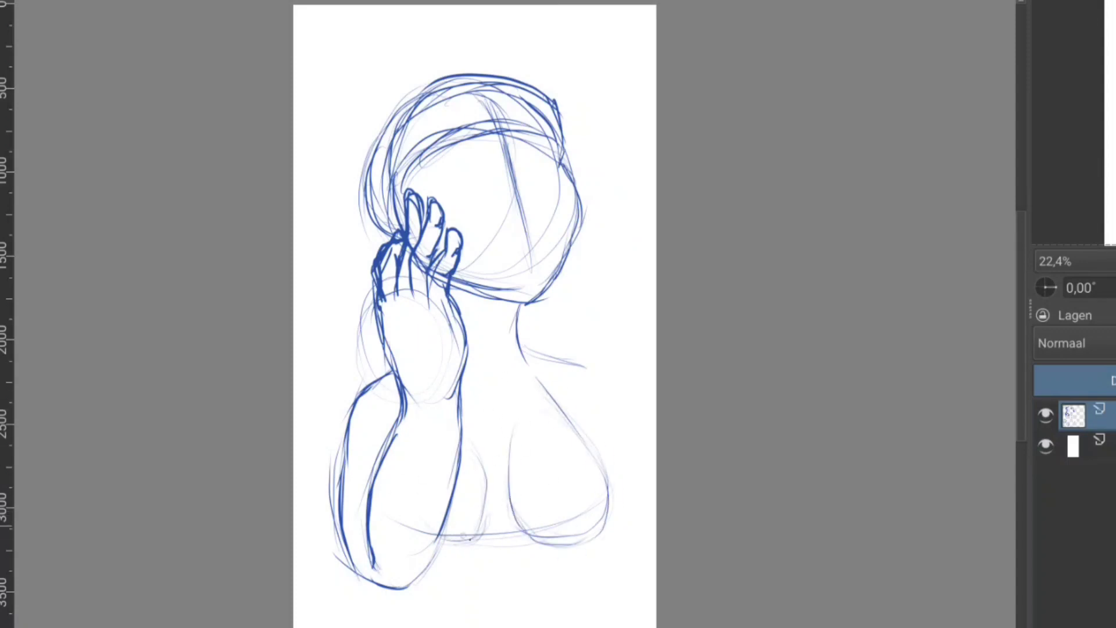
mouse_move(491, 486)
left_mouse_down()
mouse_move(445, 546)
mouse_move(494, 526)
mouse_move(618, 512)
mouse_move(536, 372)
mouse_move(616, 506)
left_mouse_up()
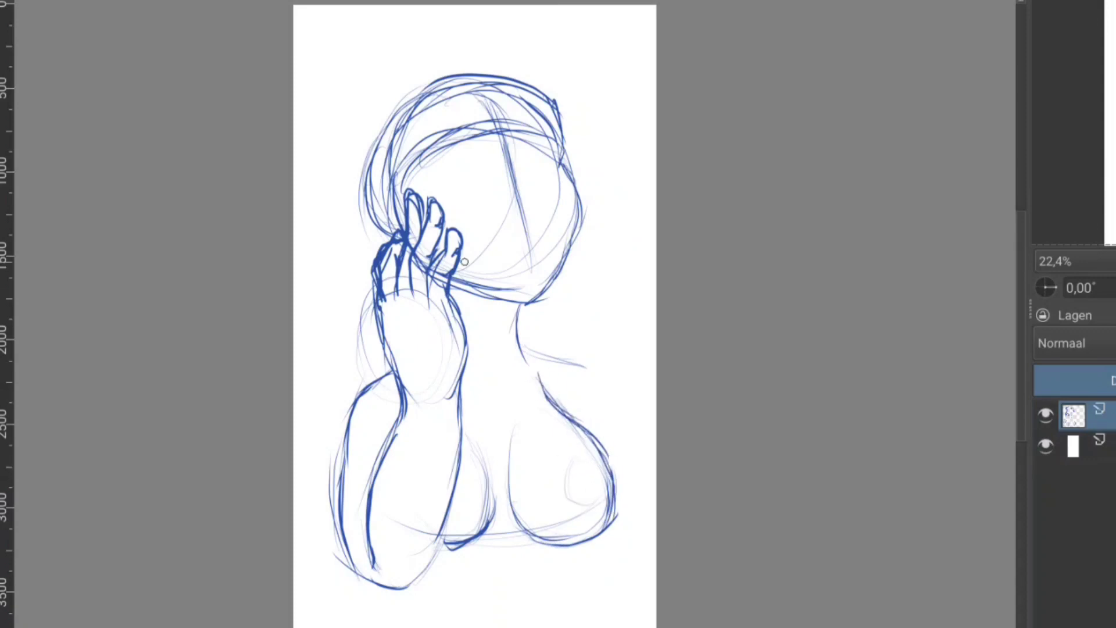
On a new layer, draw orange base curves and flame-like strokes along the bottom.
key("Insert")
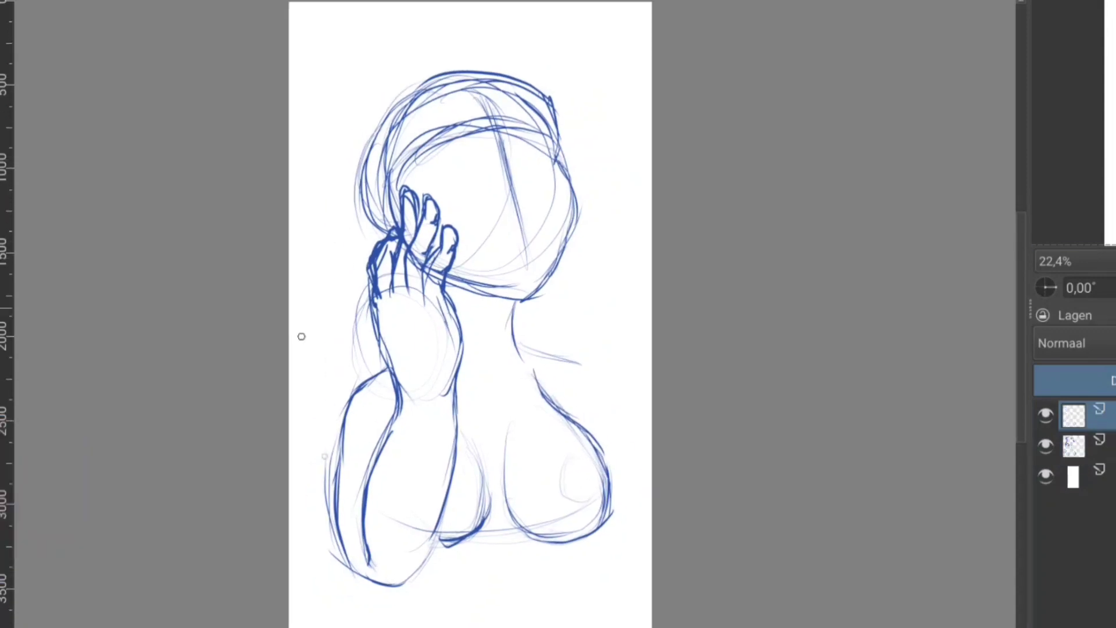
mouse_move(321, 451)
left_mouse_down()
mouse_move(486, 543)
mouse_move(604, 520)
mouse_move(575, 476)
mouse_move(613, 398)
left_mouse_up()
mouse_move(607, 430)
left_mouse_down()
mouse_move(616, 506)
mouse_move(604, 512)
left_mouse_up()
mouse_move(593, 416)
left_mouse_down()
mouse_move(572, 512)
mouse_move(628, 442)
left_mouse_up()
Sketch a lotus with a ring of petals and a ringed centre on the lower chest.
mouse_move(616, 494)
left_mouse_down()
mouse_move(506, 480)
mouse_move(558, 558)
left_mouse_up()
mouse_move(497, 512)
left_mouse_down()
mouse_move(523, 500)
mouse_move(512, 581)
left_mouse_up()
left_click_drag(526, 488, 567, 488)
left_click_drag(526, 557, 566, 582)
mouse_move(558, 494)
left_mouse_down()
mouse_move(604, 552)
mouse_move(482, 465)
left_mouse_up()
mouse_move(512, 511)
left_mouse_down()
mouse_move(482, 540)
mouse_move(549, 567)
left_mouse_up()
left_click_drag(540, 465, 592, 511)
left_click_drag(523, 488, 546, 534)
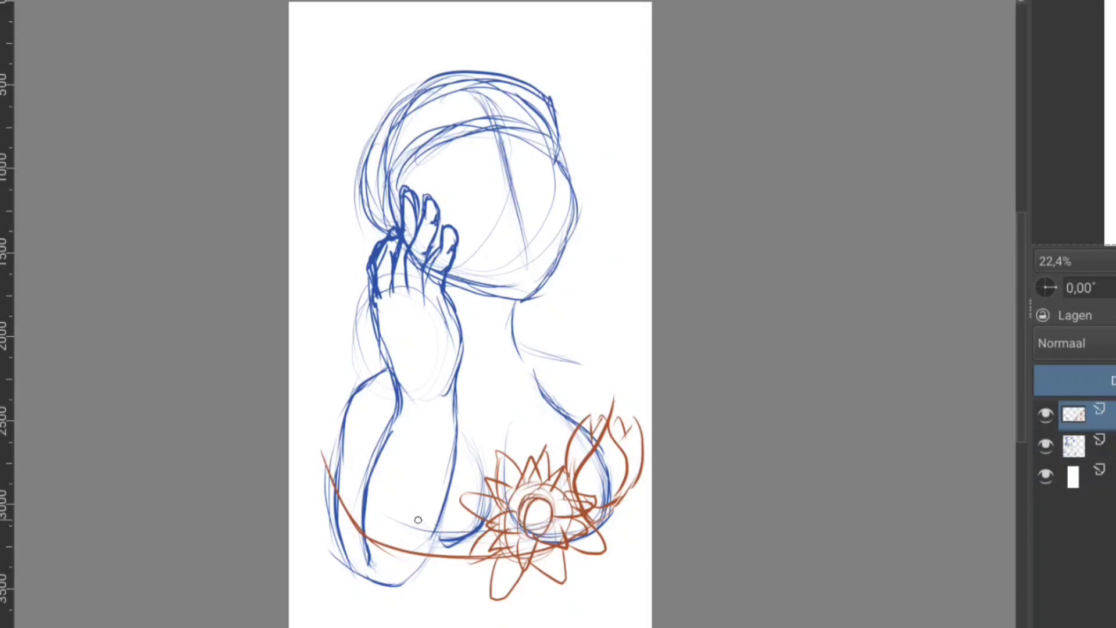
Draw an orange rose with leaves and spiky leaf clusters at the lower left.
mouse_move(432, 519)
left_mouse_down()
mouse_move(465, 540)
mouse_move(459, 525)
mouse_move(442, 599)
mouse_move(497, 593)
left_mouse_up()
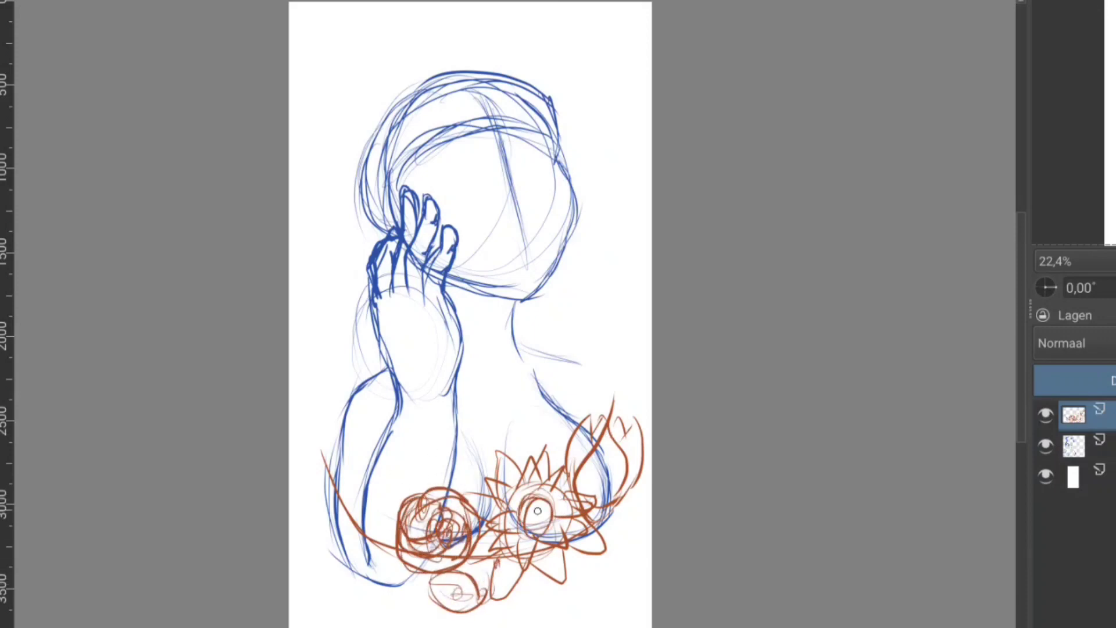
mouse_move(398, 512)
left_mouse_down()
mouse_move(322, 488)
mouse_move(360, 538)
left_mouse_up()
left_click_drag(317, 567, 401, 558)
left_click_drag(326, 523, 404, 500)
left_click_drag(348, 593, 407, 549)
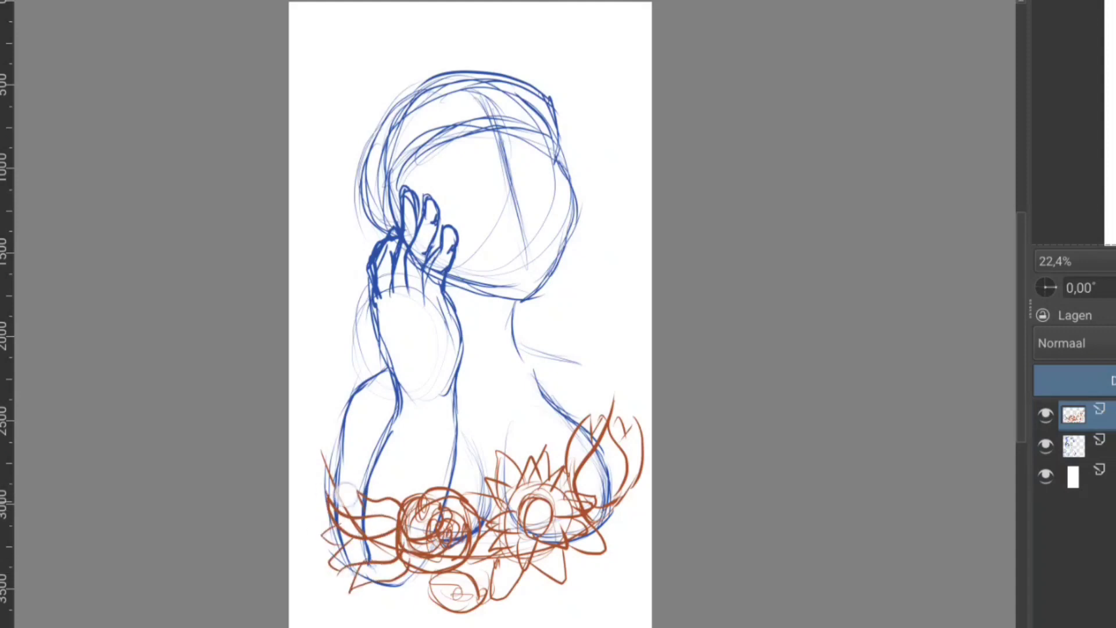
mouse_move(325, 526)
left_mouse_down()
mouse_move(297, 573)
mouse_move(348, 605)
left_mouse_up()
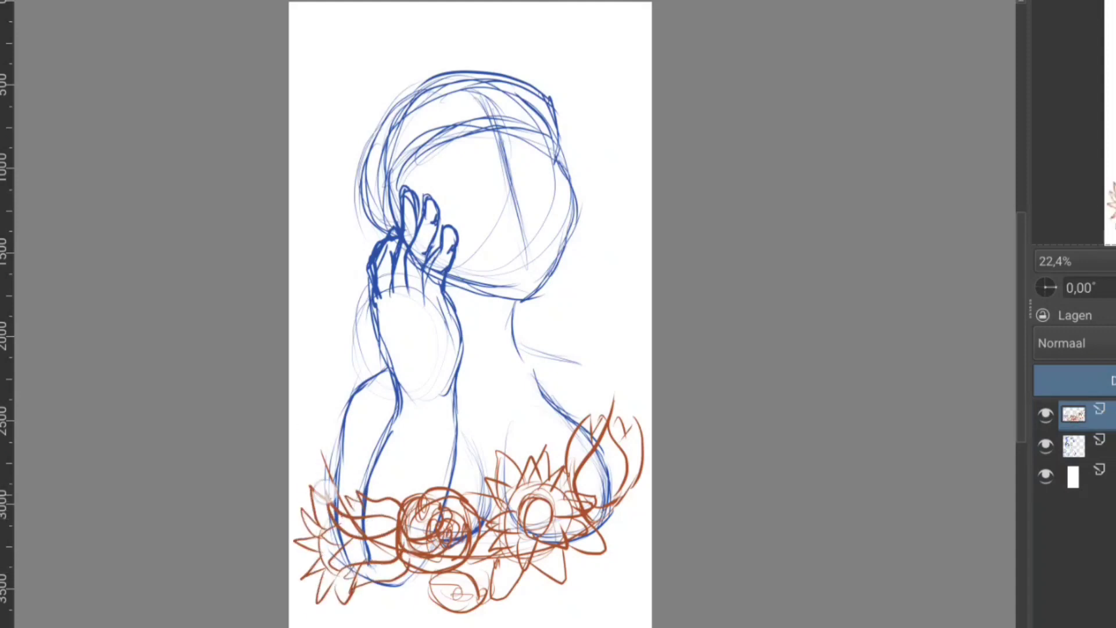
left_click_drag(340, 459, 308, 506)
mouse_move(609, 574)
left_mouse_down()
mouse_move(571, 528)
mouse_move(555, 549)
mouse_move(584, 508)
mouse_move(596, 520)
mouse_move(556, 527)
left_mouse_up()
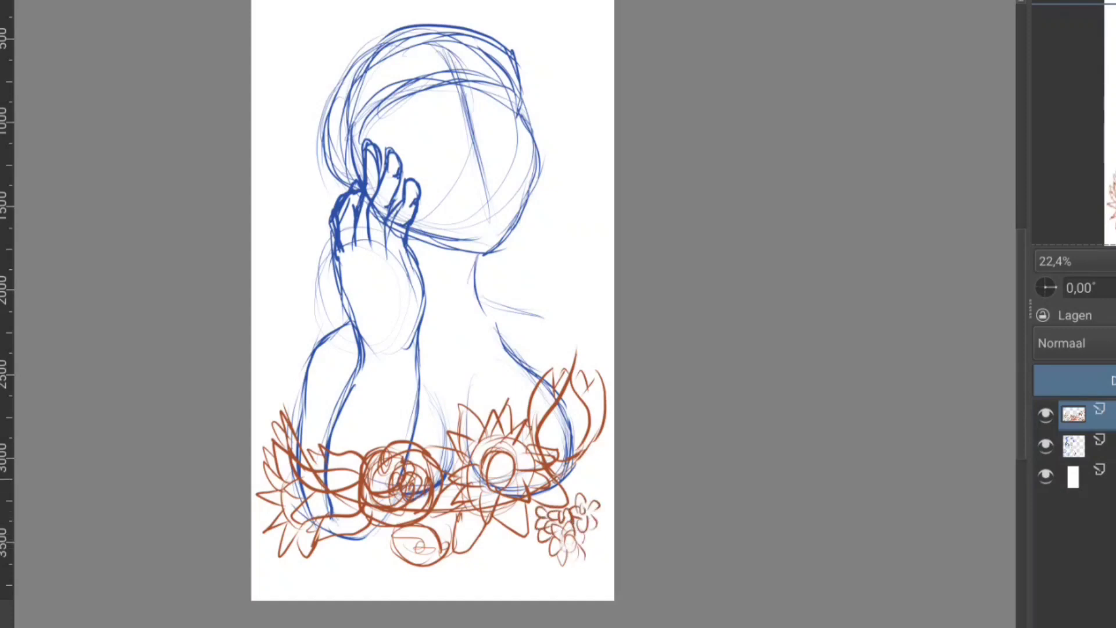
Fill in small lower-right flowers, a star flower, a far-left rose and bottom-edge blooms, then reselect the blue layer.
mouse_move(573, 465)
left_mouse_down()
mouse_move(596, 488)
mouse_move(601, 450)
left_mouse_up()
mouse_move(598, 526)
left_mouse_down()
mouse_move(589, 543)
mouse_move(607, 482)
mouse_move(602, 445)
left_mouse_up()
mouse_move(531, 502)
left_mouse_down()
mouse_move(526, 529)
mouse_move(560, 576)
mouse_move(584, 584)
left_mouse_up()
mouse_move(493, 527)
left_mouse_down()
mouse_move(468, 566)
mouse_move(526, 552)
mouse_move(498, 549)
mouse_move(508, 563)
mouse_move(433, 581)
left_mouse_up()
mouse_move(376, 534)
left_mouse_down()
mouse_move(325, 575)
mouse_move(378, 593)
left_mouse_up()
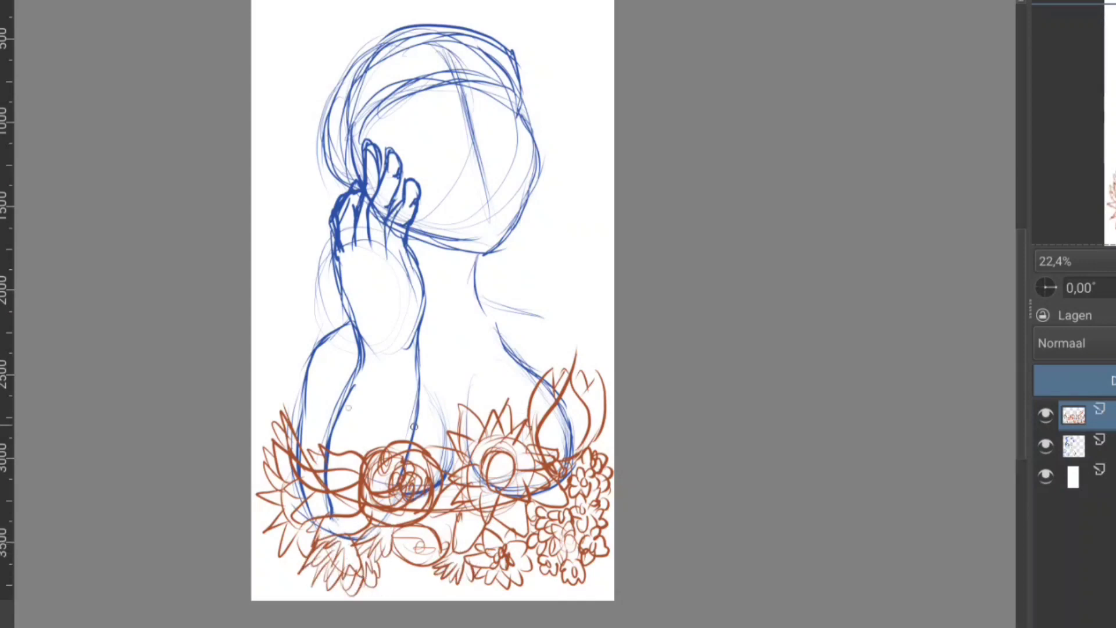
mouse_move(306, 412)
left_mouse_down()
mouse_move(334, 447)
mouse_move(317, 459)
left_mouse_up()
mouse_move(459, 430)
left_mouse_down()
mouse_move(427, 453)
mouse_move(401, 453)
left_mouse_up()
left_click_drag(393, 568, 450, 586)
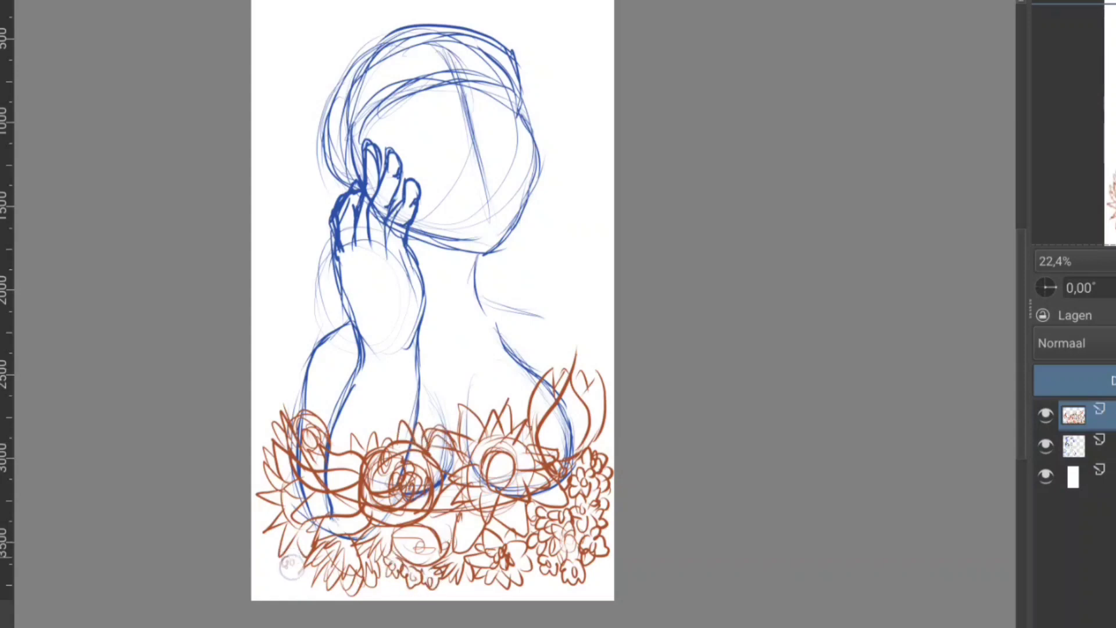
mouse_move(291, 563)
left_mouse_down()
mouse_move(279, 578)
mouse_move(296, 581)
left_mouse_up()
key("Page_Down")
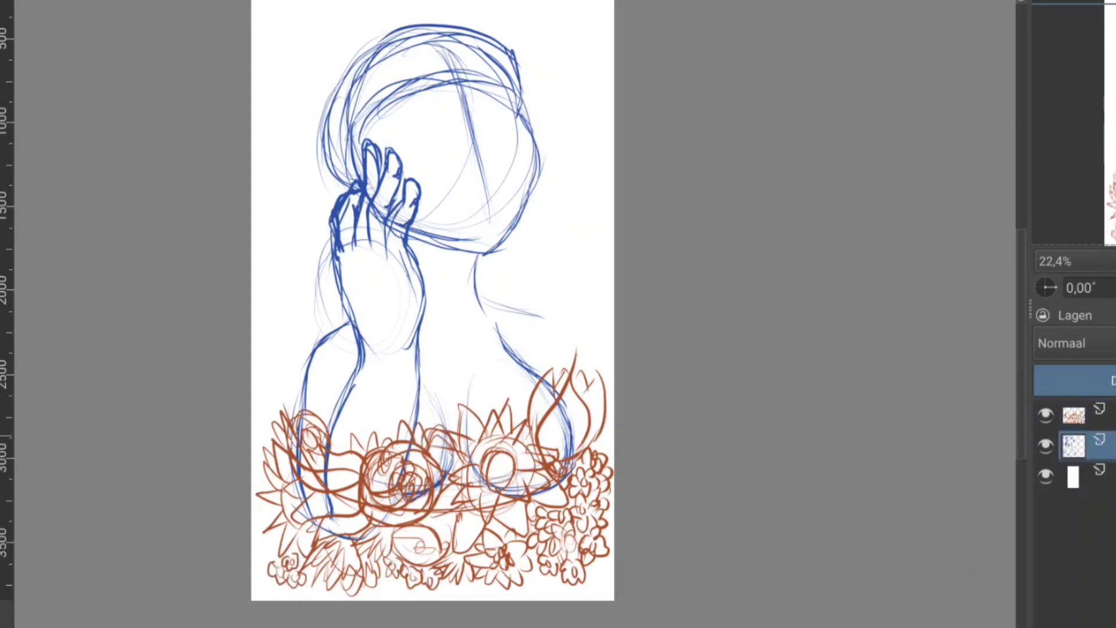
left_click_drag(567, 348, 626, 426)
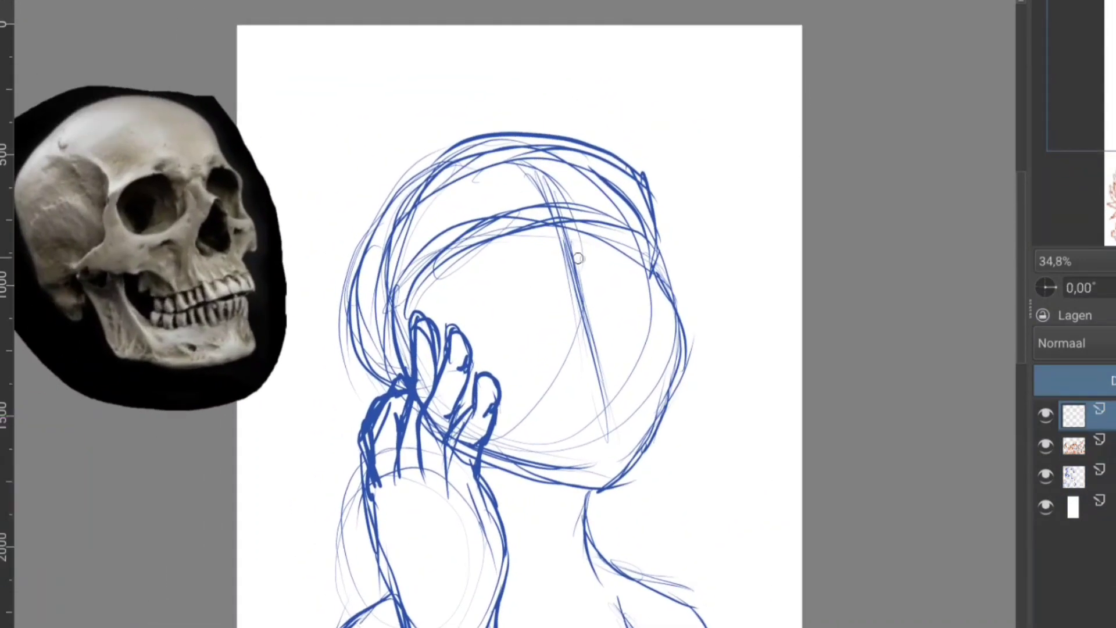
Draw the magenta nose cavity, right eye socket and right cheekbone over the head.
mouse_move(571, 195)
left_mouse_down()
mouse_move(578, 247)
mouse_move(596, 265)
mouse_move(573, 330)
mouse_move(615, 333)
left_mouse_up()
left_click_drag(599, 270, 617, 329)
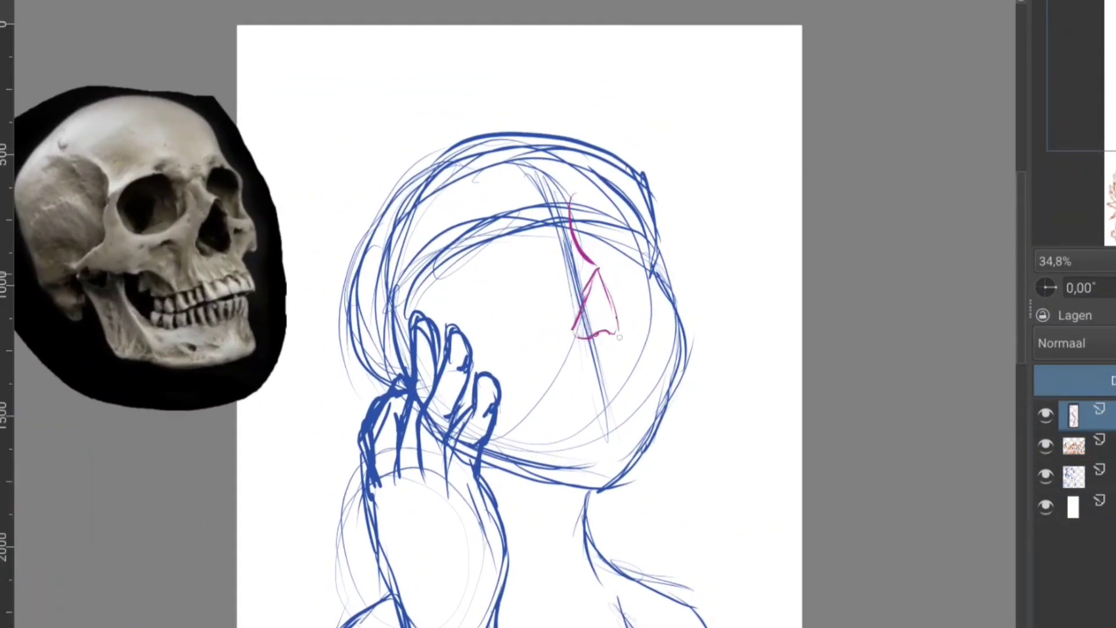
left_click_drag(581, 218, 622, 198)
left_click_drag(651, 232, 599, 279)
mouse_move(584, 192)
left_mouse_down()
mouse_move(618, 183)
mouse_move(684, 324)
left_mouse_up()
left_click_drag(643, 360, 674, 331)
mouse_move(657, 284)
left_mouse_down()
mouse_move(688, 346)
mouse_move(686, 317)
left_mouse_up()
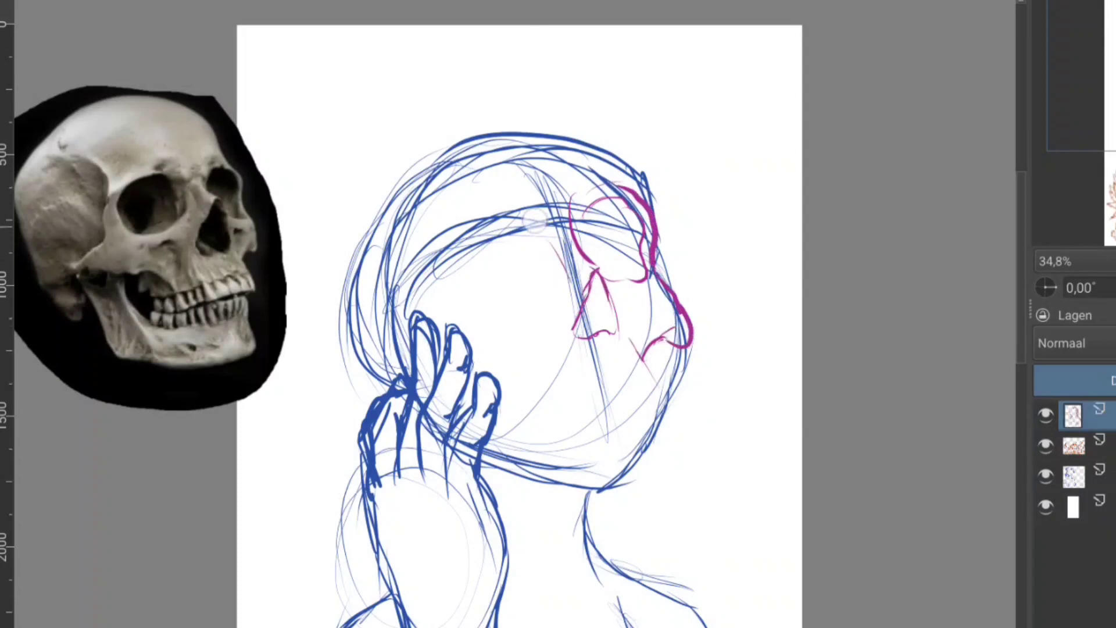
Outline the left eye socket, temple and cheek lines, and the top of the cranium.
mouse_move(542, 239)
left_mouse_down()
mouse_move(494, 313)
mouse_move(465, 232)
mouse_move(482, 311)
left_mouse_up()
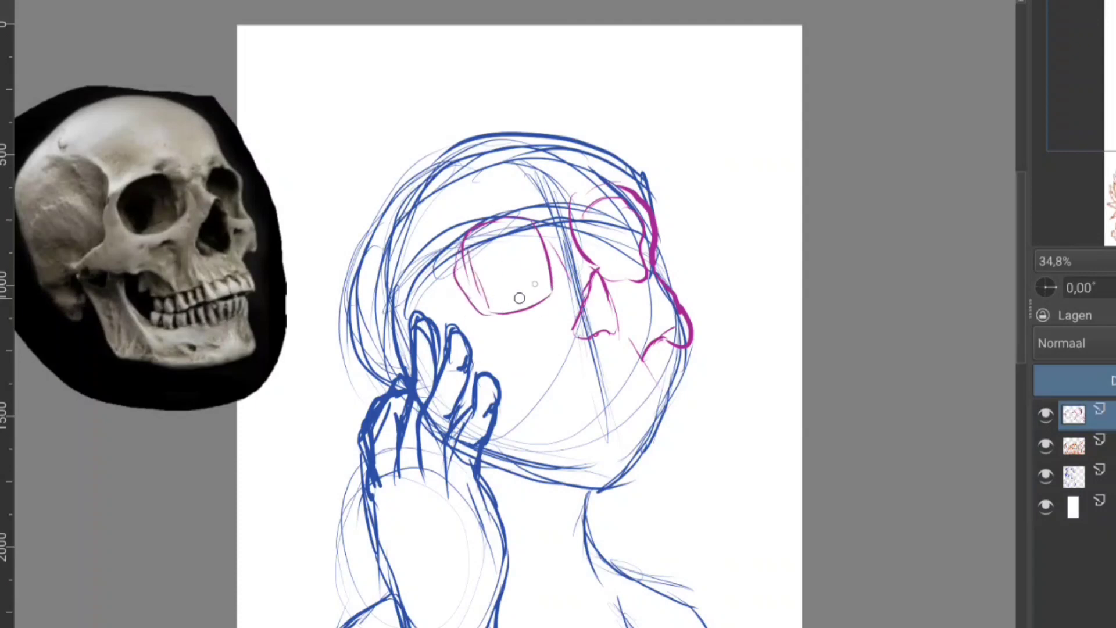
left_click_drag(500, 235, 514, 285)
mouse_move(412, 227)
left_mouse_down()
mouse_move(438, 267)
mouse_move(439, 328)
mouse_move(395, 360)
mouse_move(355, 239)
left_mouse_up()
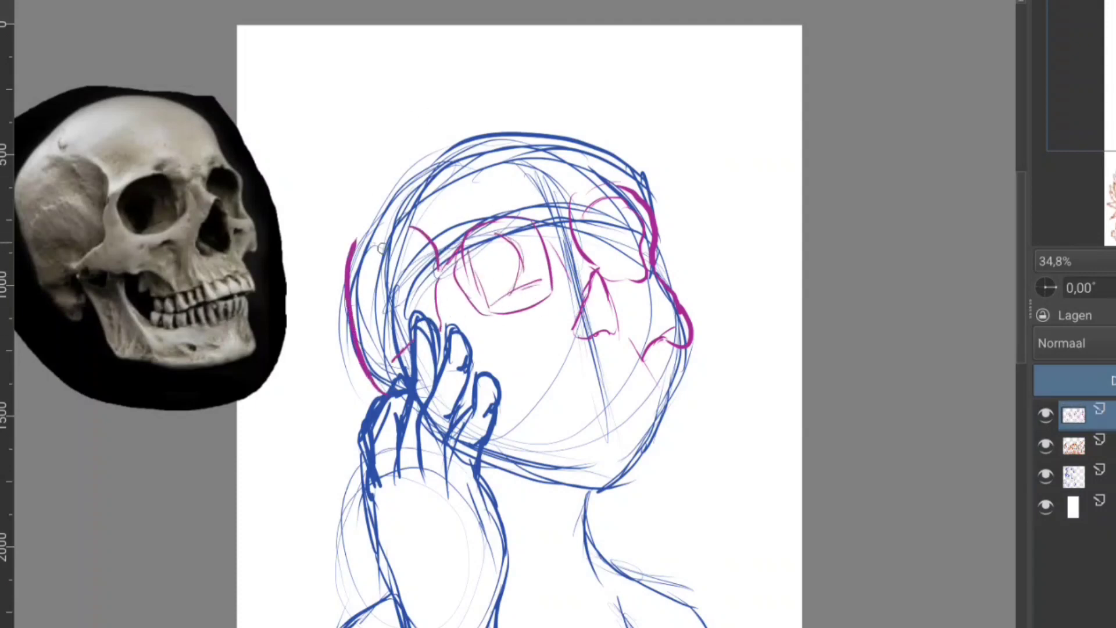
left_click_drag(648, 209, 350, 250)
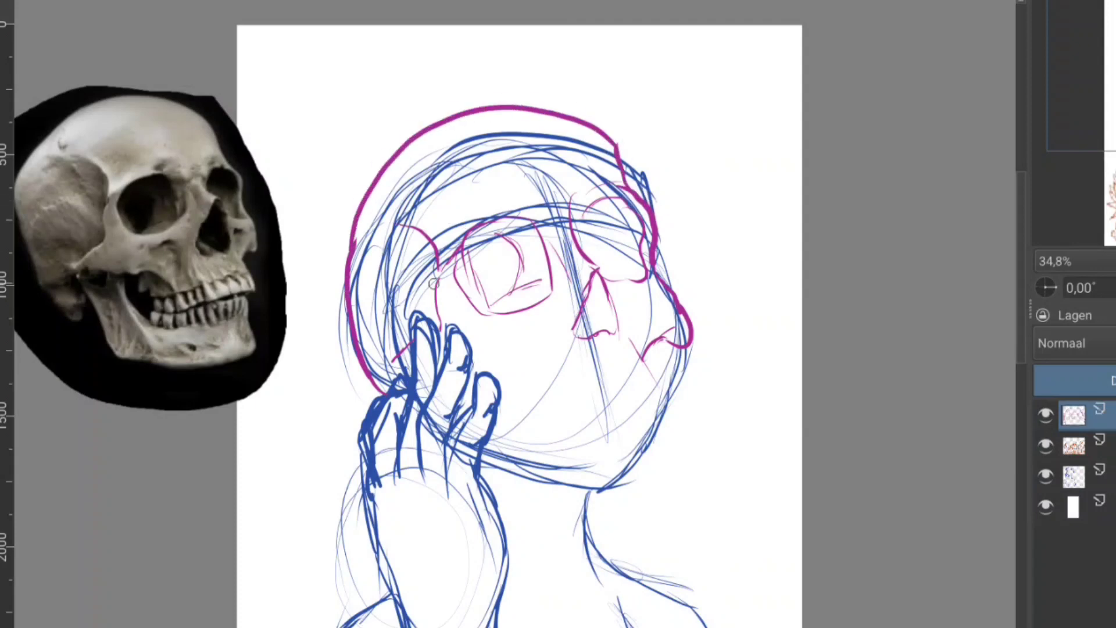
left_click_drag(528, 326, 536, 345)
Draw the upper jaw, upper and lower rows of teeth, and the jawline to the chin.
mouse_move(505, 366)
left_mouse_down()
mouse_move(541, 405)
mouse_move(627, 375)
left_mouse_up()
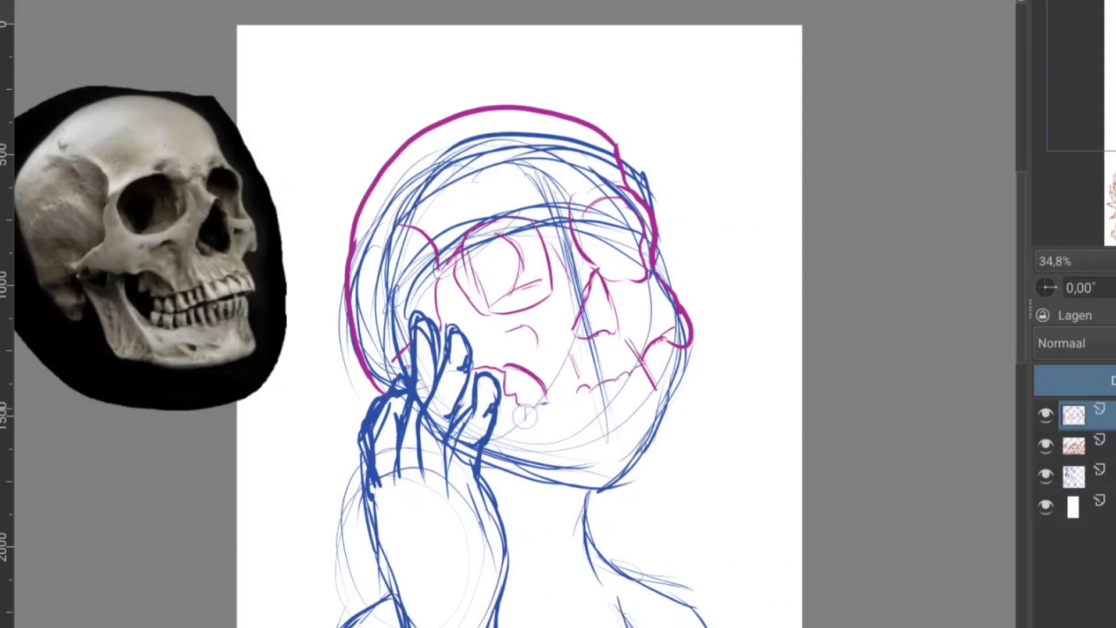
mouse_move(525, 415)
left_mouse_down()
mouse_move(566, 412)
mouse_move(640, 377)
left_mouse_up()
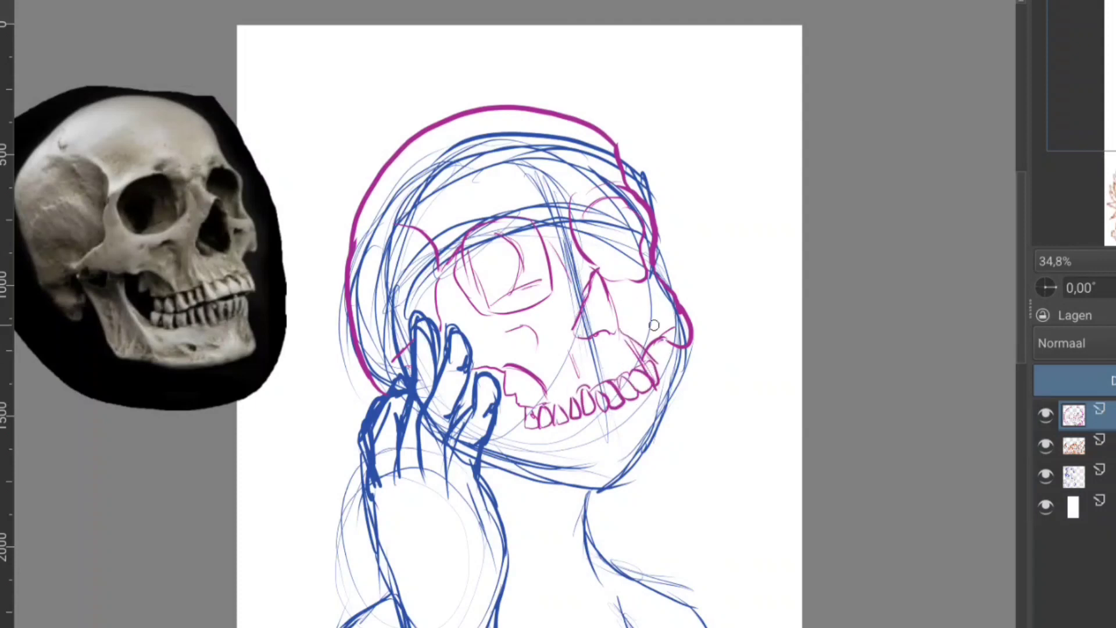
mouse_move(524, 435)
left_mouse_down()
mouse_move(534, 441)
mouse_move(492, 419)
left_mouse_up()
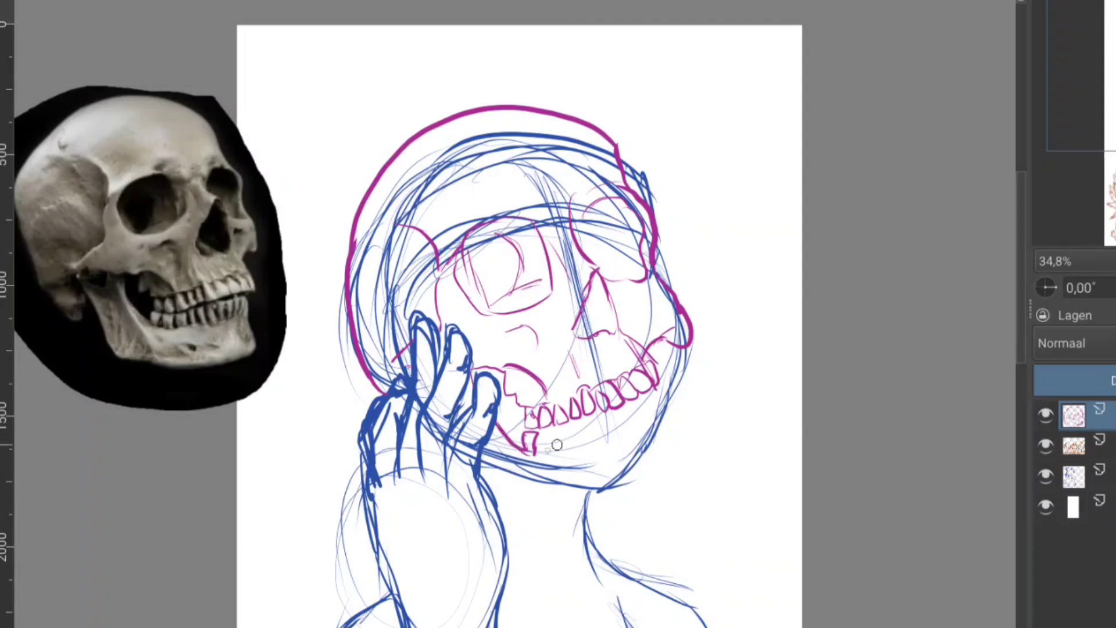
mouse_move(586, 421)
left_mouse_down()
mouse_move(592, 444)
mouse_move(604, 442)
mouse_move(644, 411)
mouse_move(609, 488)
left_mouse_up()
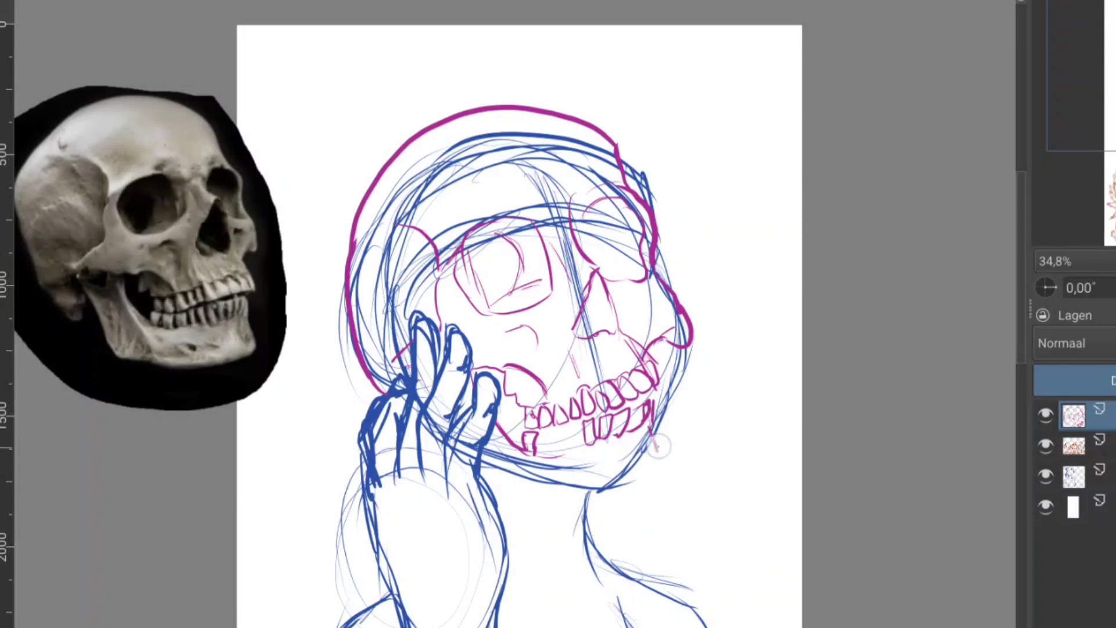
left_click_drag(495, 433, 607, 490)
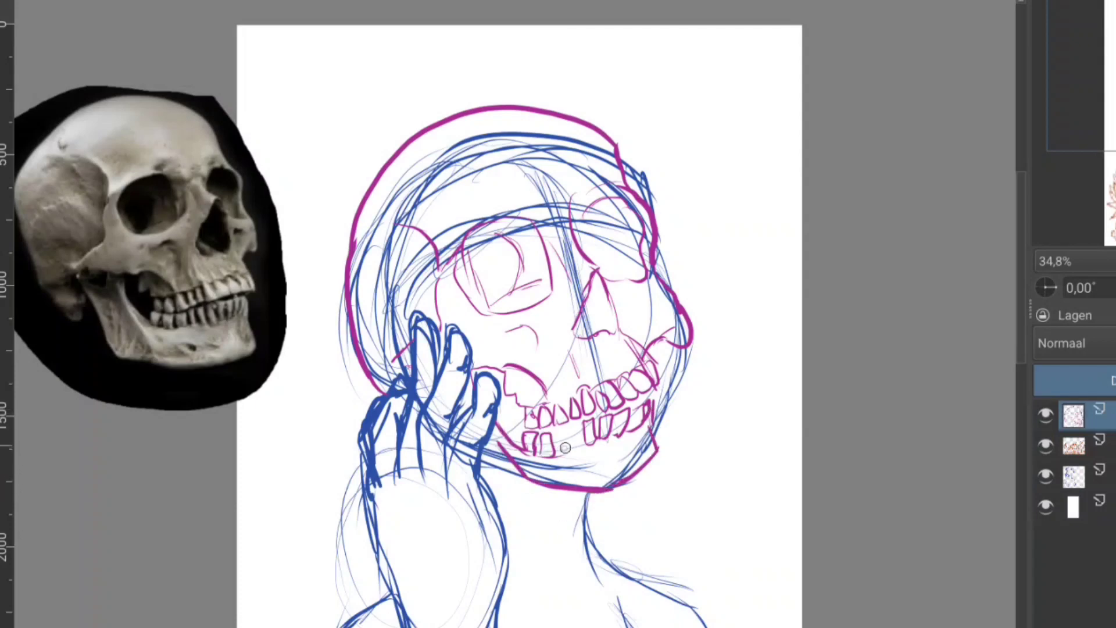
left_click_drag(556, 431, 579, 431)
left_click_drag(522, 474, 482, 450)
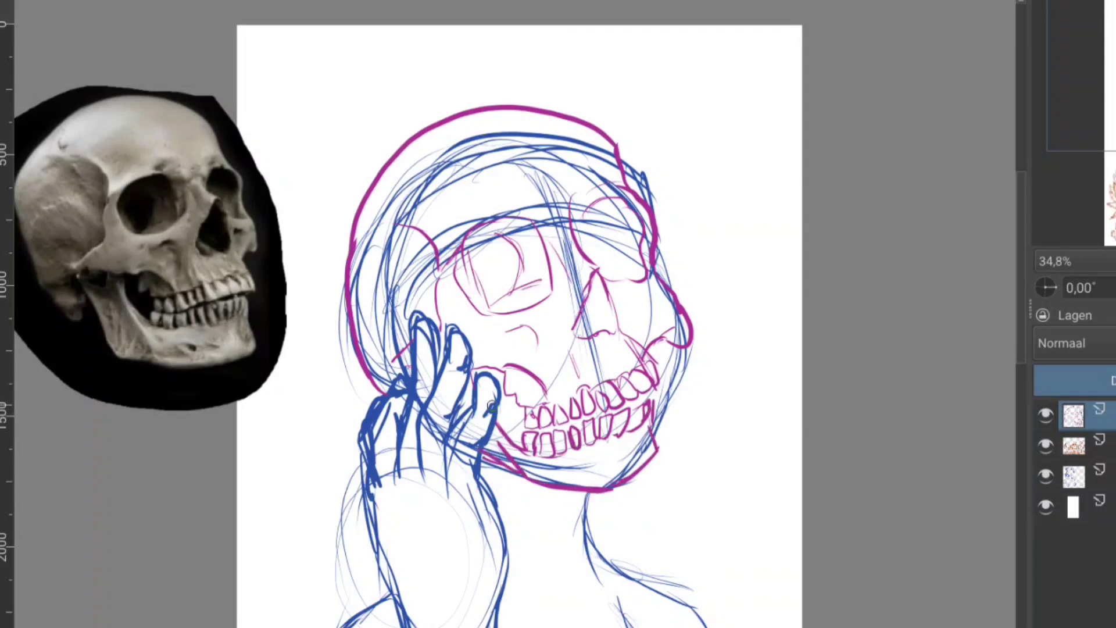
Boldly re-stroke the skull's right eye socket and both sides of the nasal cavity.
left_click_drag(668, 339, 694, 266)
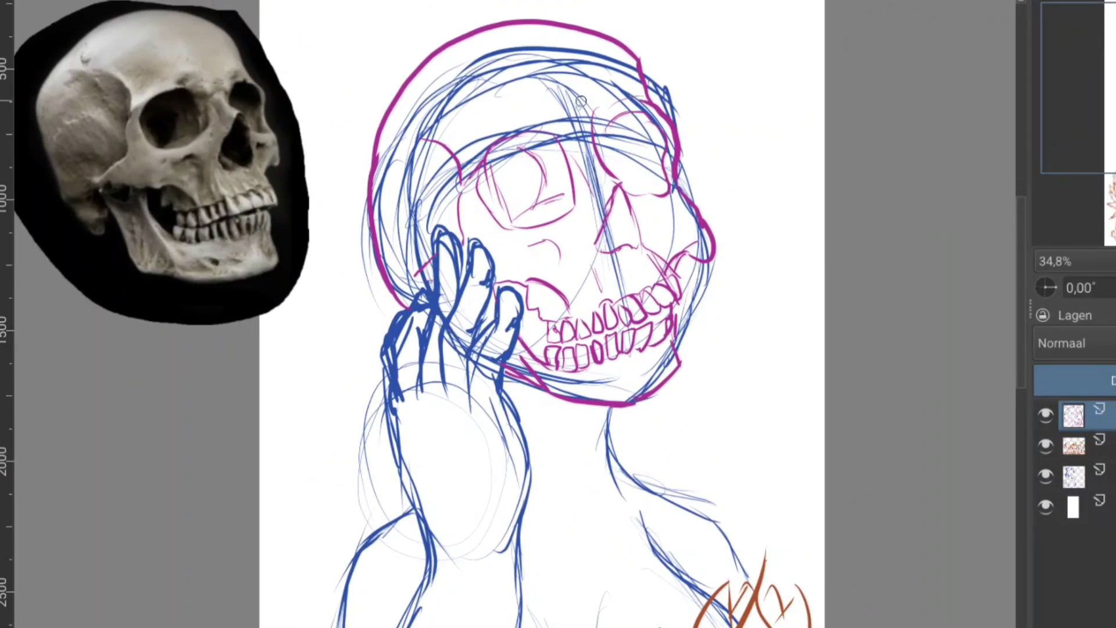
mouse_move(613, 112)
left_mouse_down()
mouse_move(666, 132)
mouse_move(615, 169)
mouse_move(598, 235)
left_mouse_up()
mouse_move(617, 179)
left_mouse_down()
mouse_move(595, 232)
mouse_move(611, 249)
left_mouse_up()
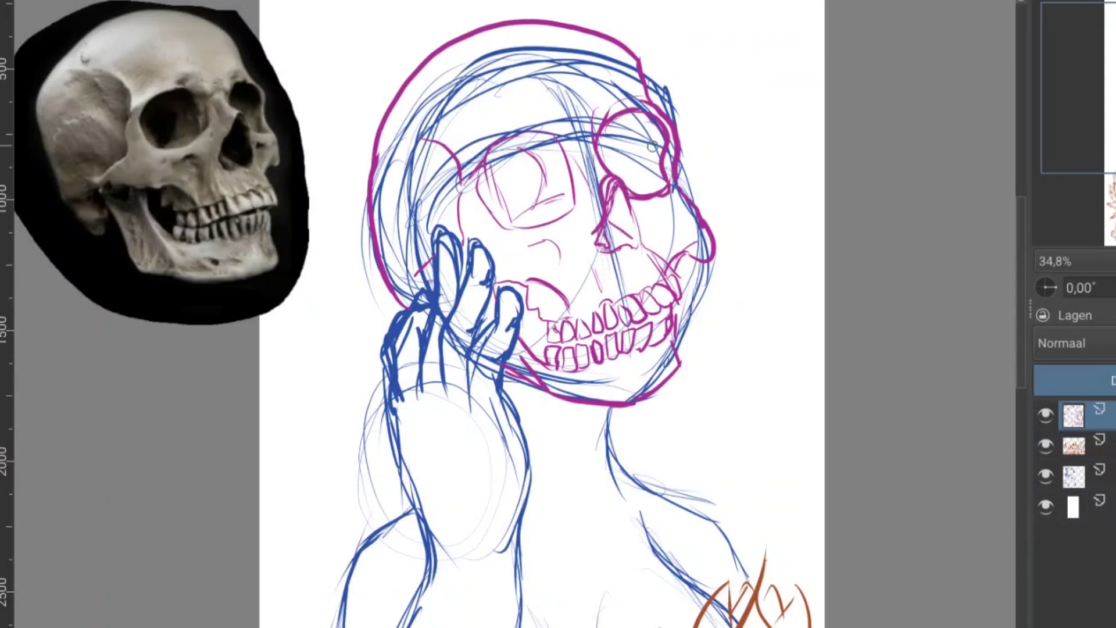
left_click_drag(624, 184, 642, 233)
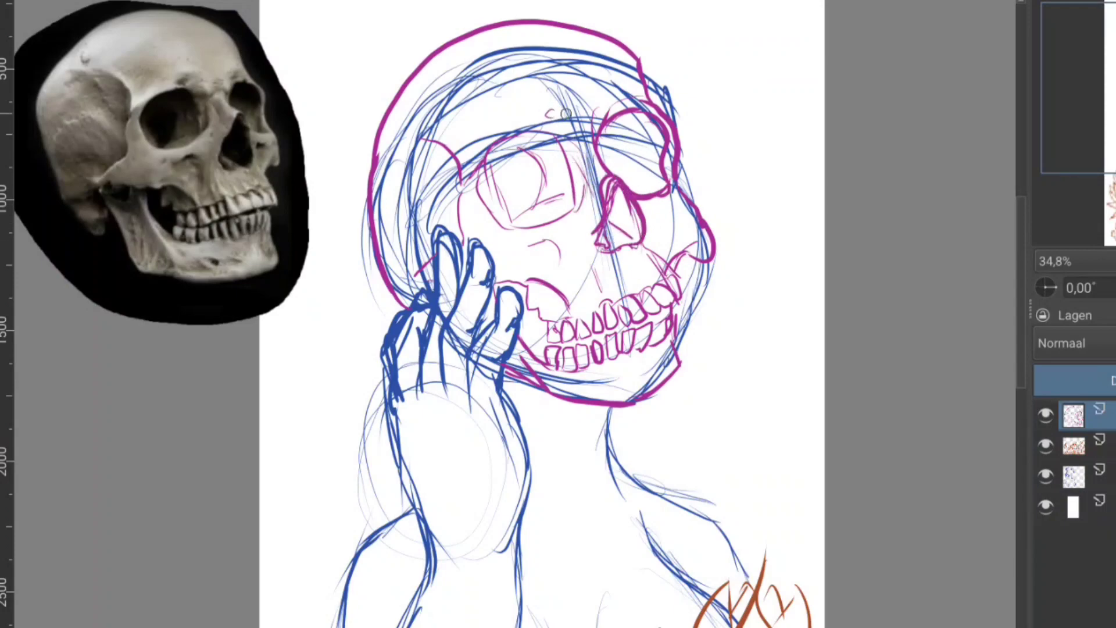
Draw a magenta keyhole shape on the chest.
mouse_move(660, 37)
left_mouse_down()
mouse_move(675, 1)
mouse_move(722, 0)
left_mouse_up()
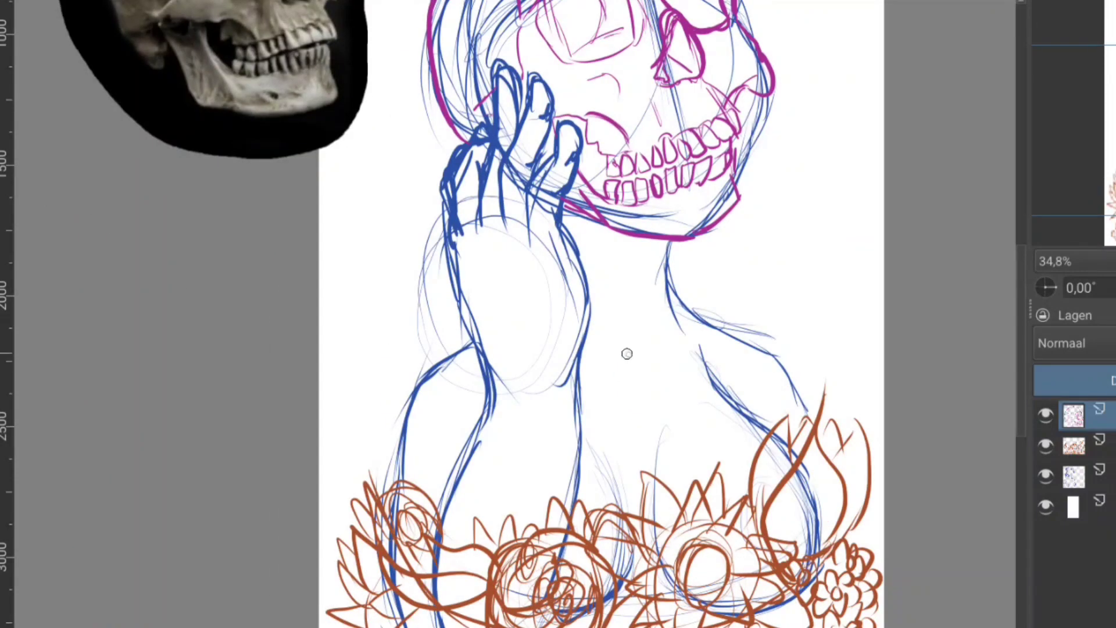
left_click_drag(626, 358, 652, 423)
mouse_move(658, 377)
left_mouse_down()
mouse_move(490, 345)
mouse_move(593, 285)
left_mouse_up()
Draw a double U-shaped loop of rings on the chest with a chain hanging below.
left_click_drag(483, 359, 610, 333)
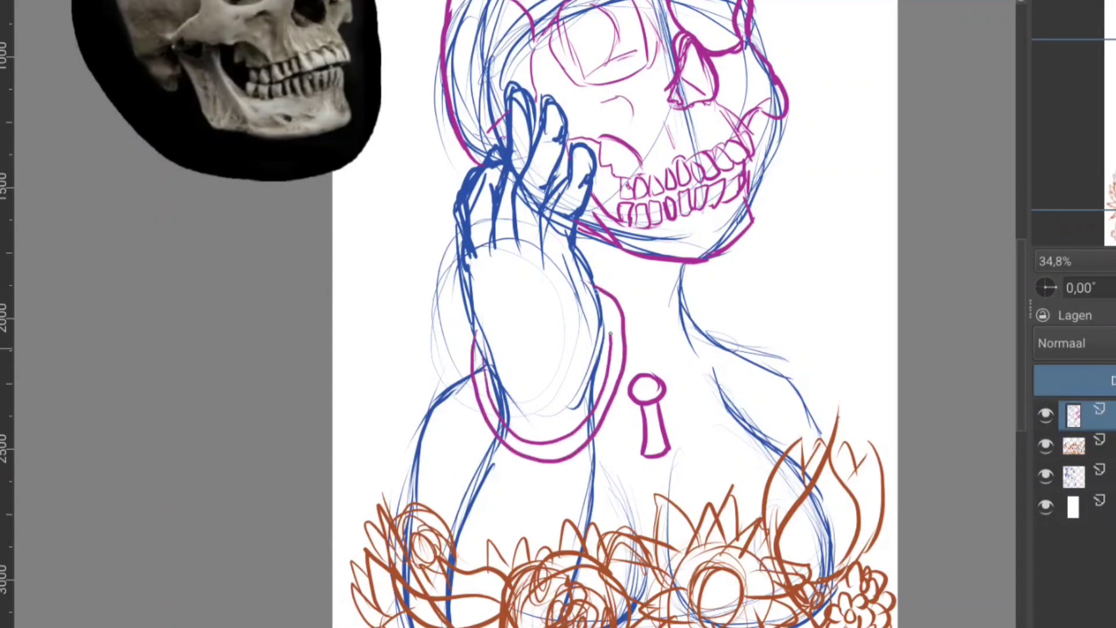
left_click_drag(526, 433, 523, 438)
left_click_drag(527, 366, 530, 275)
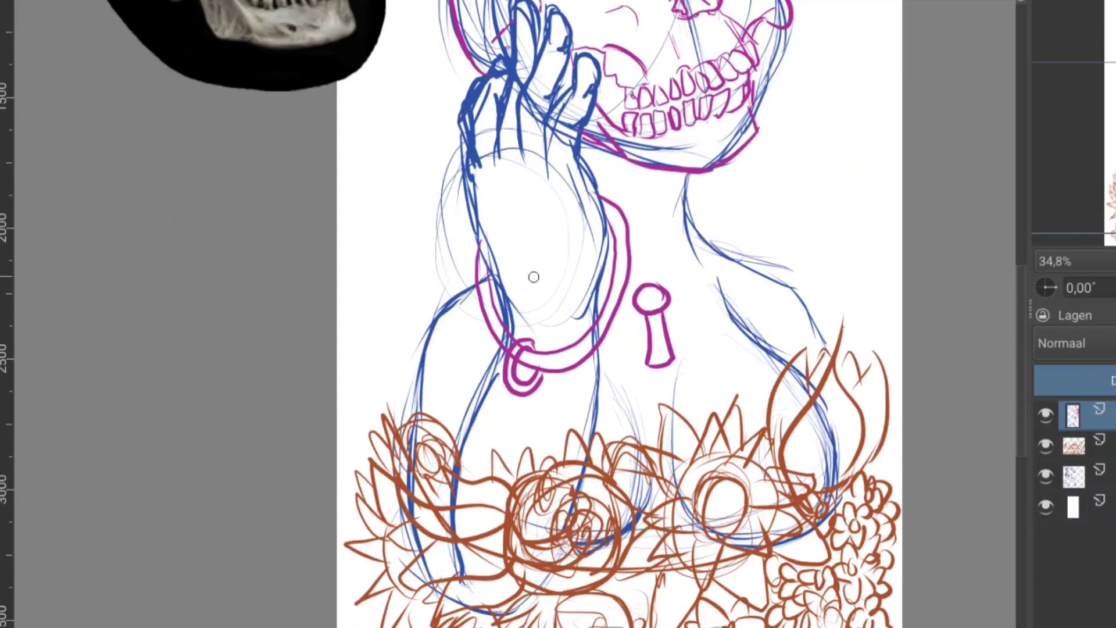
mouse_move(568, 342)
left_mouse_down()
mouse_move(491, 325)
mouse_move(508, 325)
left_mouse_up()
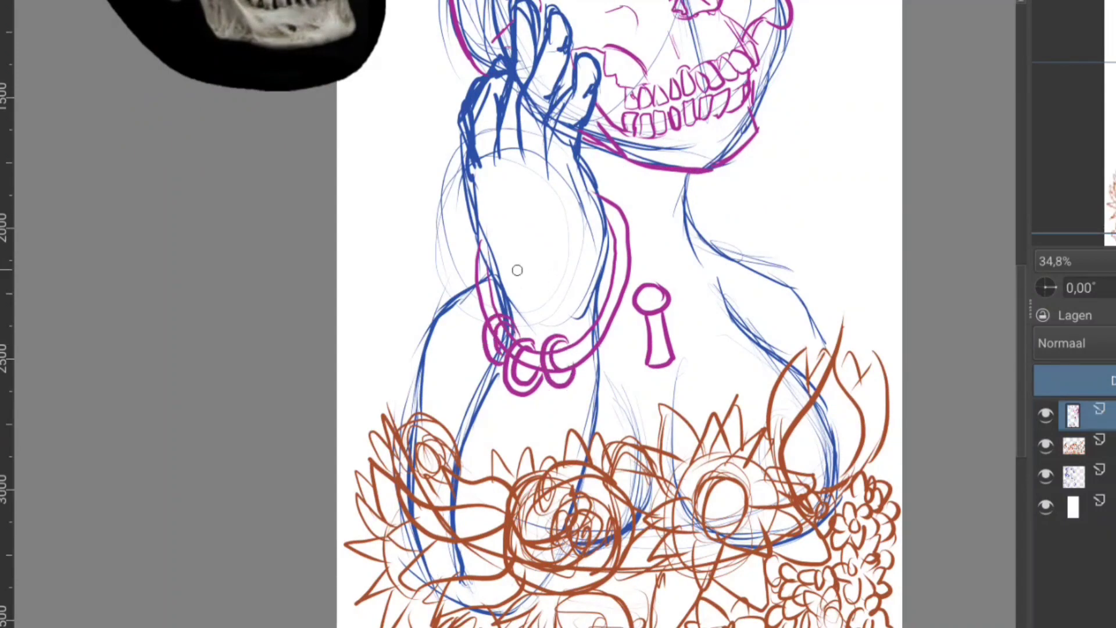
left_click_drag(518, 271, 540, 302)
left_click_drag(555, 401, 539, 499)
key("ctrl+z")
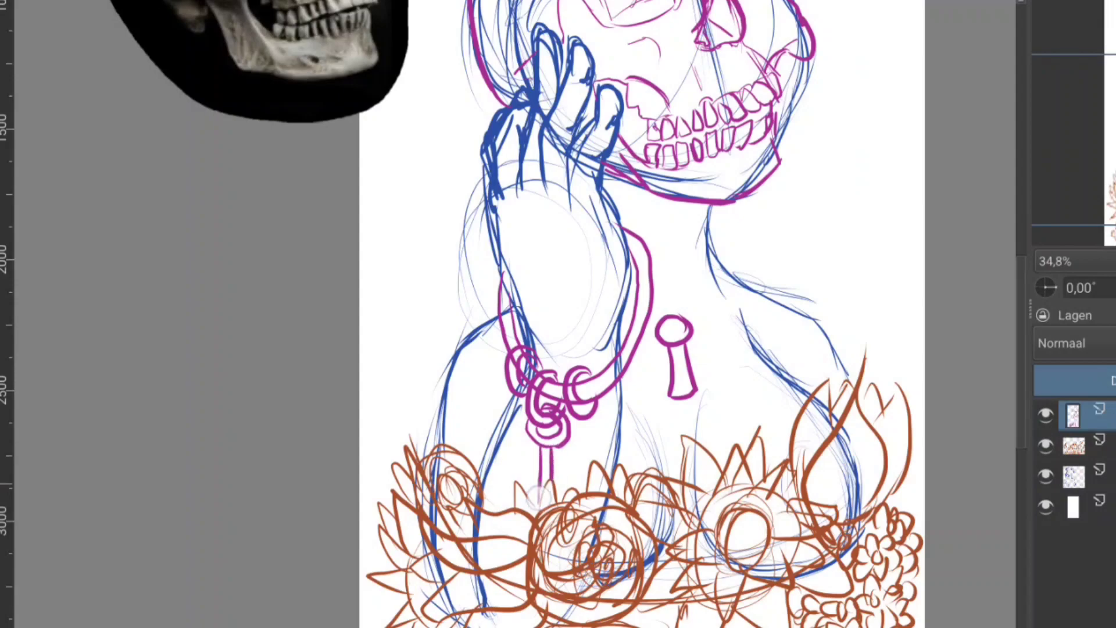
left_click_drag(552, 447, 552, 478)
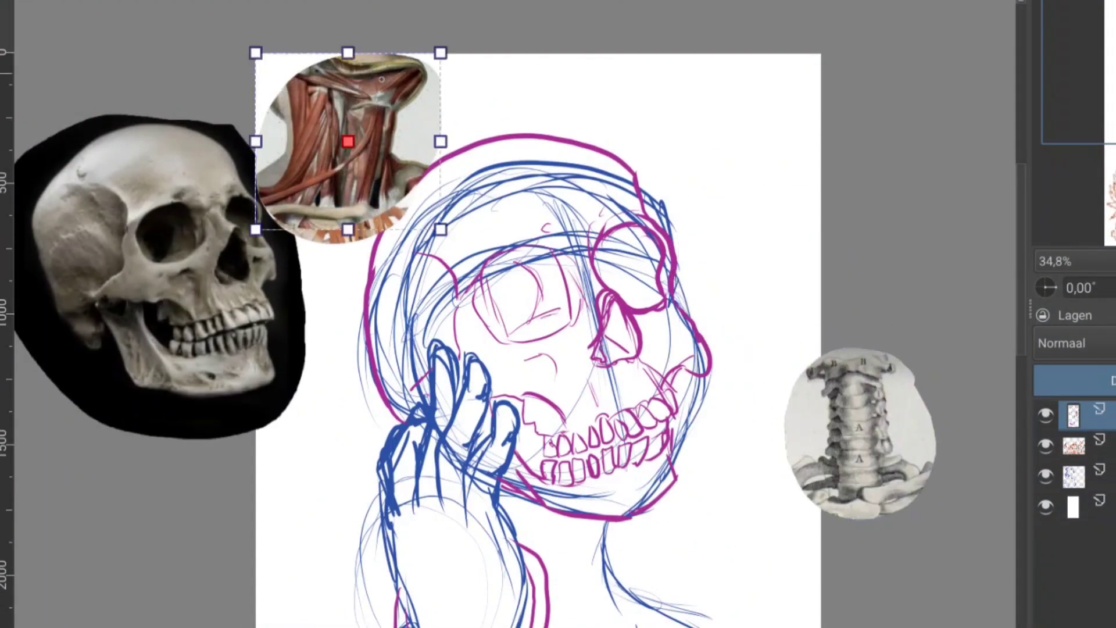
On a new layer, draw a red beaded choker under the jaw with a lower chain and bead.
key("Insert")
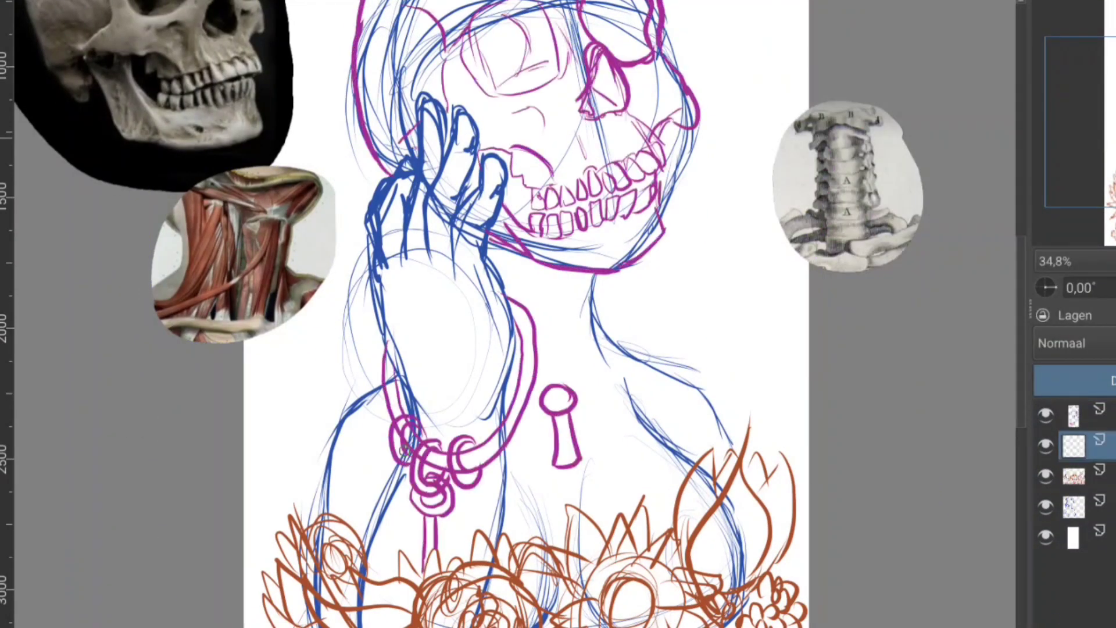
left_click_drag(517, 292, 582, 289)
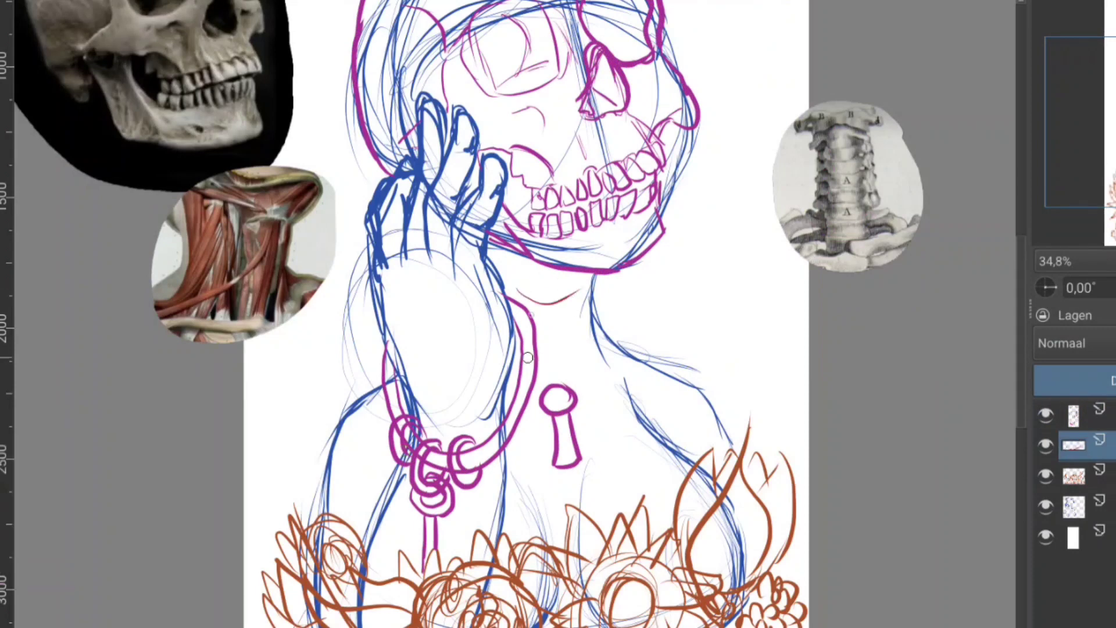
left_click_drag(509, 257, 507, 259)
left_click_drag(587, 276, 578, 273)
mouse_move(511, 280)
left_mouse_down()
mouse_move(515, 294)
mouse_move(580, 287)
mouse_move(598, 319)
left_mouse_up()
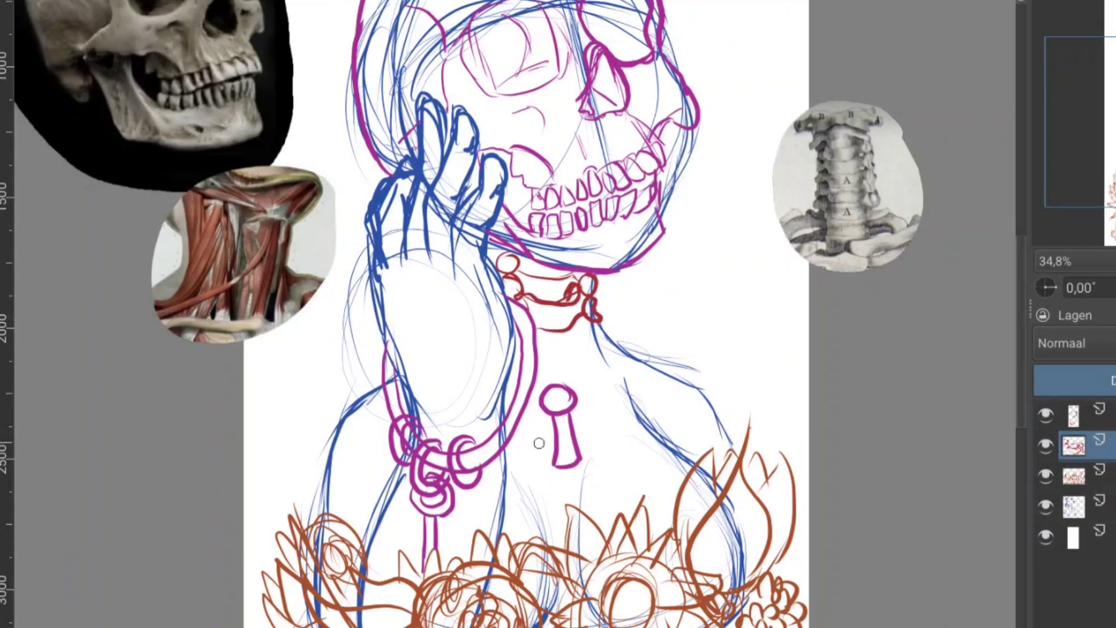
left_click_drag(538, 355, 605, 346)
mouse_move(588, 333)
left_mouse_down()
mouse_move(562, 355)
mouse_move(614, 361)
mouse_move(539, 373)
left_mouse_up()
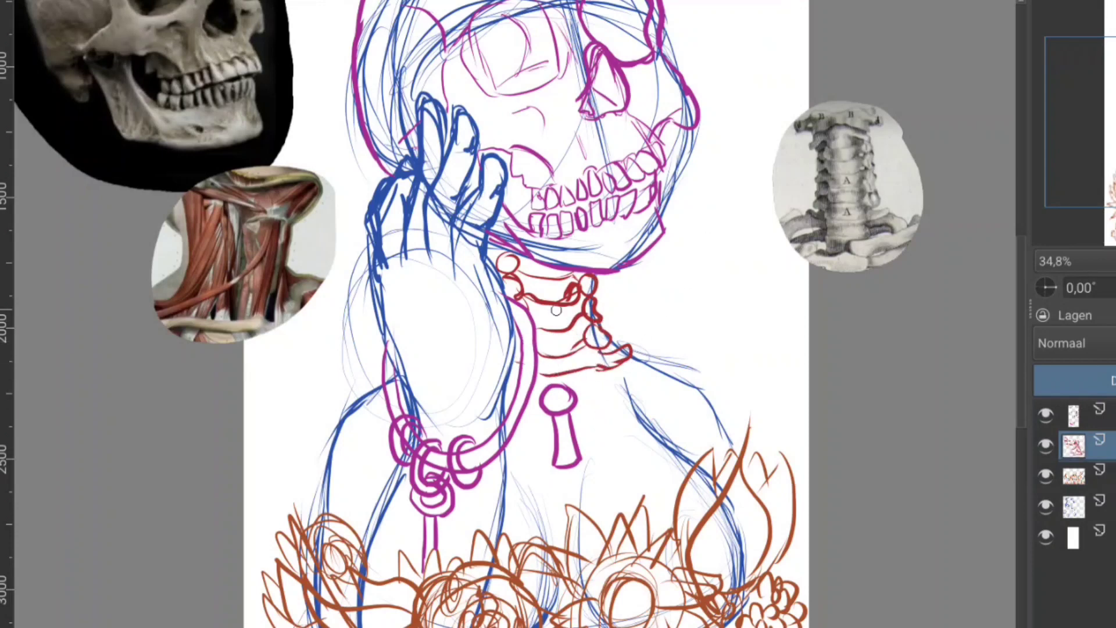
On another new layer, draw green vertical neck muscles and diagonal strokes to the shoulder.
key("Insert")
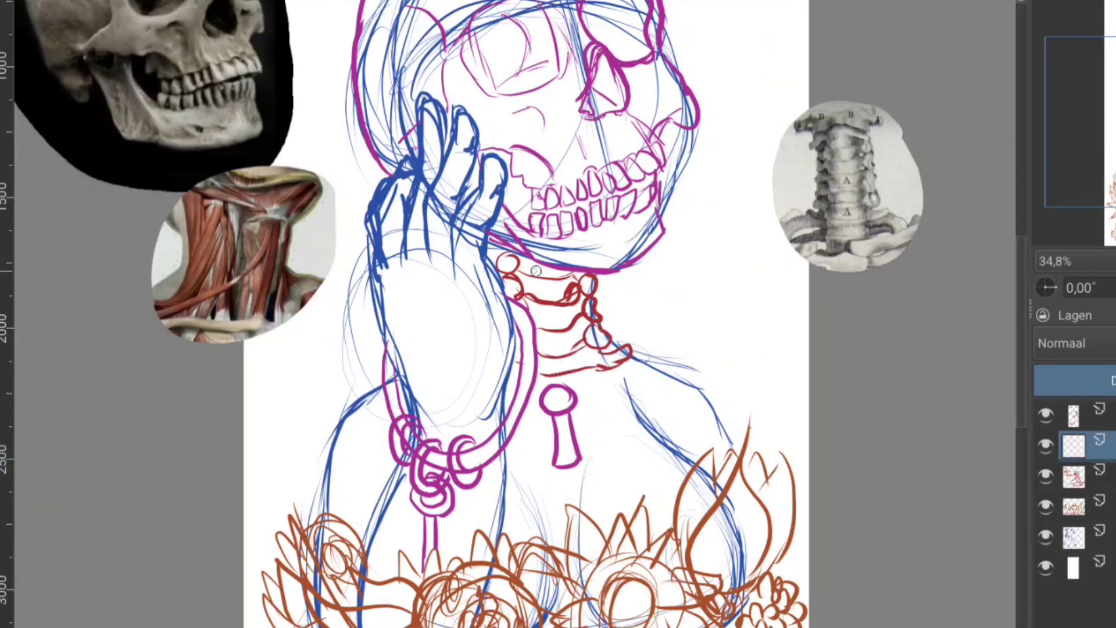
left_click_drag(536, 281, 544, 372)
left_click_drag(520, 352, 510, 381)
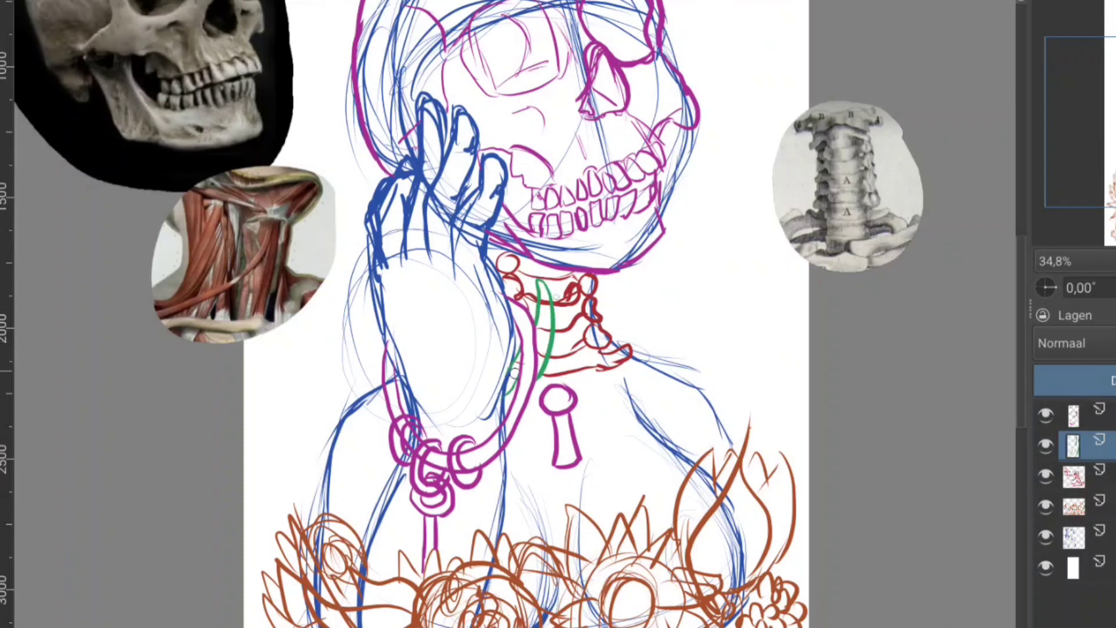
mouse_move(555, 283)
left_mouse_down()
mouse_move(552, 379)
mouse_move(573, 388)
left_mouse_up()
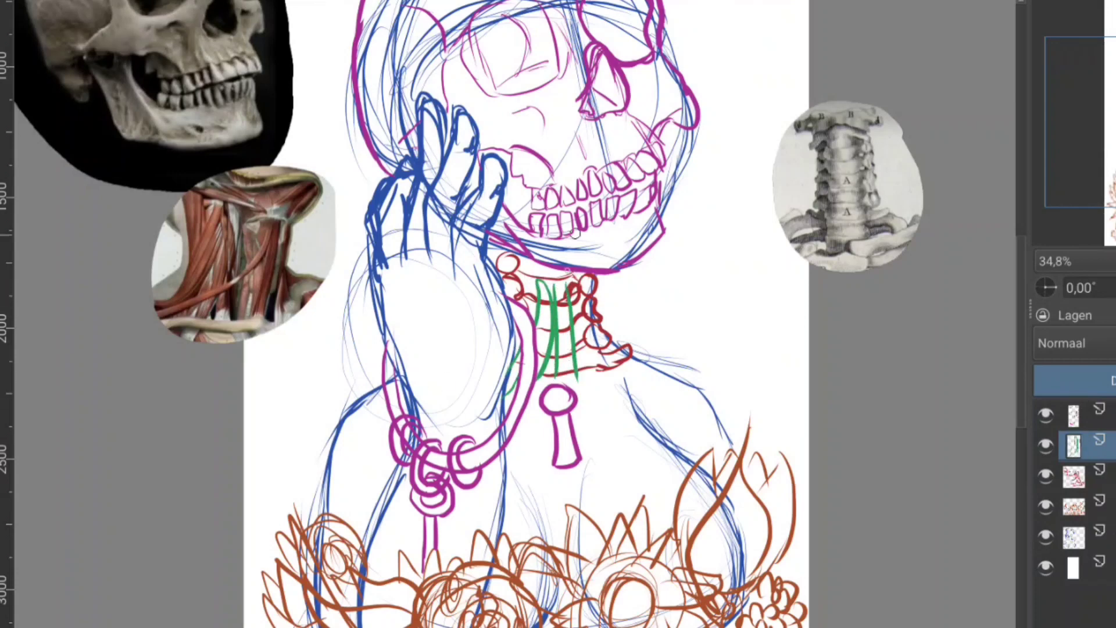
left_click_drag(580, 285, 593, 375)
left_click_drag(588, 288, 612, 382)
mouse_move(594, 326)
left_mouse_down()
mouse_move(615, 371)
mouse_move(632, 378)
left_mouse_up()
mouse_move(613, 333)
left_mouse_down()
mouse_move(654, 377)
mouse_move(535, 383)
left_mouse_up()
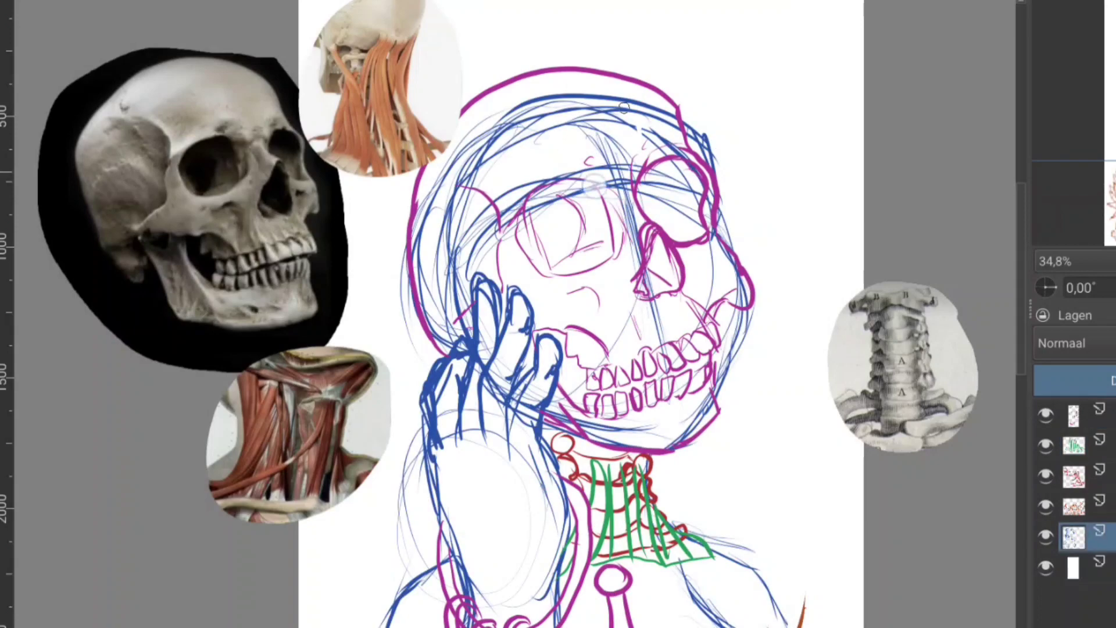
Undo the stray thin blue sketch strokes around the skull, neck and flowers.
key("ctrl+z")
key("ctrl+z")
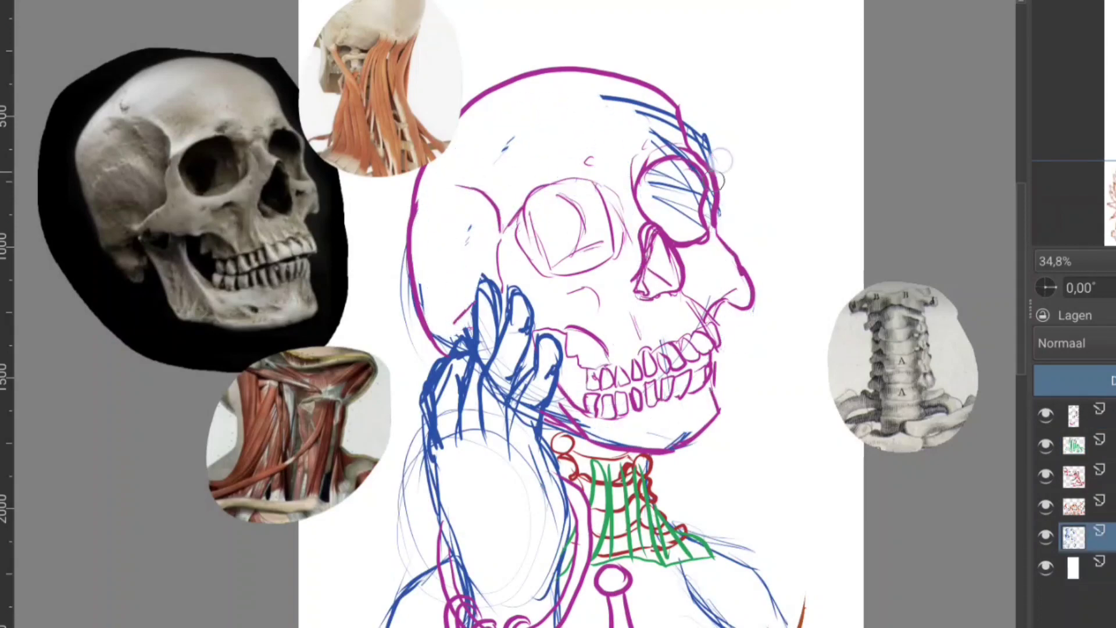
key("ctrl+z")
key("ctrl+z")
left_click_drag(603, 444, 475, 305)
key("ctrl+z")
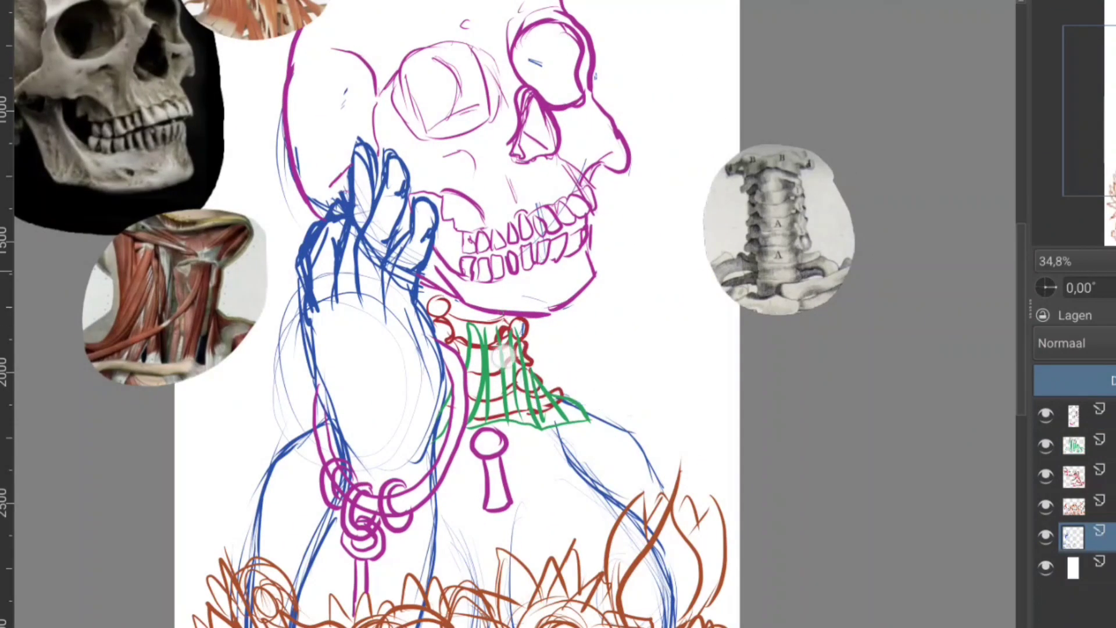
key("ctrl+z")
key("ctrl+z")
key("ctrl+z")
key("ctrl+z")
key("ctrl+z")
left_click_drag(334, 311, 233, 133)
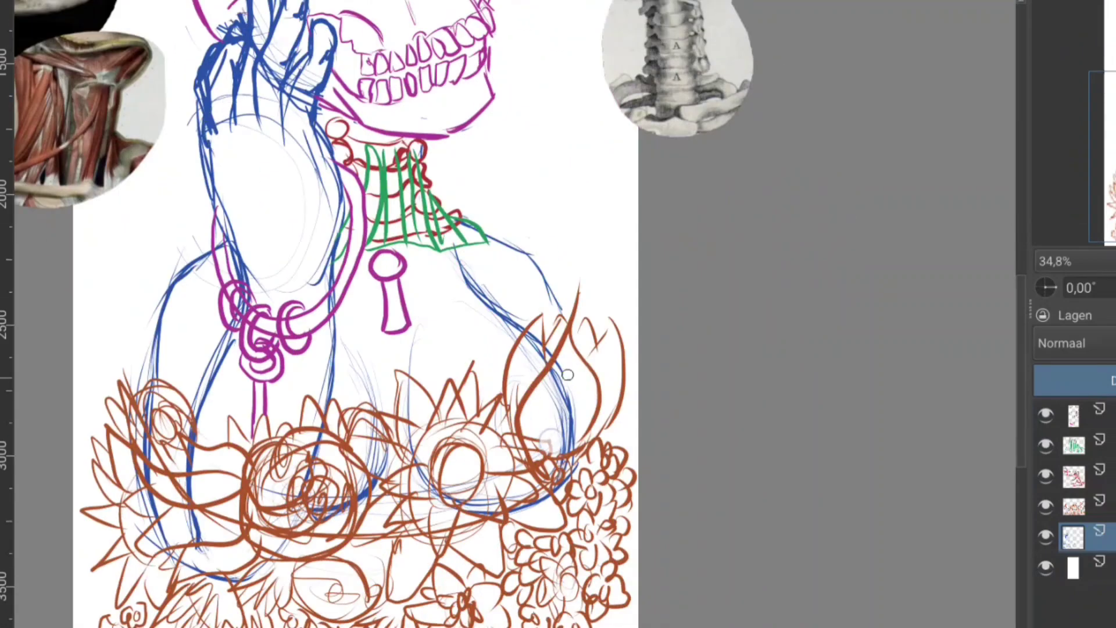
key("ctrl+z")
key("ctrl+z")
key("ctrl+z")
key("ctrl+z")
key("ctrl+z")
key("ctrl+z")
key("ctrl+z")
key("ctrl+z")
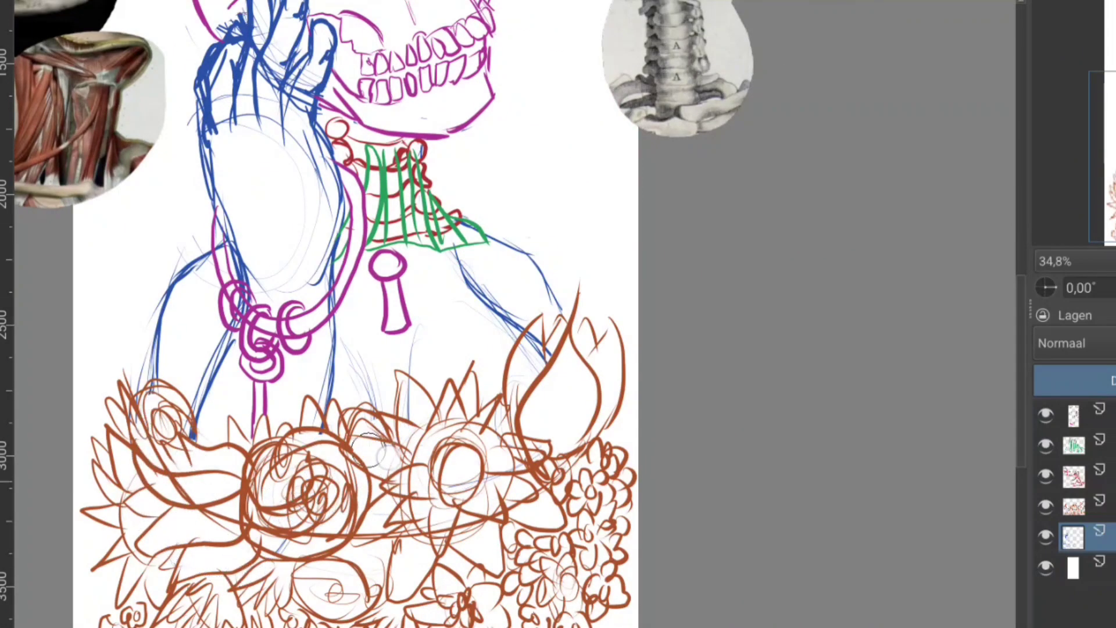
key("ctrl+z")
left_click_drag(491, 391, 440, 455)
scroll(440, 455, "down", 2)
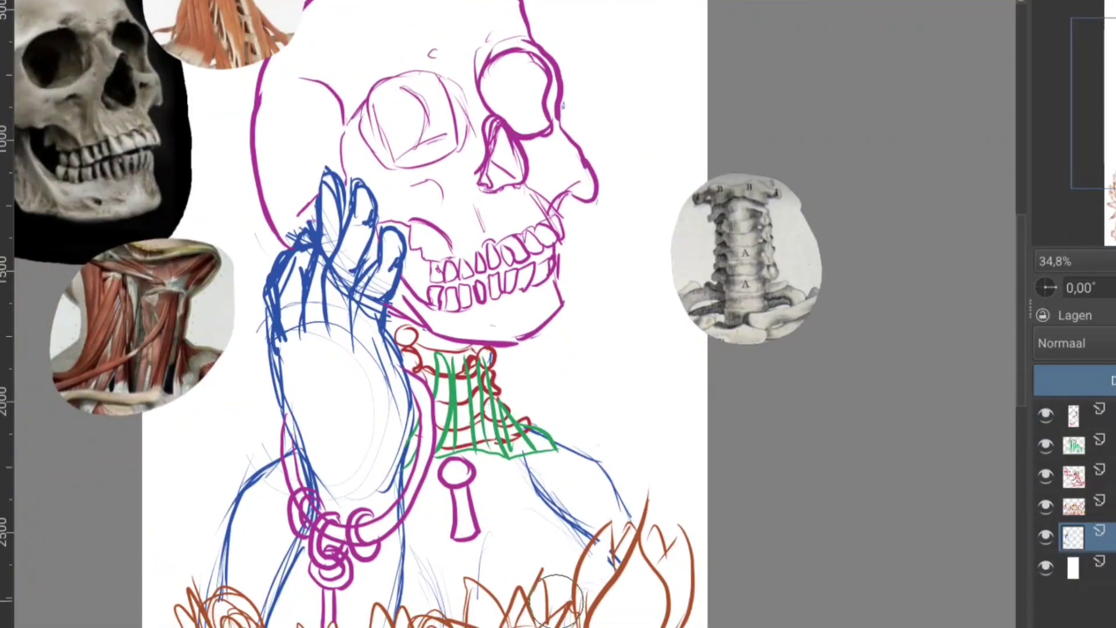
scroll(440, 455, "down", 1)
Reposition the reference images, including the spine reference.
left_click_drag(243, 214, 155, 164)
left_click_drag(294, 323, 179, 301)
left_click_drag(334, 152, 202, 67)
left_click_drag(583, 289, 720, 277)
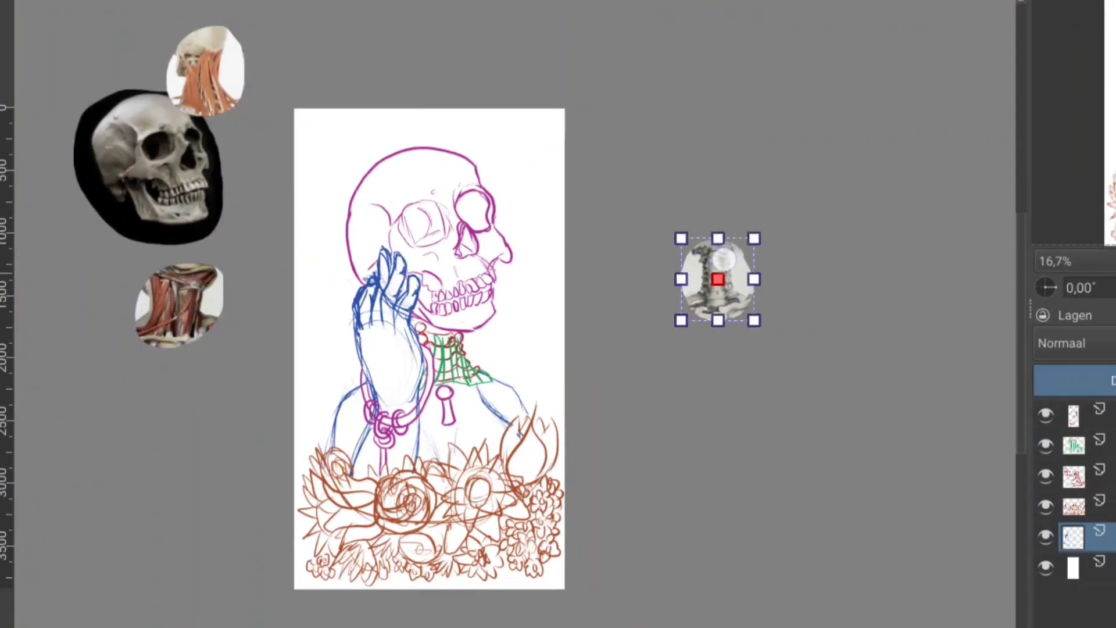
left_click_drag(814, 349, 778, 273)
Add a brown curve inside the flame bud with a 10 px brush, and extend the green neck lines downward.
key("Page_Up")
scroll(594, 325, "up", 2)
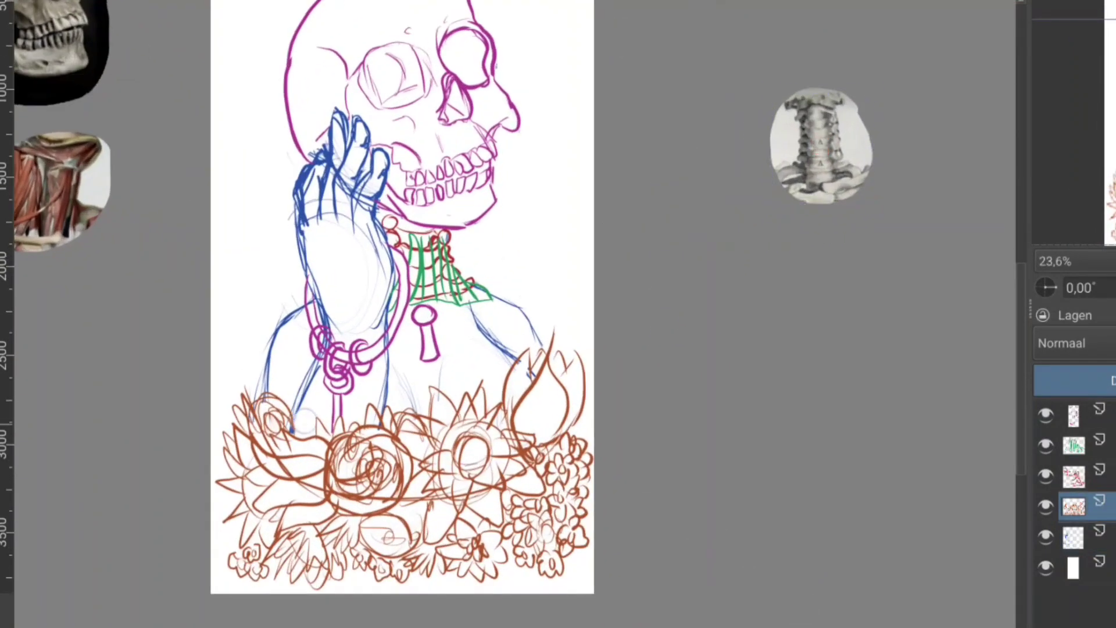
key("bracketleft")
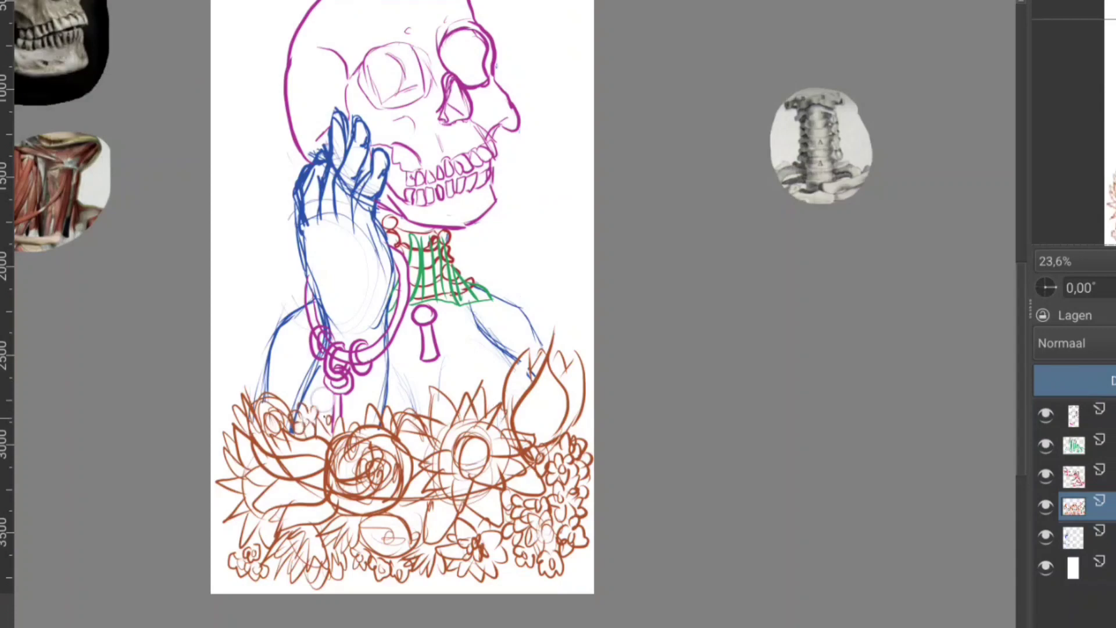
left_click_drag(566, 407, 541, 443)
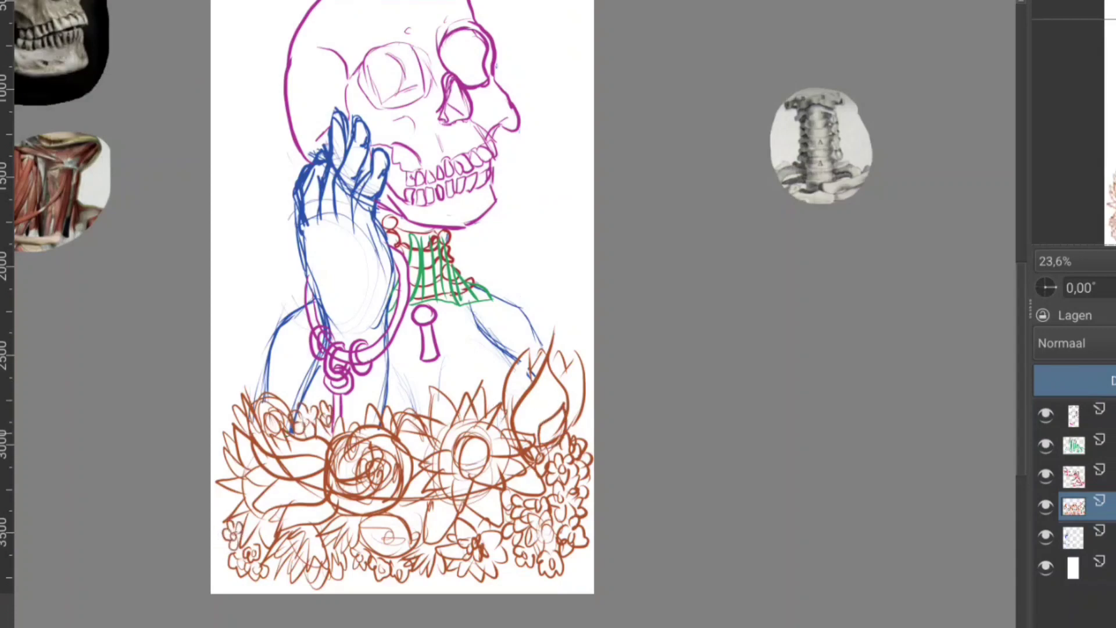
left_click_drag(401, 291, 426, 312)
key("Page_Up")
key("Page_Up")
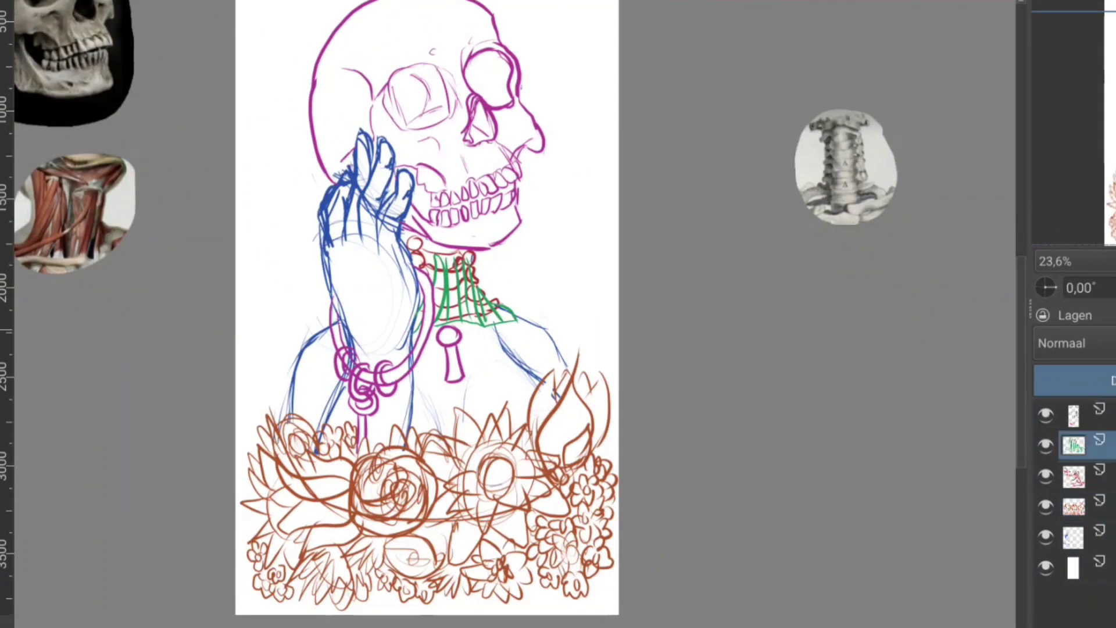
mouse_move(465, 273)
left_mouse_down()
mouse_move(474, 349)
mouse_move(516, 332)
mouse_move(456, 378)
left_mouse_up()
On the top layer, hatch both eye sockets and the keyhole pendant in magenta.
key("Page_Up")
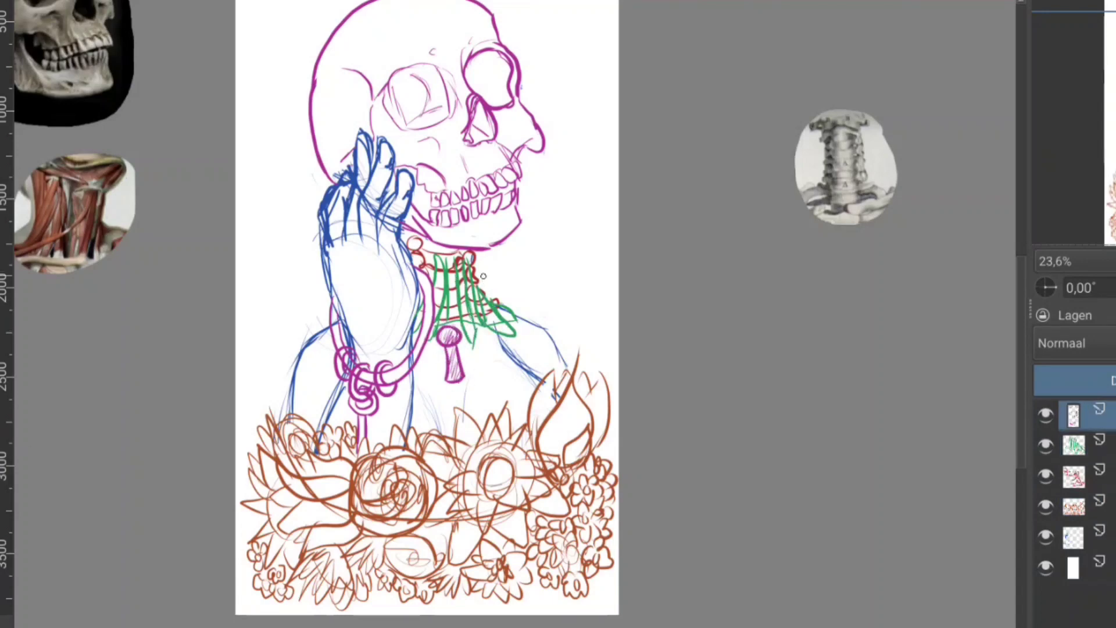
mouse_move(428, 87)
left_mouse_down()
mouse_move(401, 120)
mouse_move(399, 108)
left_mouse_up()
left_click_drag(503, 58, 473, 113)
left_click_drag(497, 55, 465, 87)
left_click_drag(439, 180, 416, 215)
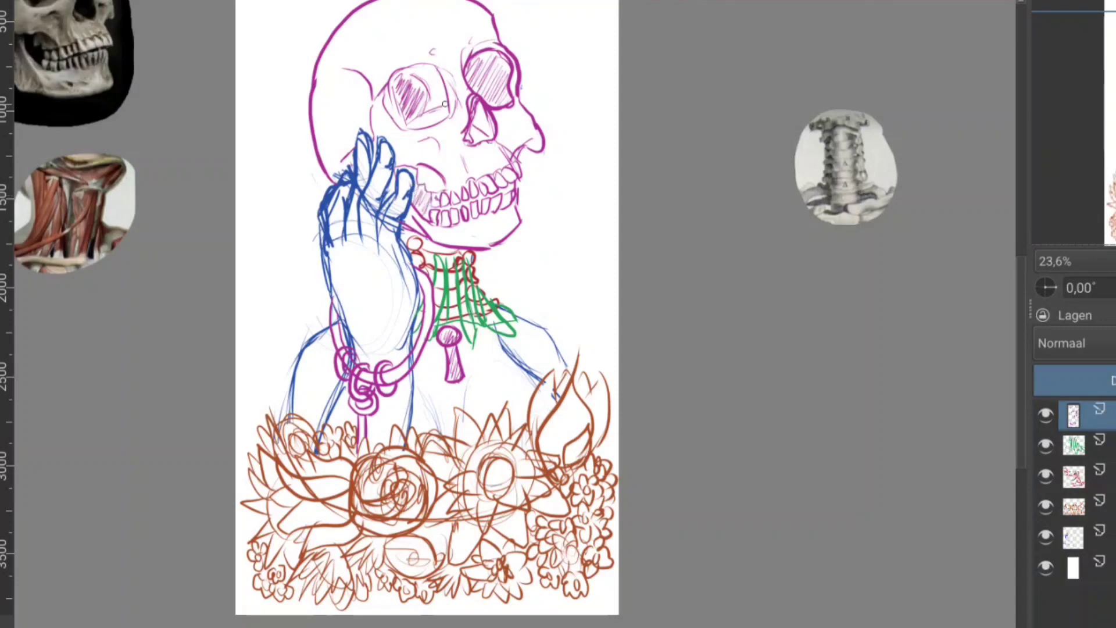
mouse_move(444, 105)
left_mouse_down()
mouse_move(462, 266)
mouse_move(487, 297)
mouse_move(528, 175)
left_mouse_up()
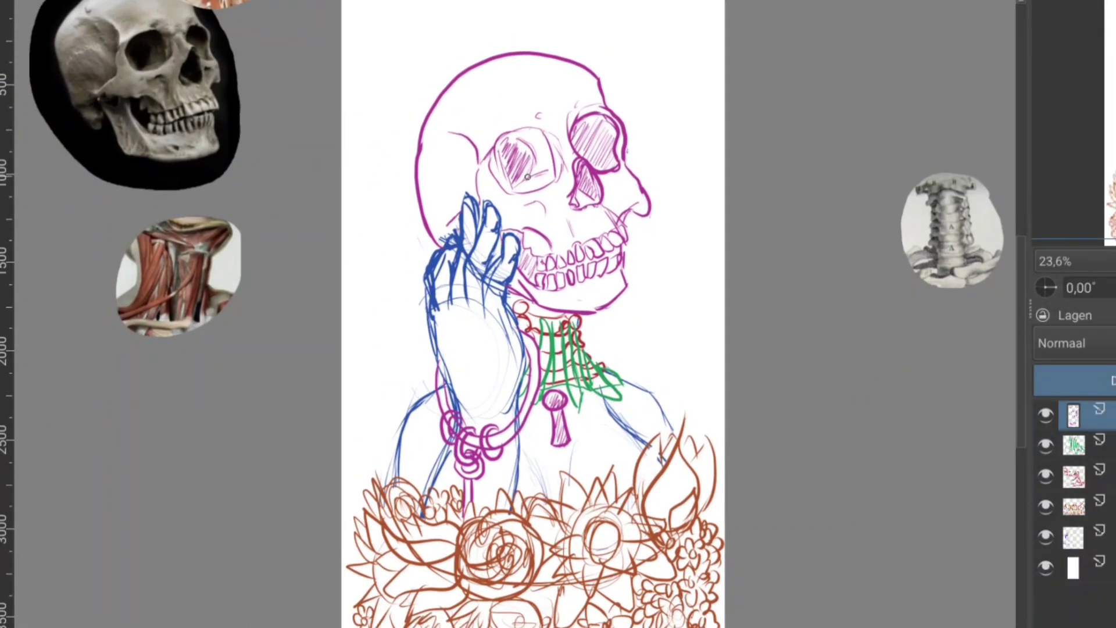
Transform the blue hand layer to shift the hand slightly left.
left_click(1073, 536)
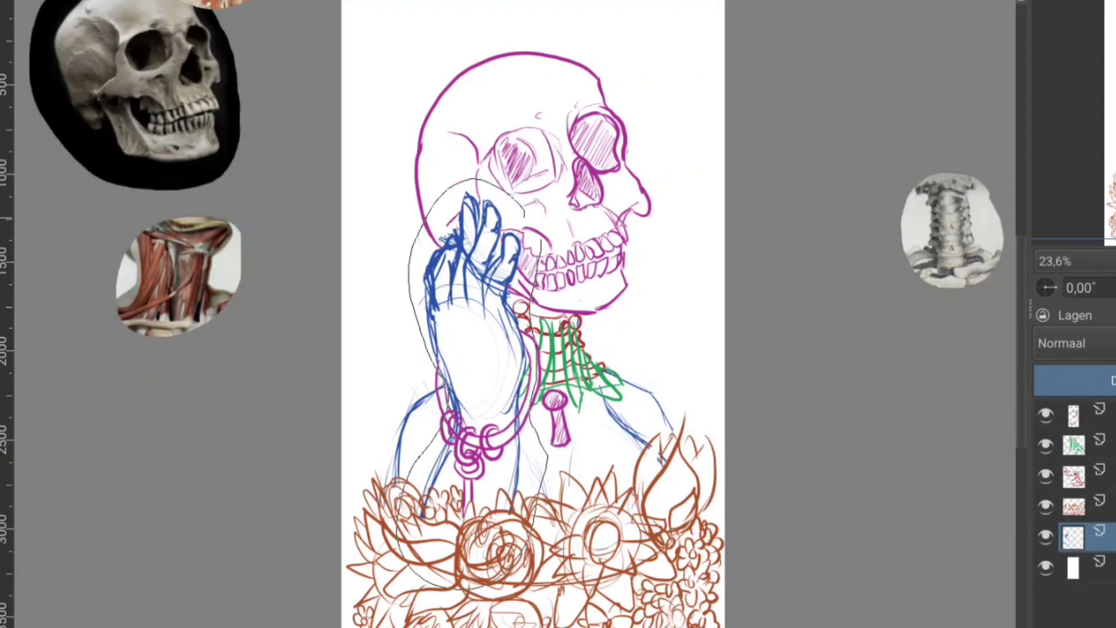
key("ctrl+t")
left_click_drag(465, 319, 449, 320)
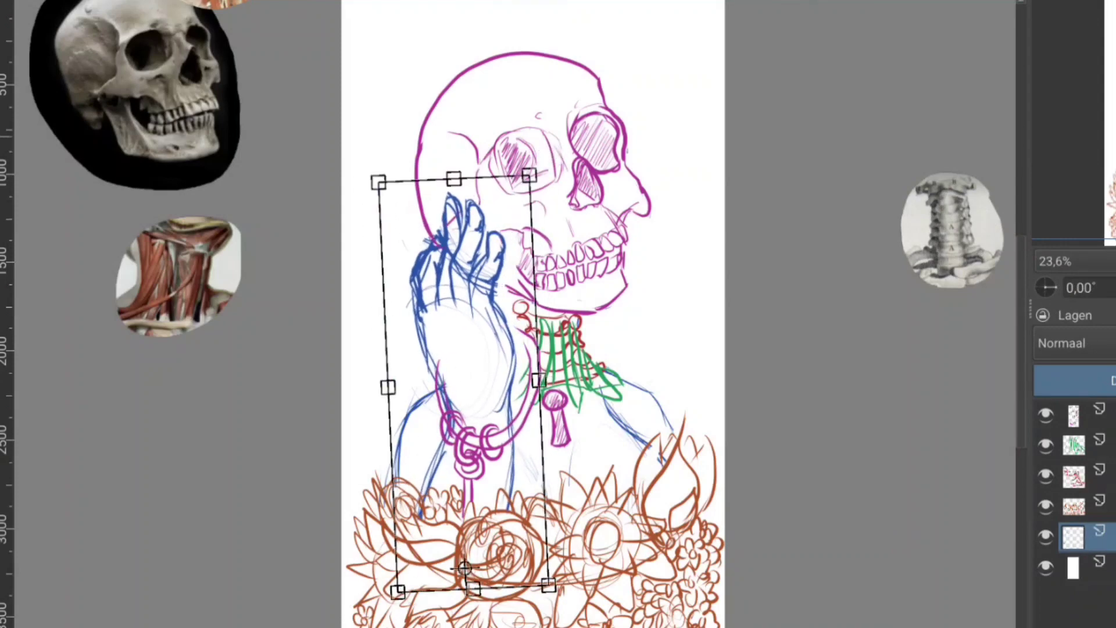
left_click(1074, 415)
key("ctrl+shift+a")
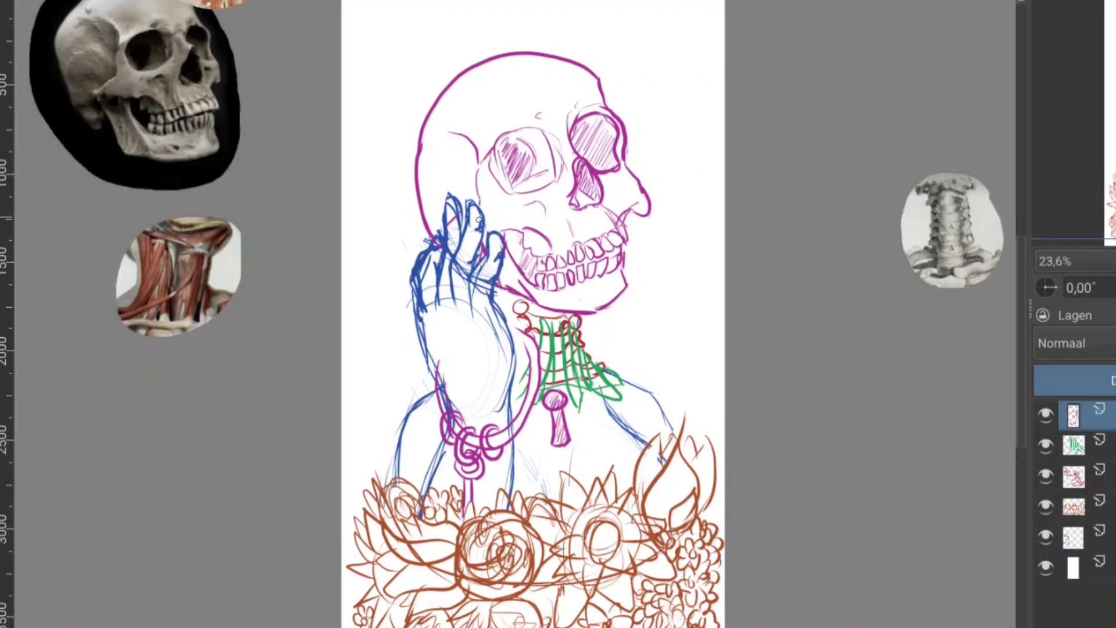
Hatch the jaw in pink and move the bracelet and arm lines up-left.
left_click_drag(526, 237, 509, 278)
left_click_drag(555, 240, 474, 214)
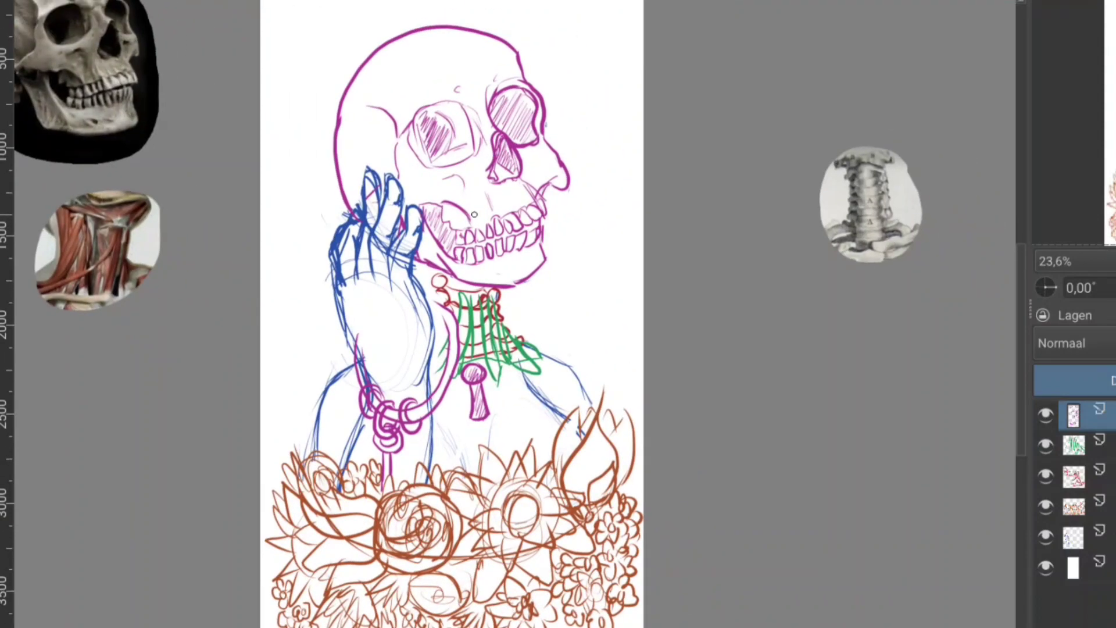
left_click_drag(397, 396, 380, 383)
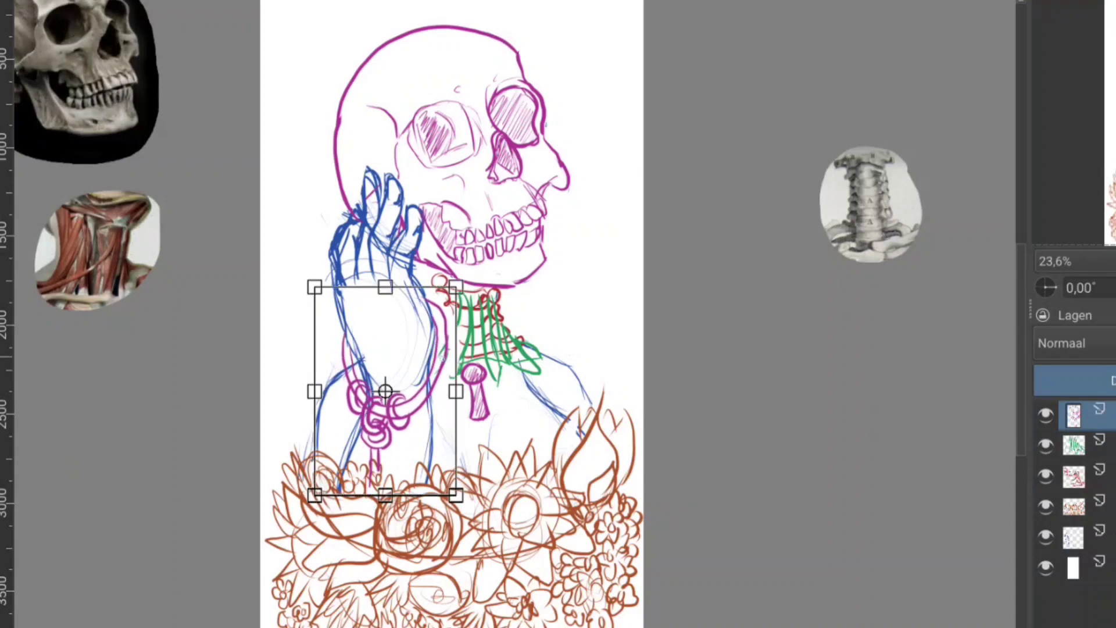
key("Return")
key("ctrl+shift+a")
Redraw the small red neck loop and hatch both sides of the neck in green.
left_click(1087, 475)
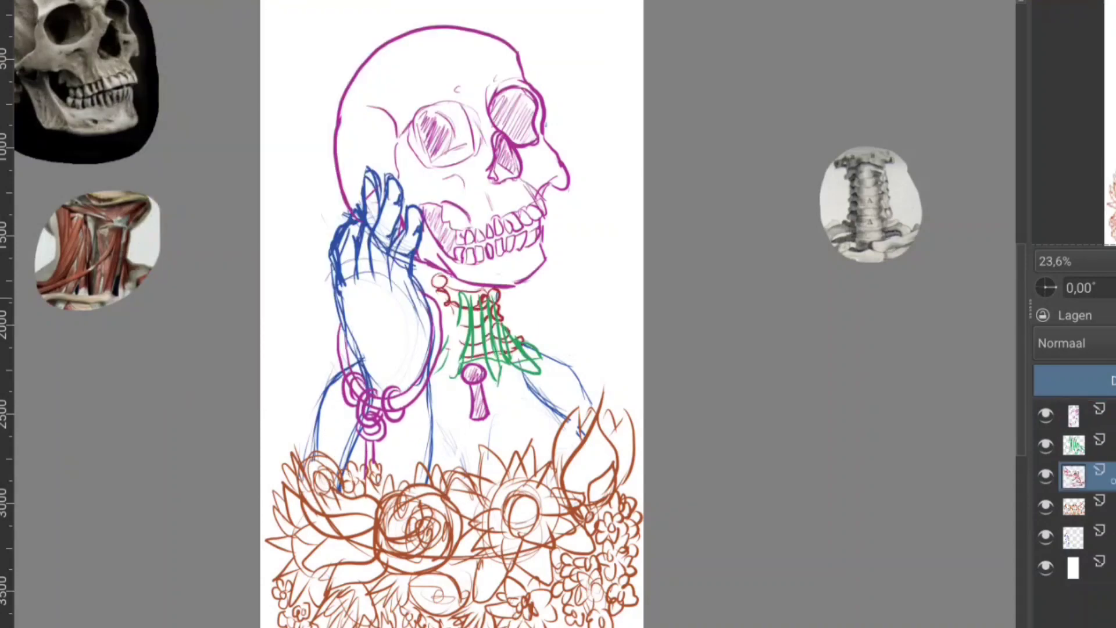
mouse_move(424, 272)
left_mouse_down()
mouse_move(446, 289)
mouse_move(464, 336)
mouse_move(442, 372)
left_mouse_up()
key("Page_Up")
left_click_drag(462, 311, 433, 390)
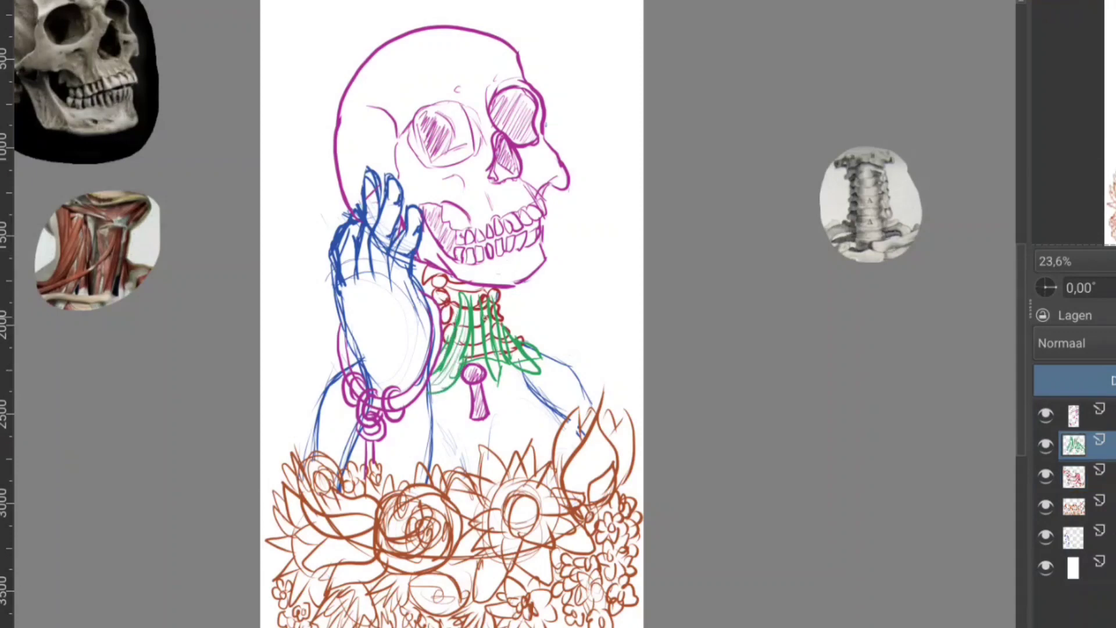
mouse_move(491, 296)
left_mouse_down()
mouse_move(526, 366)
mouse_move(506, 328)
left_mouse_up()
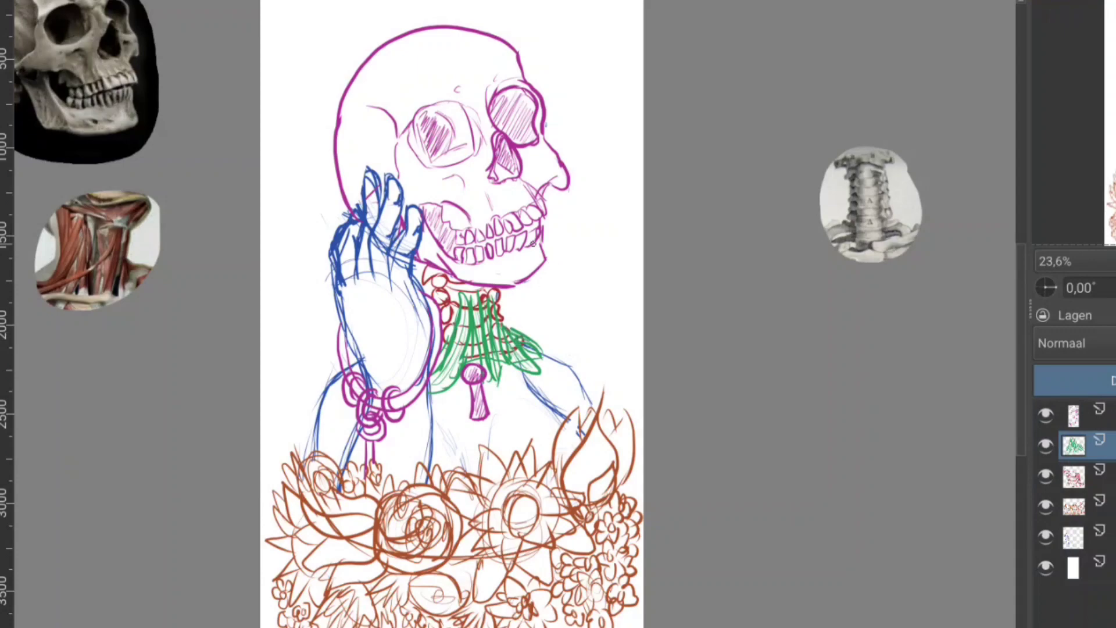
key("Page_Down")
key("Page_Down")
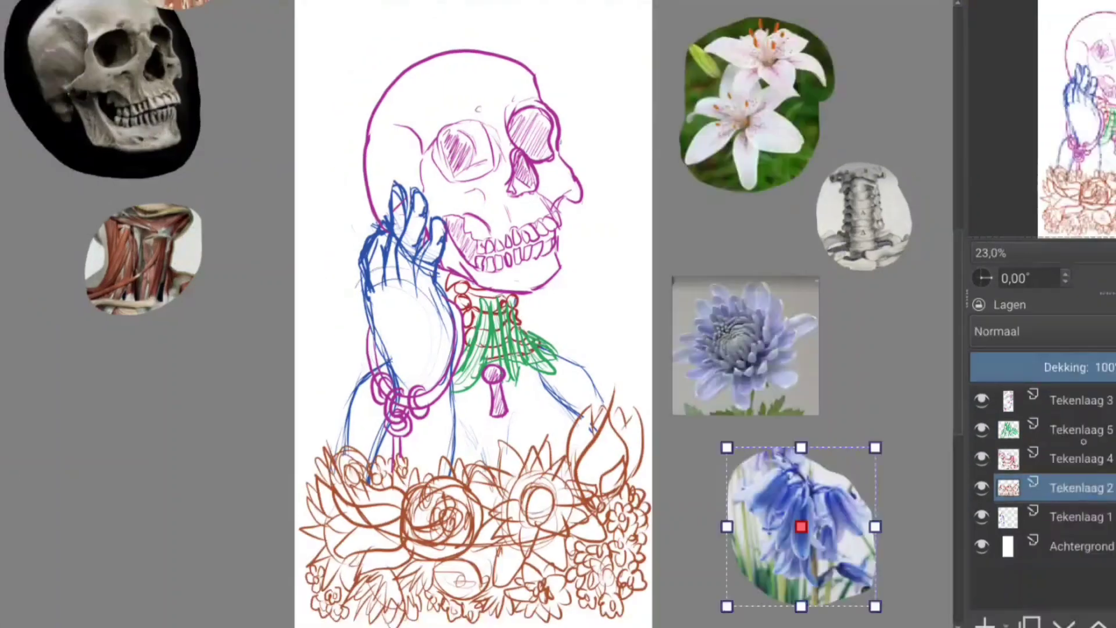
Draw orange flower outlines: a loop, a bell shape and a round chrysanthemum centre.
scroll(602, 344, "up", 3)
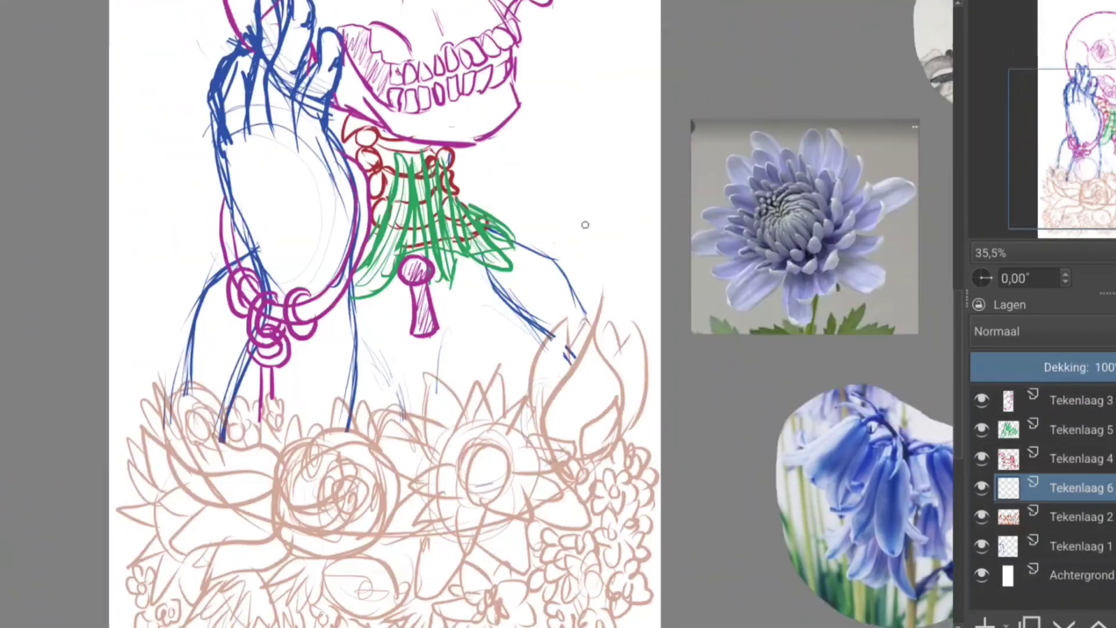
mouse_move(430, 305)
left_mouse_down()
mouse_move(404, 340)
mouse_move(442, 325)
mouse_move(454, 356)
left_mouse_up()
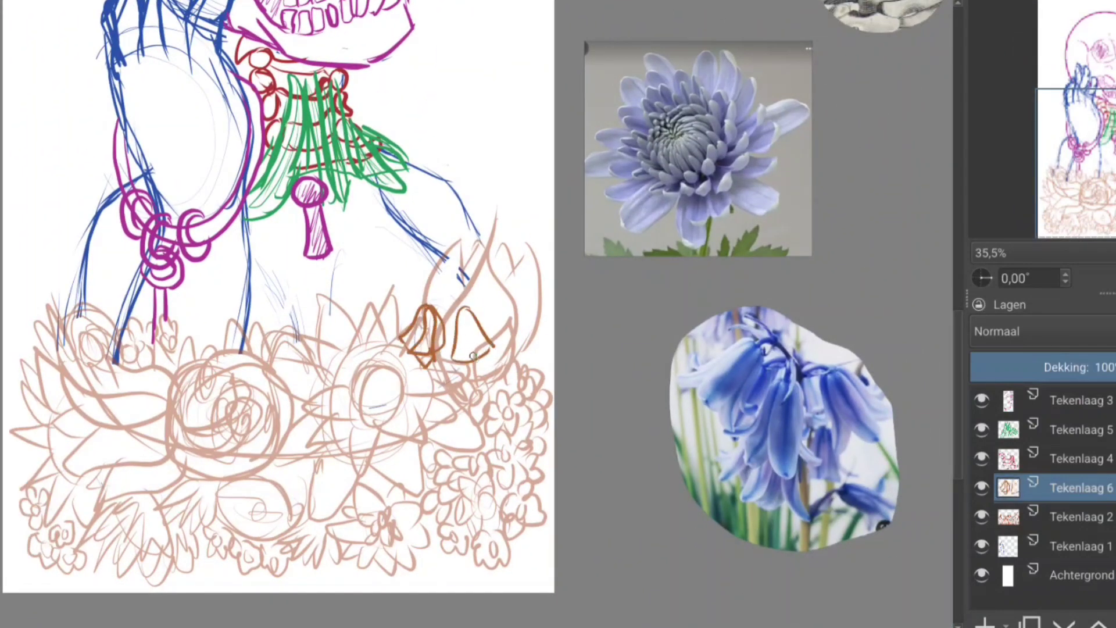
left_click_drag(465, 310, 470, 356)
left_click_drag(351, 357, 401, 418)
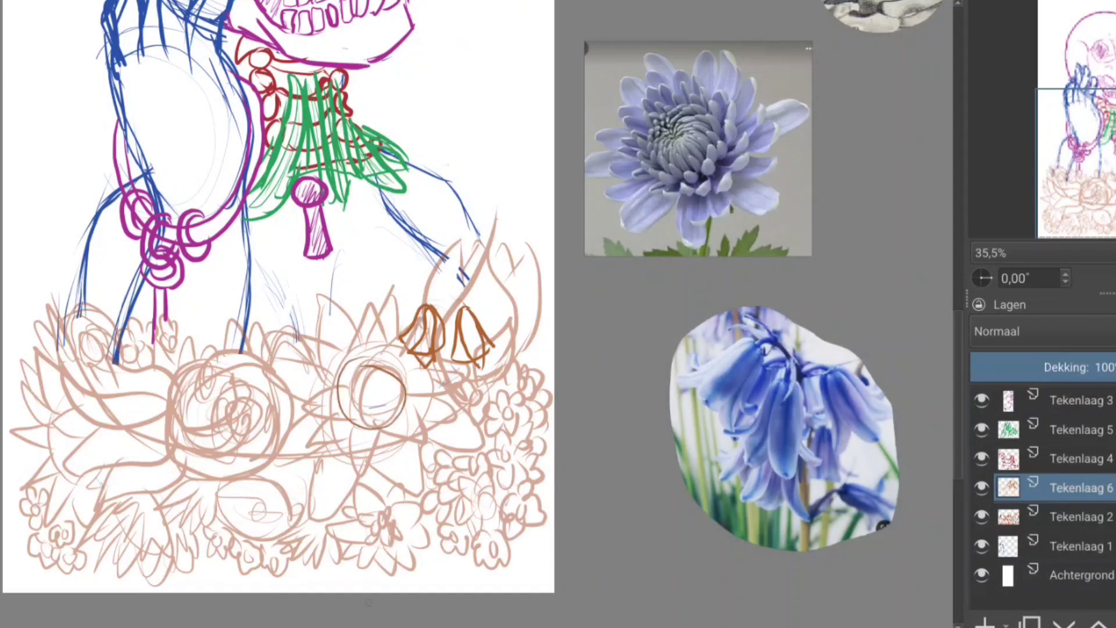
mouse_move(348, 378)
left_mouse_down()
mouse_move(357, 427)
mouse_move(372, 401)
left_mouse_up()
left_click_drag(383, 361, 395, 416)
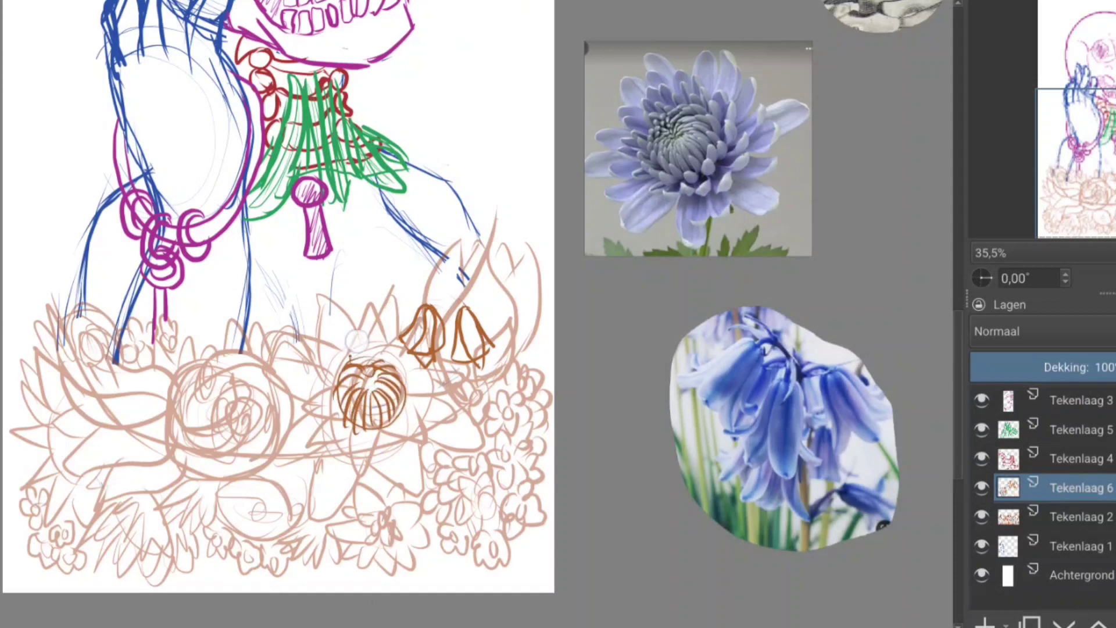
Add spiky petals around the chrysanthemum and bring a lily reference photo onto the canvas.
mouse_move(357, 340)
left_mouse_down()
mouse_move(329, 398)
mouse_move(364, 428)
mouse_move(415, 376)
left_mouse_up()
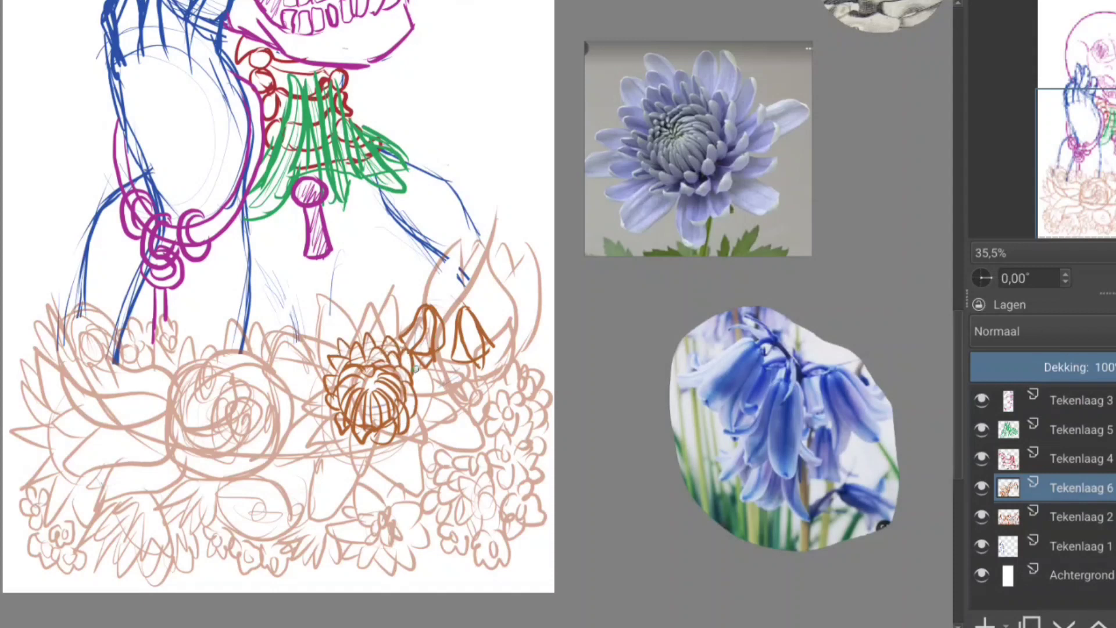
mouse_move(439, 366)
left_mouse_down()
mouse_move(434, 415)
mouse_move(406, 437)
mouse_move(390, 445)
mouse_move(339, 422)
left_mouse_up()
left_click_drag(332, 381, 343, 393)
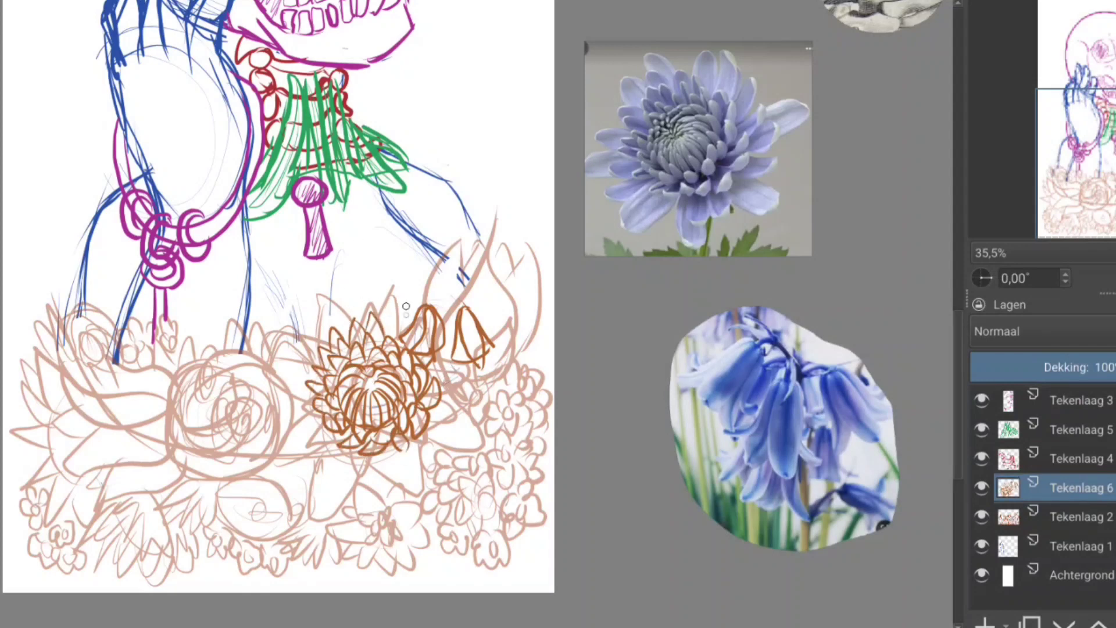
left_click_drag(450, 399, 463, 334)
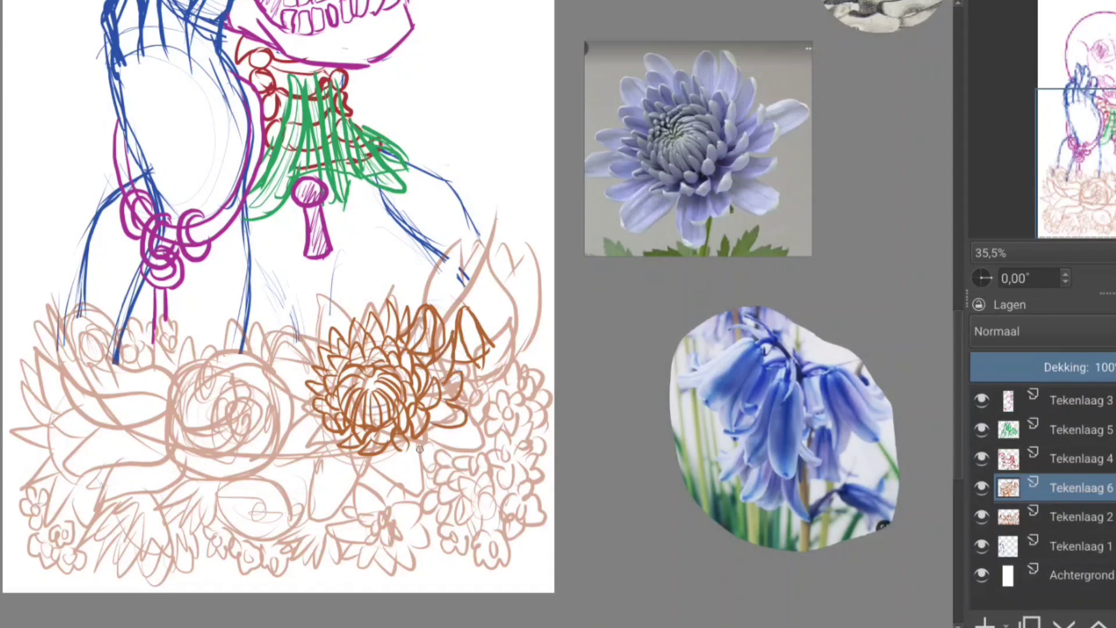
mouse_move(419, 449)
left_mouse_down()
mouse_move(453, 430)
mouse_move(405, 467)
mouse_move(325, 441)
mouse_move(293, 459)
left_mouse_up()
left_click_drag(322, 401, 279, 424)
left_click_drag(326, 366, 300, 344)
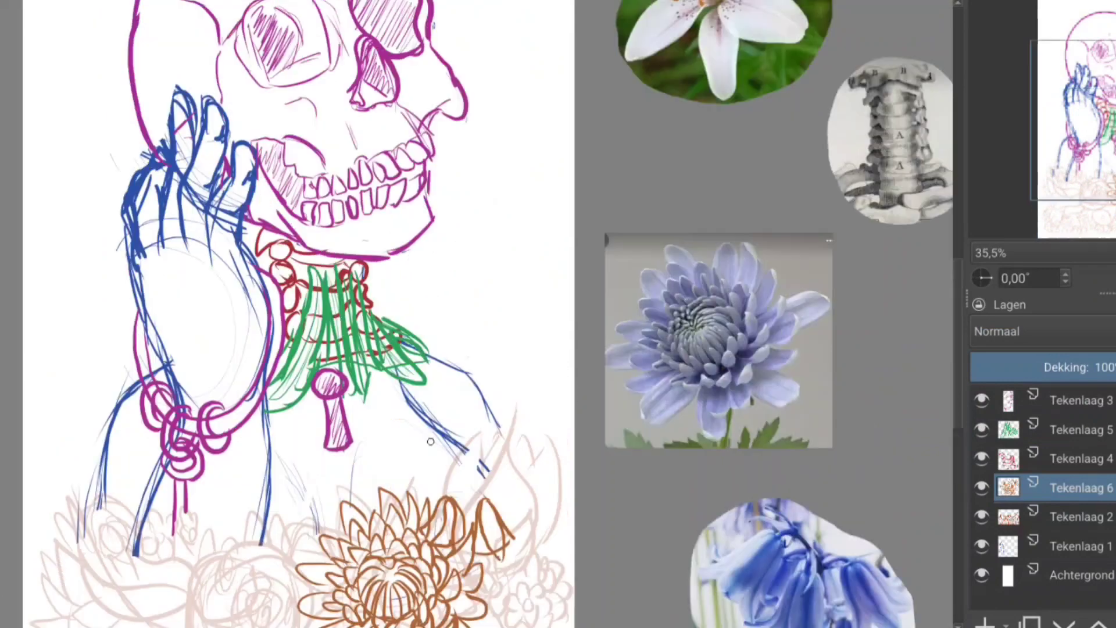
left_click_drag(673, 62, 473, 274)
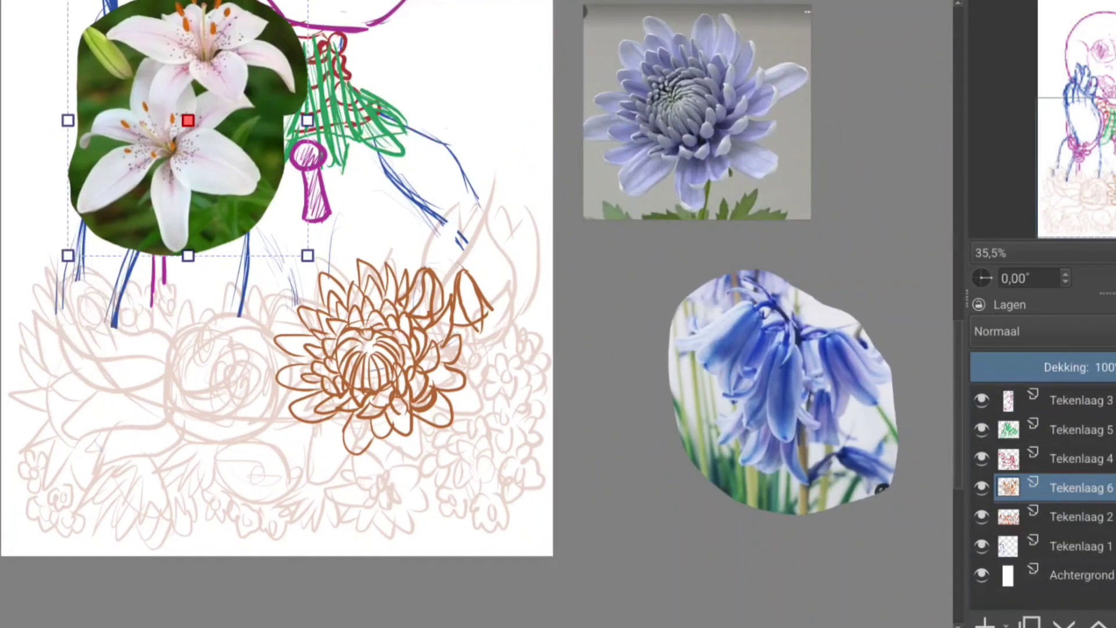
Redraw spiky petals right of the chrysanthemum and add a leaf and tall bell flower.
mouse_move(465, 359)
left_mouse_down()
mouse_move(517, 359)
mouse_move(498, 384)
left_mouse_up()
left_click_drag(482, 347, 487, 383)
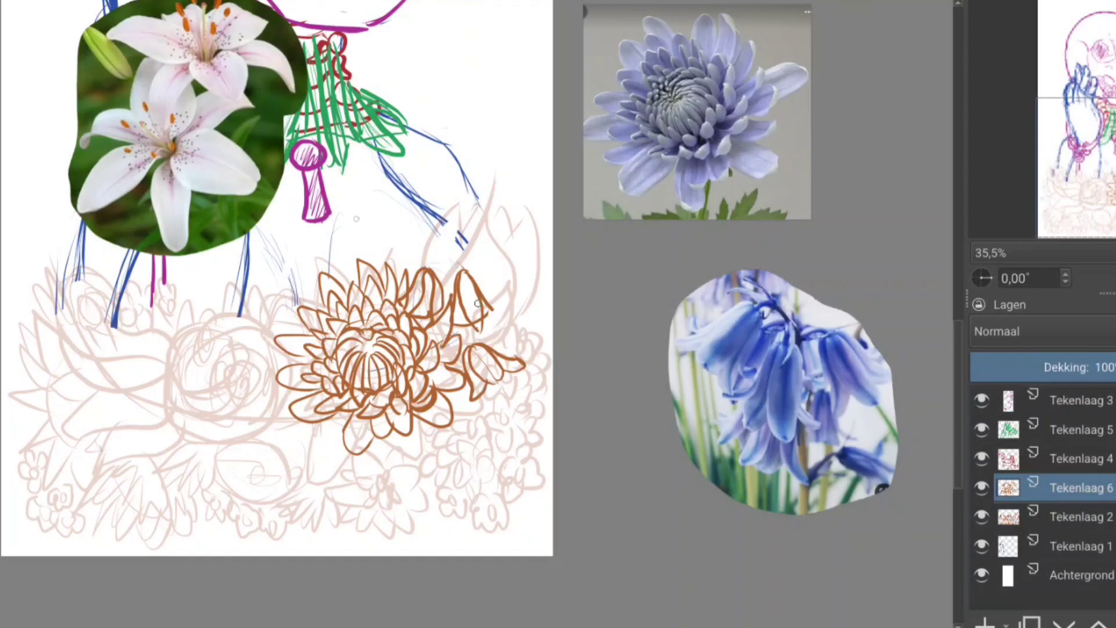
key("ctrl+z")
key("ctrl+z")
key("ctrl+z")
mouse_move(407, 314)
left_mouse_down()
mouse_move(459, 317)
mouse_move(460, 366)
left_mouse_up()
left_click_drag(506, 322, 514, 310)
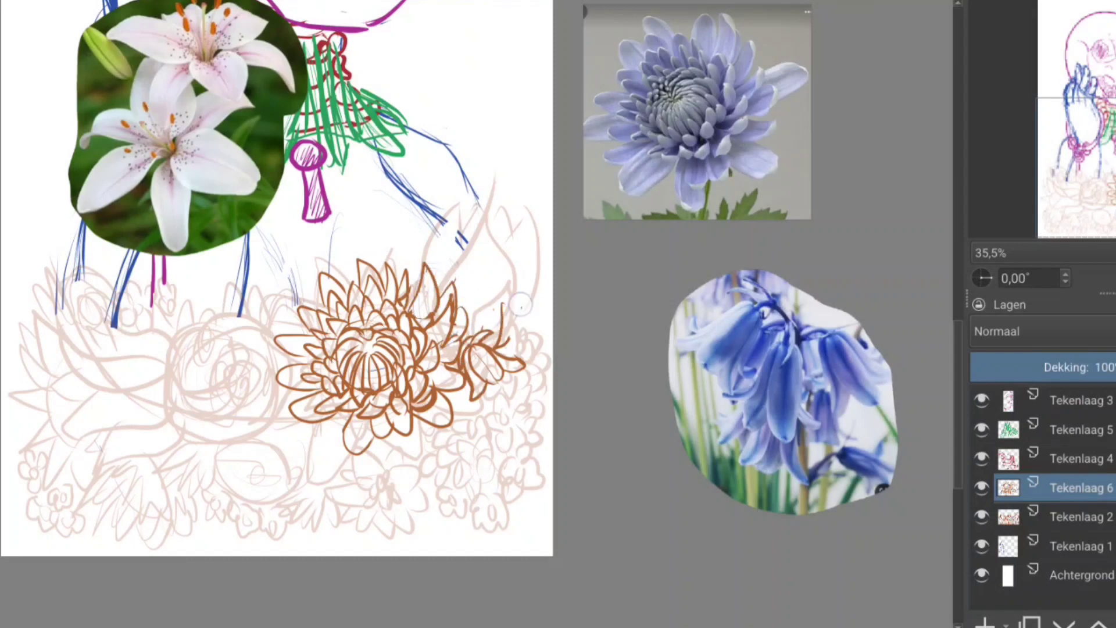
mouse_move(503, 349)
left_mouse_down()
mouse_move(526, 302)
mouse_move(546, 339)
mouse_move(478, 291)
mouse_move(622, 448)
left_mouse_up()
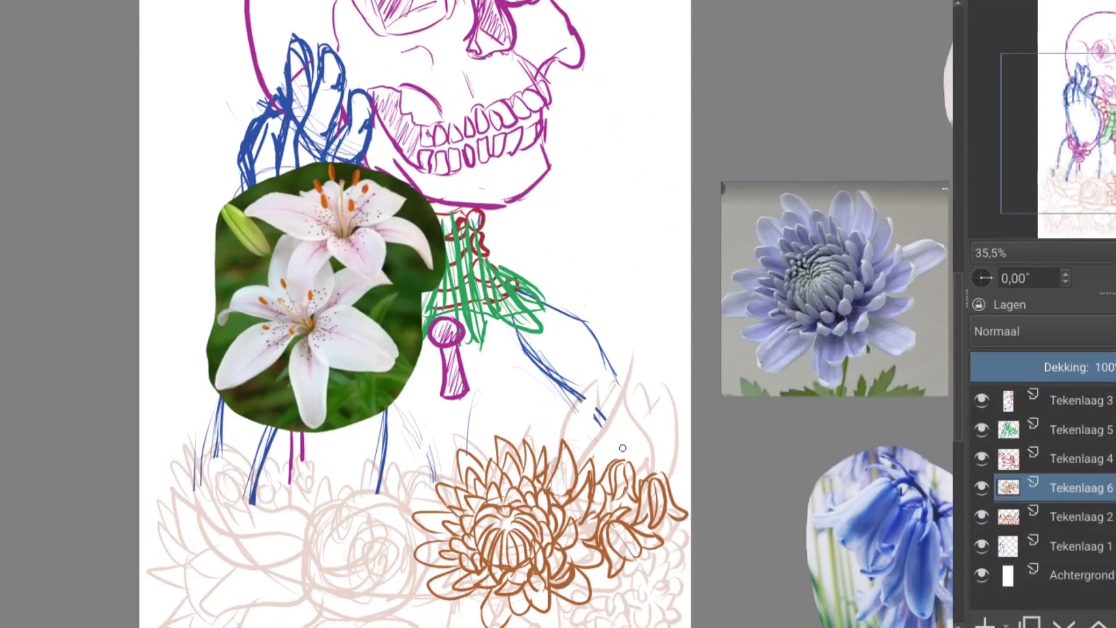
Sketch a lily with petals and stamens above the chrysanthemum, plus bell petals beside it.
mouse_move(545, 429)
left_mouse_down()
mouse_move(631, 447)
mouse_move(636, 401)
mouse_move(677, 439)
mouse_move(625, 381)
left_mouse_up()
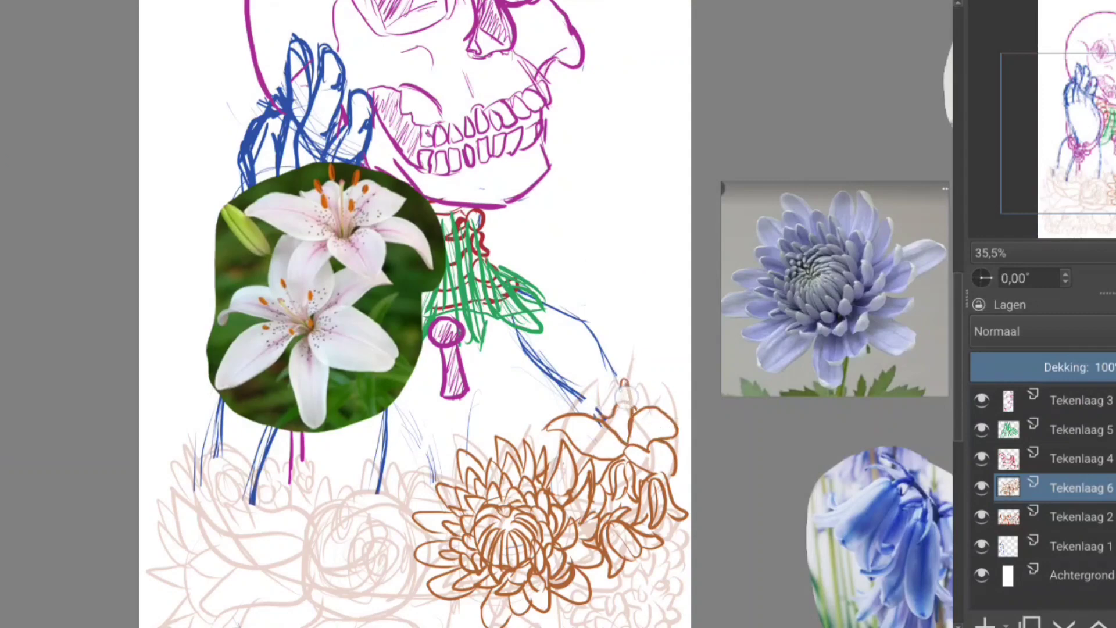
left_click_drag(639, 430, 647, 386)
mouse_move(616, 448)
left_mouse_down()
mouse_move(662, 395)
mouse_move(688, 459)
left_mouse_up()
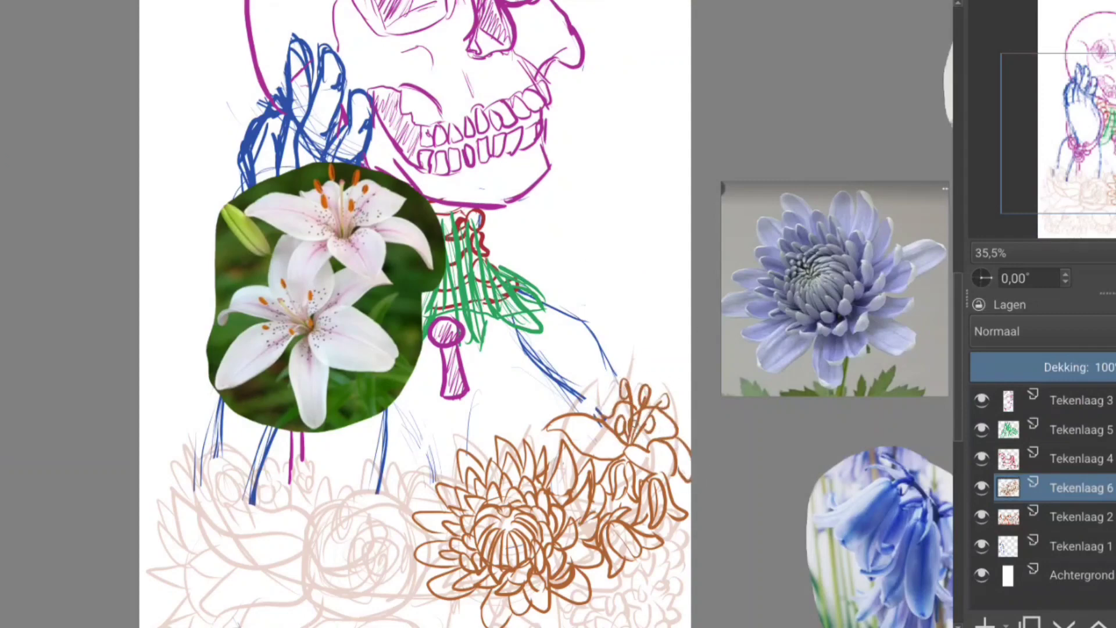
scroll(638, 434, "down", 3)
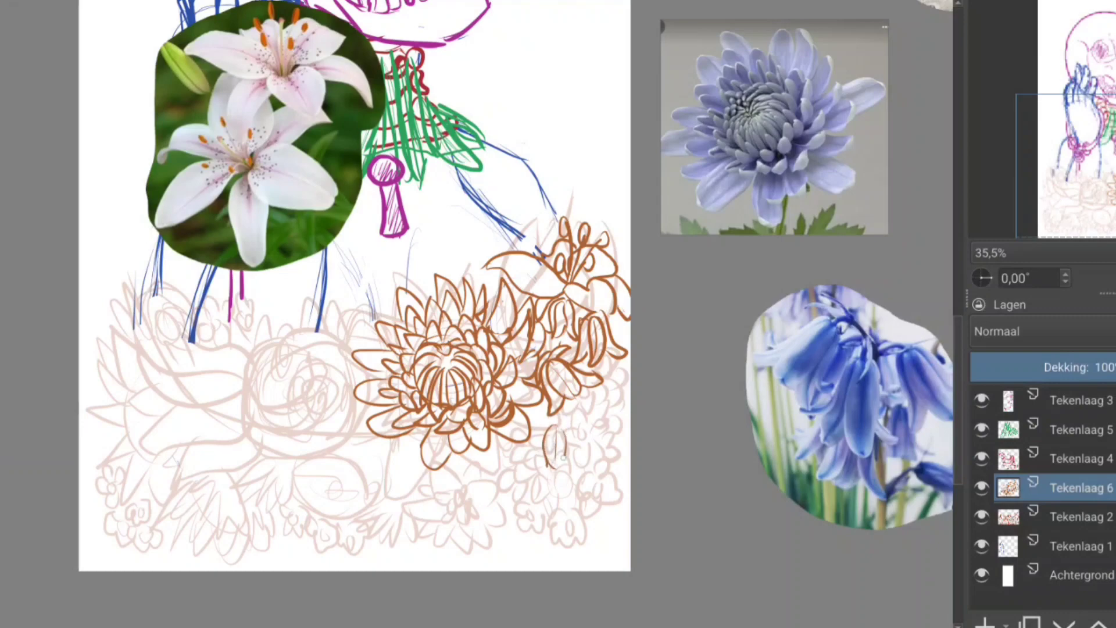
left_click_drag(594, 402, 628, 376)
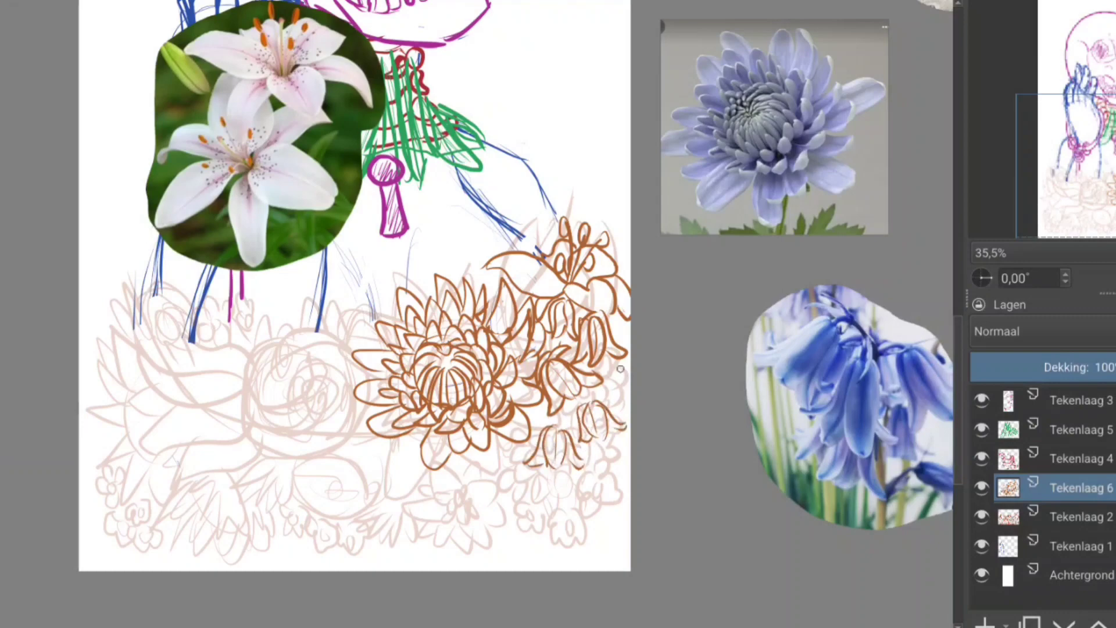
mouse_move(587, 406)
left_mouse_down()
mouse_move(552, 447)
mouse_move(561, 451)
left_mouse_up()
scroll(312, 412, "up", 2)
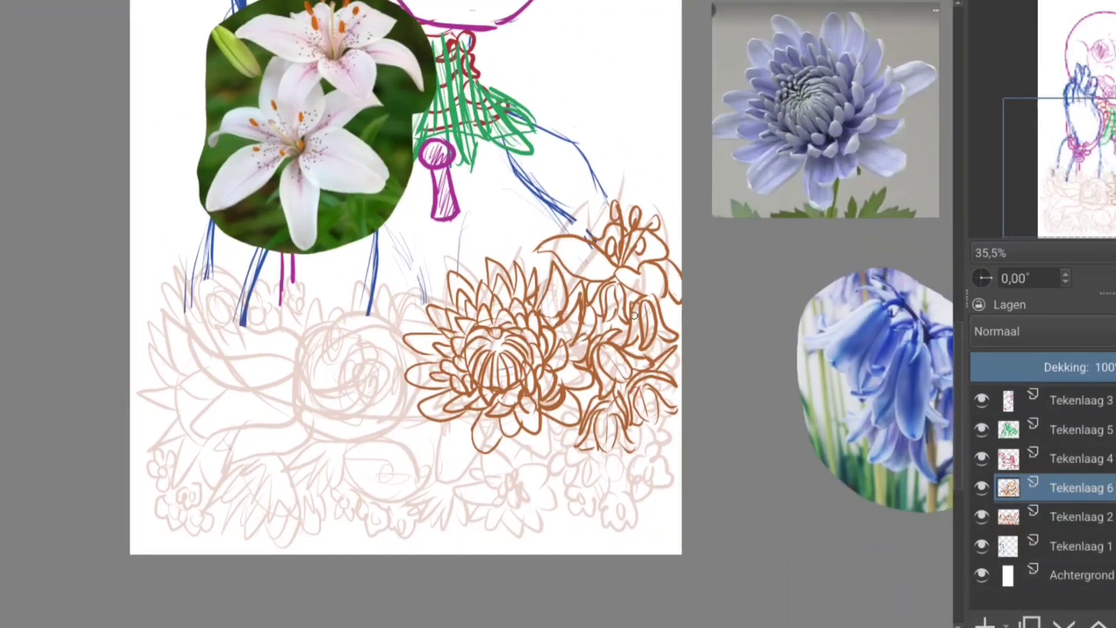
Ink a lily with curly stamens over the pink rose sketch.
mouse_move(308, 430)
left_mouse_down()
mouse_move(329, 317)
mouse_move(311, 433)
left_mouse_up()
left_click_drag(300, 395, 224, 444)
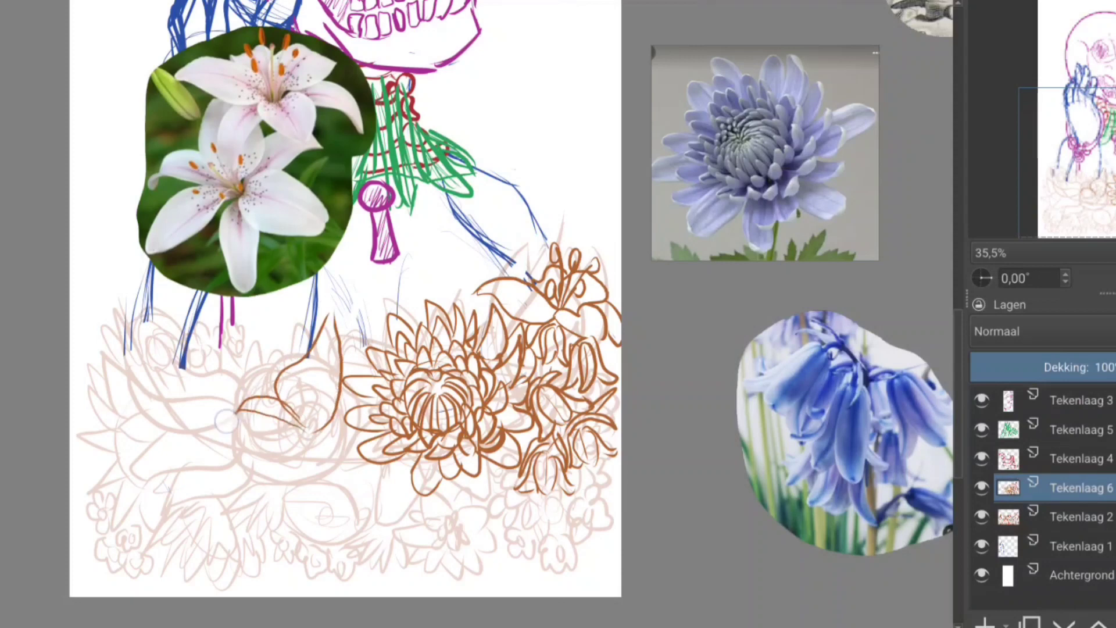
left_click_drag(317, 439, 252, 518)
mouse_move(340, 418)
left_mouse_down()
mouse_move(305, 465)
mouse_move(384, 500)
mouse_move(349, 453)
mouse_move(354, 549)
left_mouse_up()
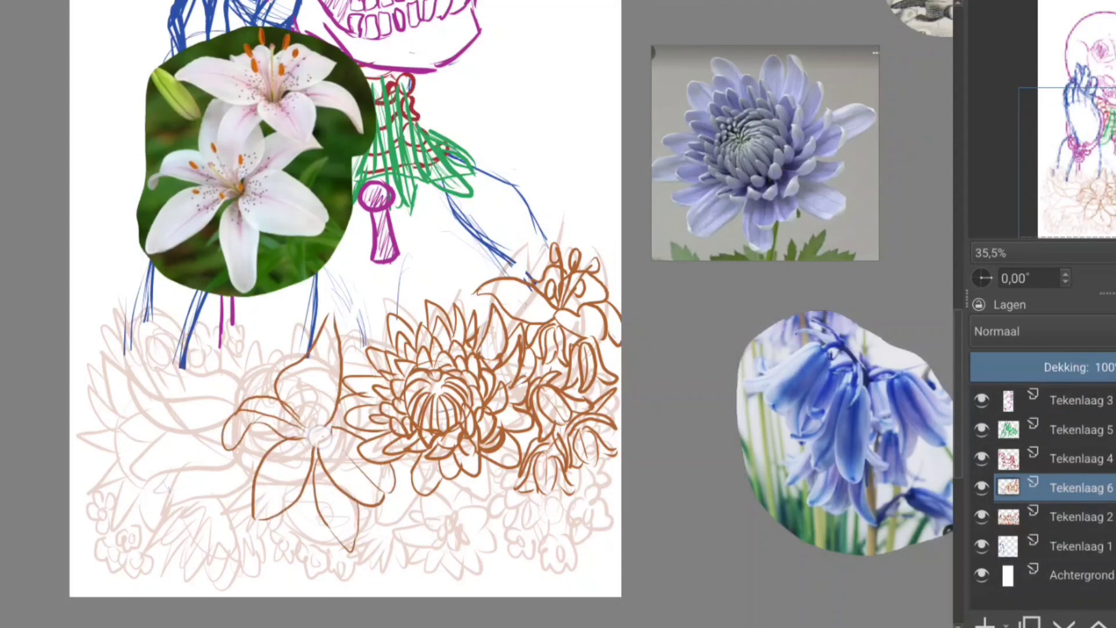
mouse_move(322, 448)
left_mouse_down()
mouse_move(308, 395)
mouse_move(288, 406)
left_mouse_up()
left_click_drag(302, 433, 293, 448)
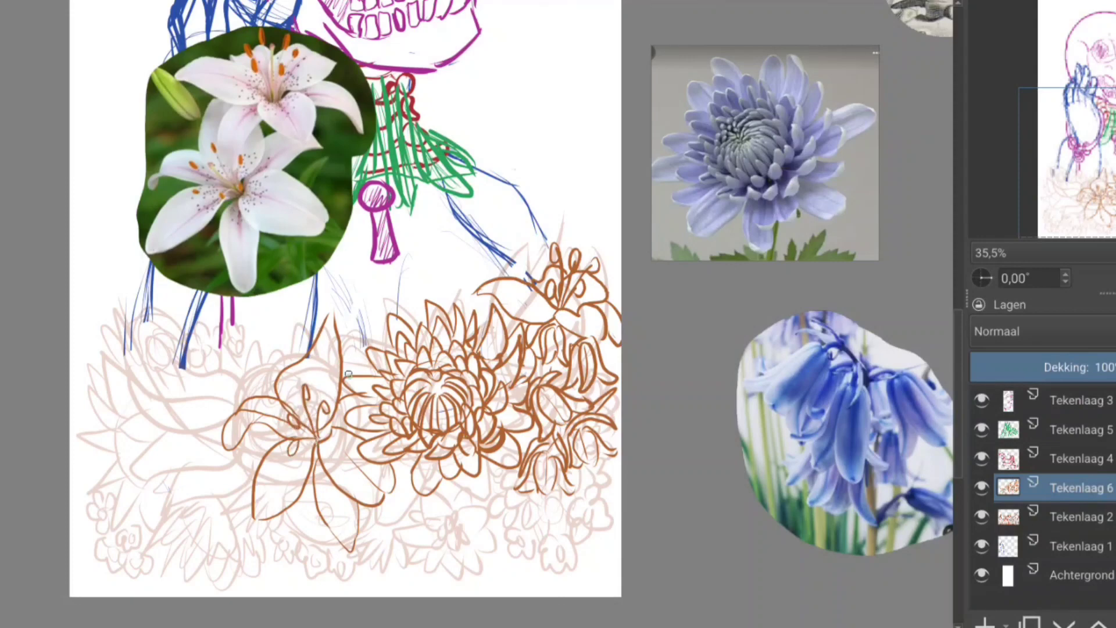
Outline a bell flower and leaves with stems under the chrysanthemum.
left_click_drag(268, 329, 332, 342)
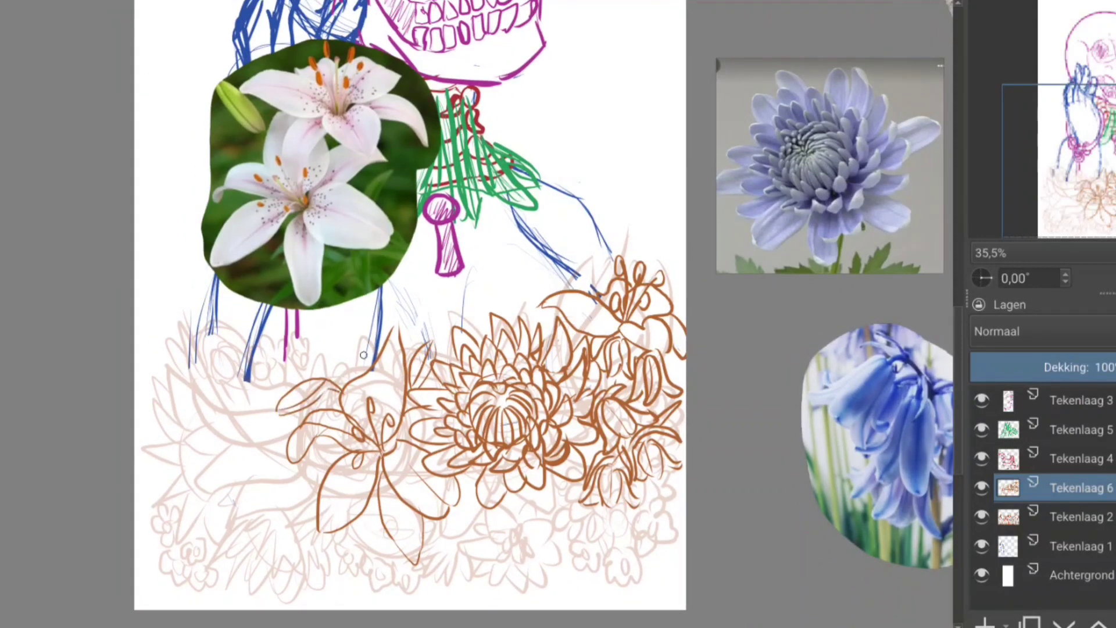
left_click_drag(291, 402, 243, 381)
mouse_move(422, 519)
left_mouse_down()
mouse_move(475, 543)
mouse_move(491, 509)
left_mouse_up()
mouse_move(544, 481)
left_mouse_down()
mouse_move(532, 517)
mouse_move(581, 501)
left_mouse_up()
left_click_drag(501, 448, 462, 516)
left_click_drag(569, 439, 609, 527)
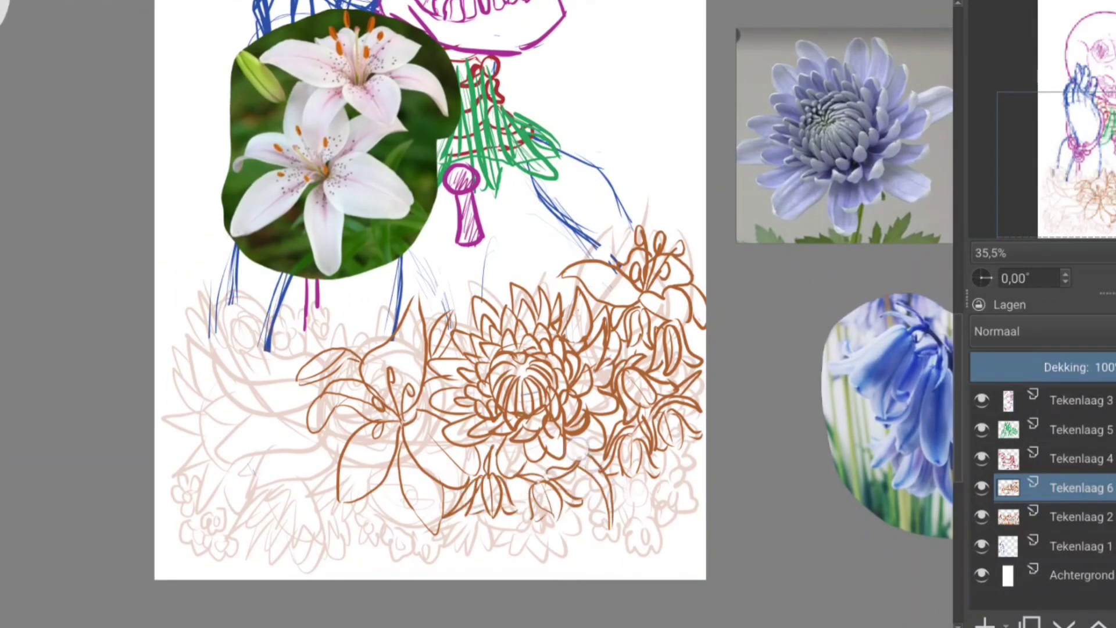
left_click_drag(579, 467, 610, 540)
left_click_drag(616, 476, 642, 537)
Draw long leaves and stems below and left of the lily, down to the bed's bottom.
left_click_drag(401, 474, 384, 551)
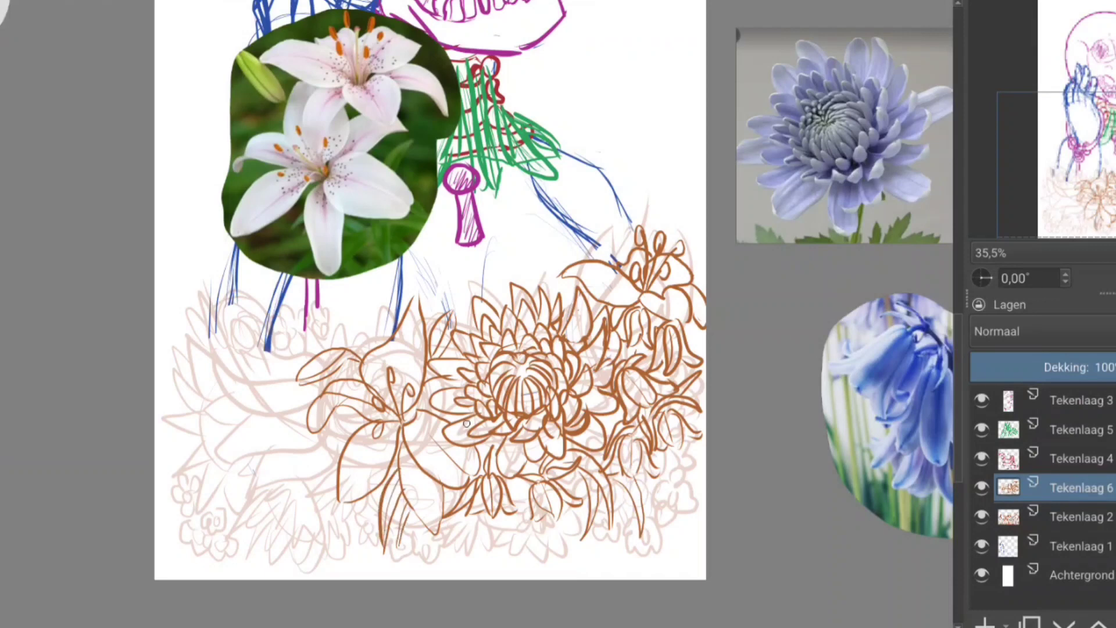
left_click_drag(466, 424, 590, 437)
mouse_move(447, 456)
left_mouse_down()
mouse_move(428, 505)
mouse_move(456, 465)
left_mouse_up()
left_click_drag(419, 526, 465, 508)
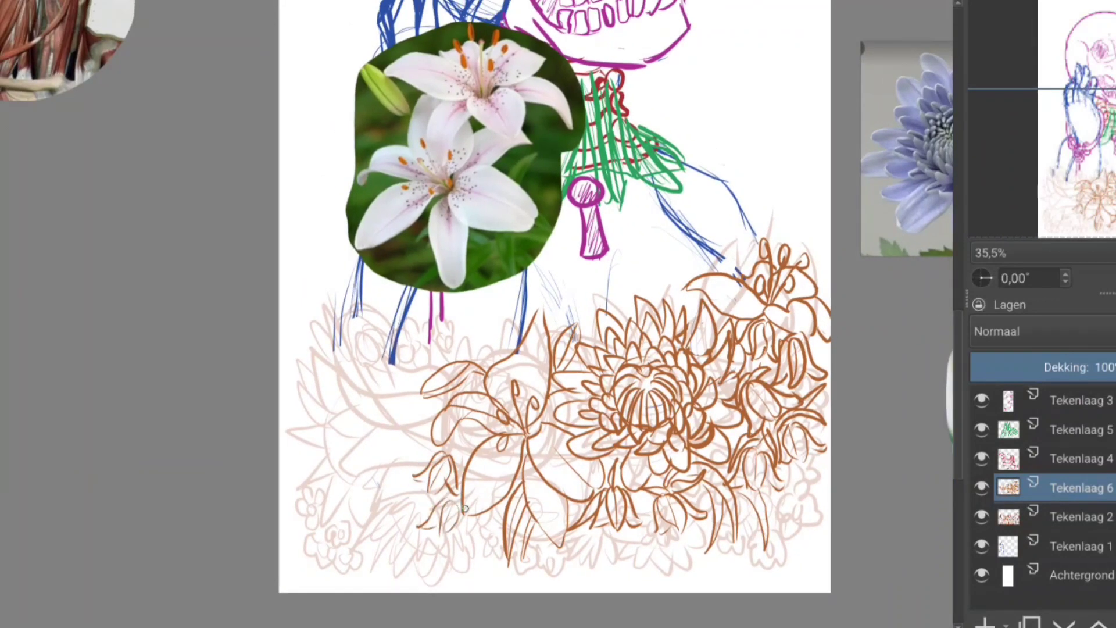
left_click_drag(416, 465, 380, 526)
left_click_drag(468, 442, 407, 468)
mouse_move(433, 451)
left_mouse_down()
mouse_move(366, 540)
mouse_move(380, 479)
left_mouse_up()
left_click_drag(395, 482, 392, 566)
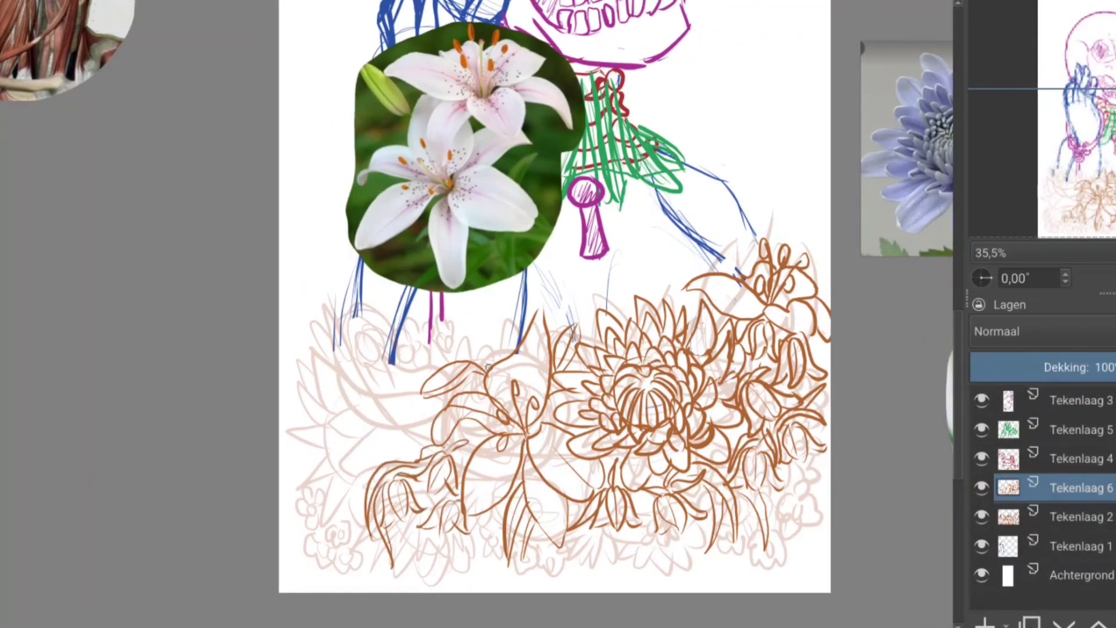
left_click_drag(417, 512, 395, 572)
left_click_drag(508, 571, 471, 506)
Sketch a small flower head at the left with petals around its edges.
mouse_move(448, 434)
left_mouse_down()
mouse_move(183, 401)
mouse_move(286, 414)
left_mouse_up()
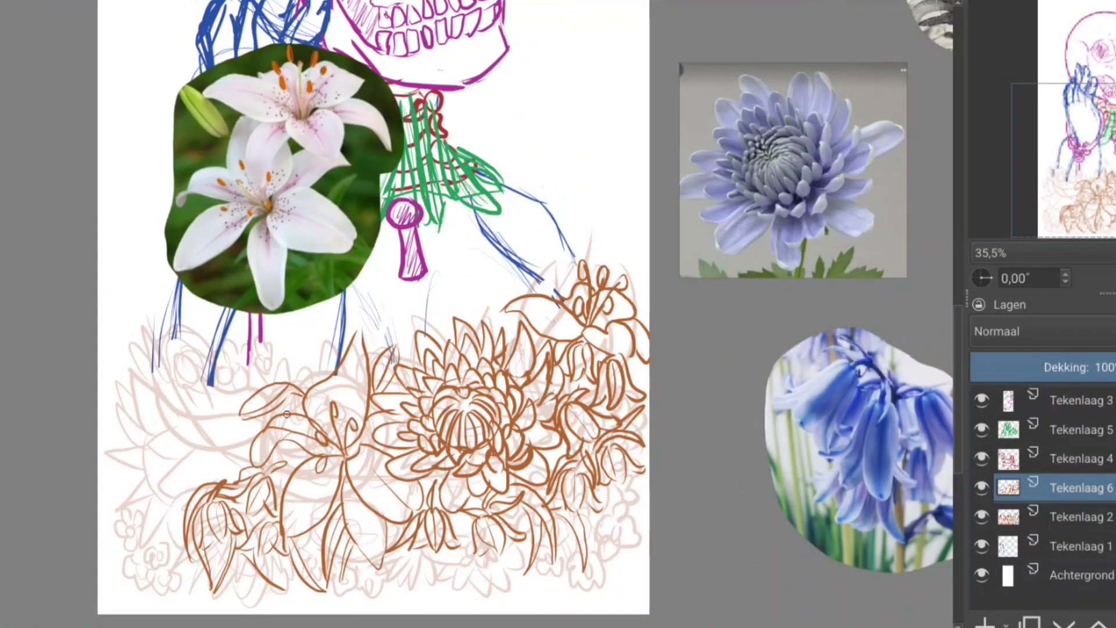
mouse_move(189, 408)
left_mouse_down()
mouse_move(207, 456)
mouse_move(192, 462)
left_mouse_up()
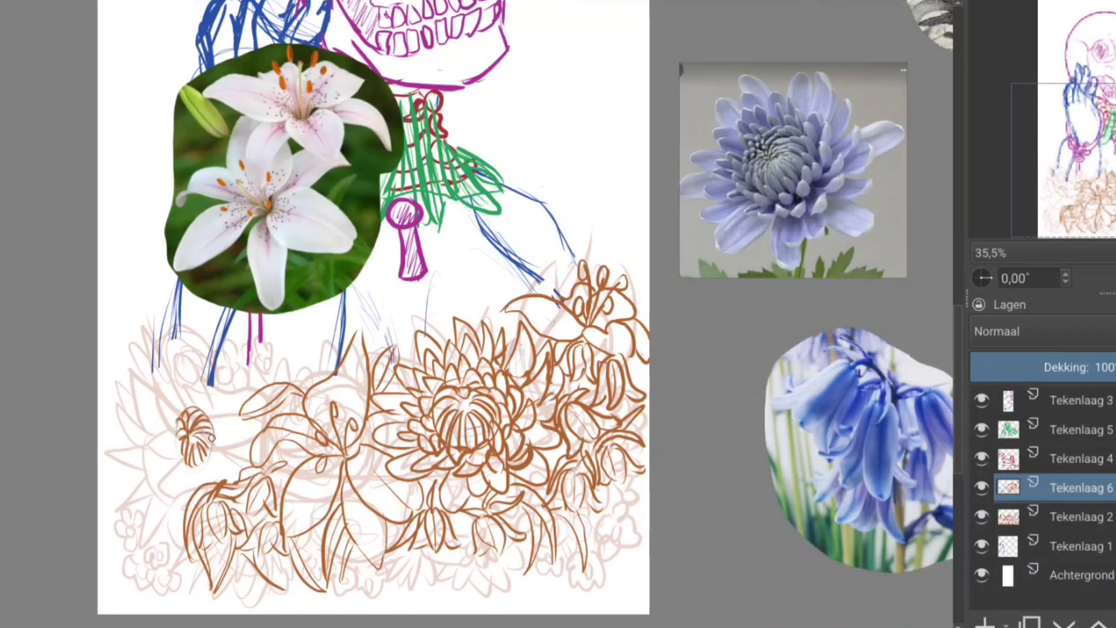
left_click_drag(200, 407, 218, 453)
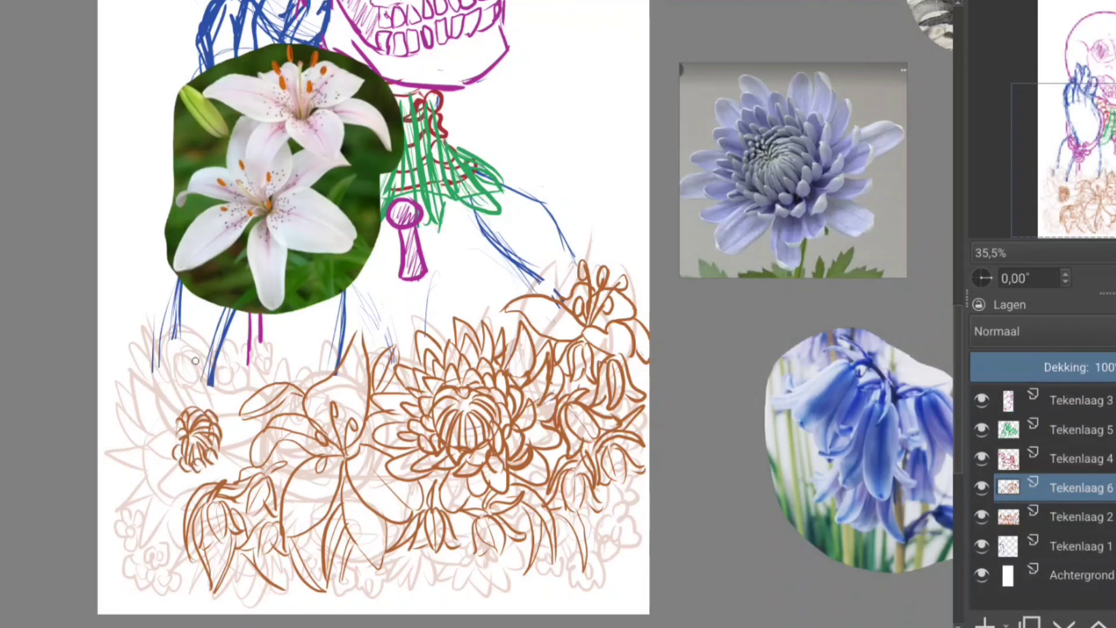
mouse_move(189, 407)
left_mouse_down()
mouse_move(173, 465)
mouse_move(203, 400)
mouse_move(224, 424)
mouse_move(229, 465)
mouse_move(189, 480)
mouse_move(175, 423)
left_mouse_up()
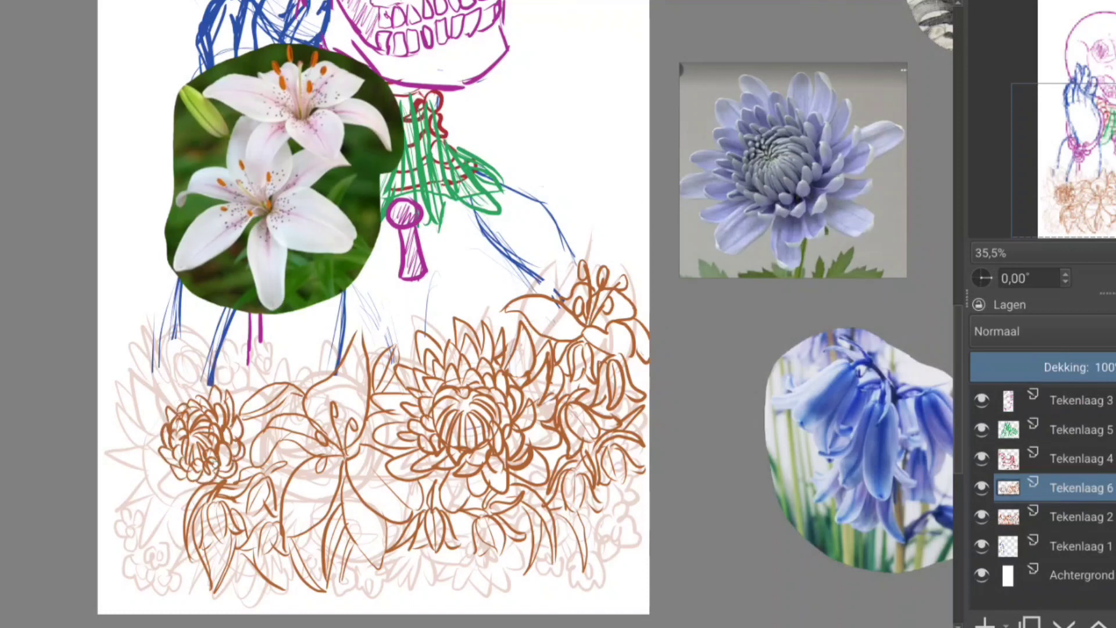
left_click_drag(204, 491, 160, 455)
left_click_drag(168, 404, 197, 370)
left_click_drag(168, 400, 145, 442)
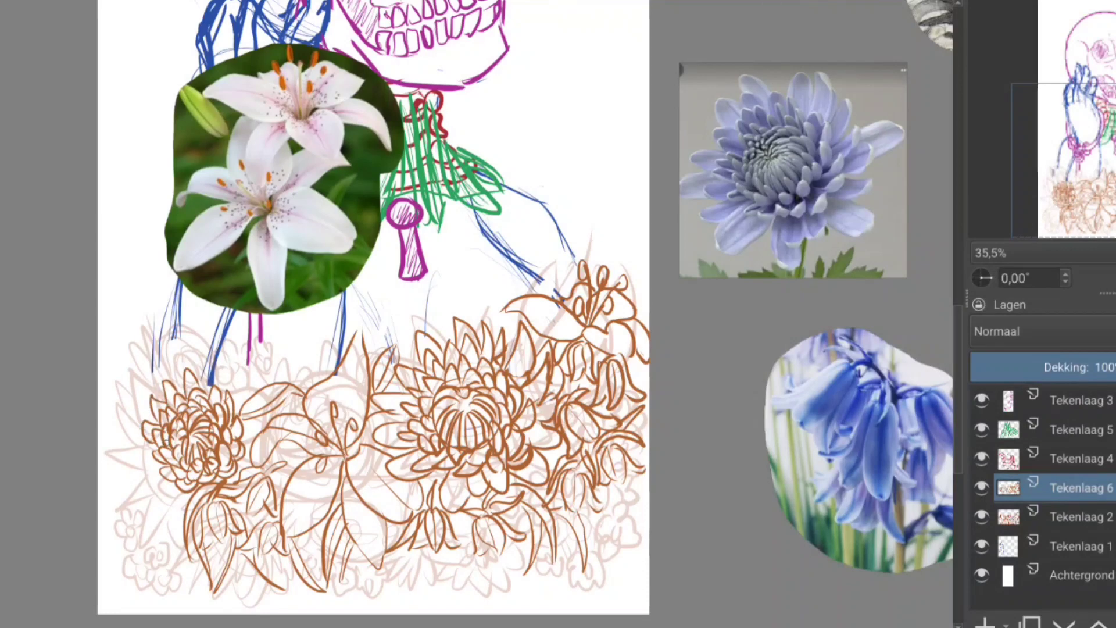
left_click_drag(210, 372, 247, 407)
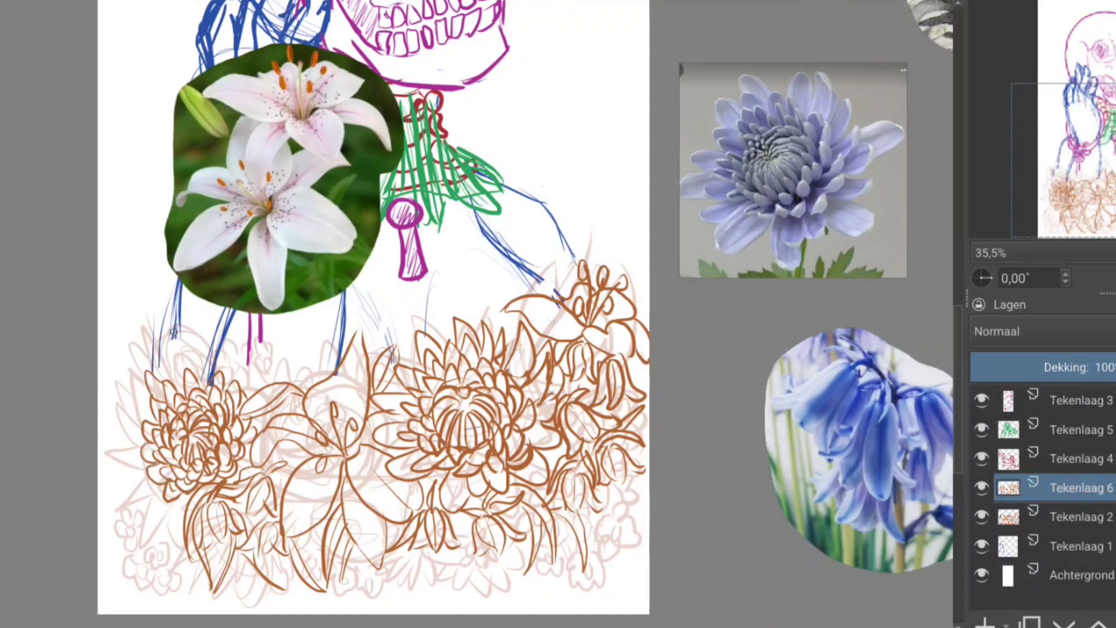
Add more petals around the left flower head and draw leaves beneath it.
left_click_drag(149, 395, 129, 419)
left_click_drag(139, 429, 121, 447)
left_click_drag(176, 382, 198, 358)
left_click_drag(224, 352, 280, 430)
left_click_drag(239, 467, 260, 450)
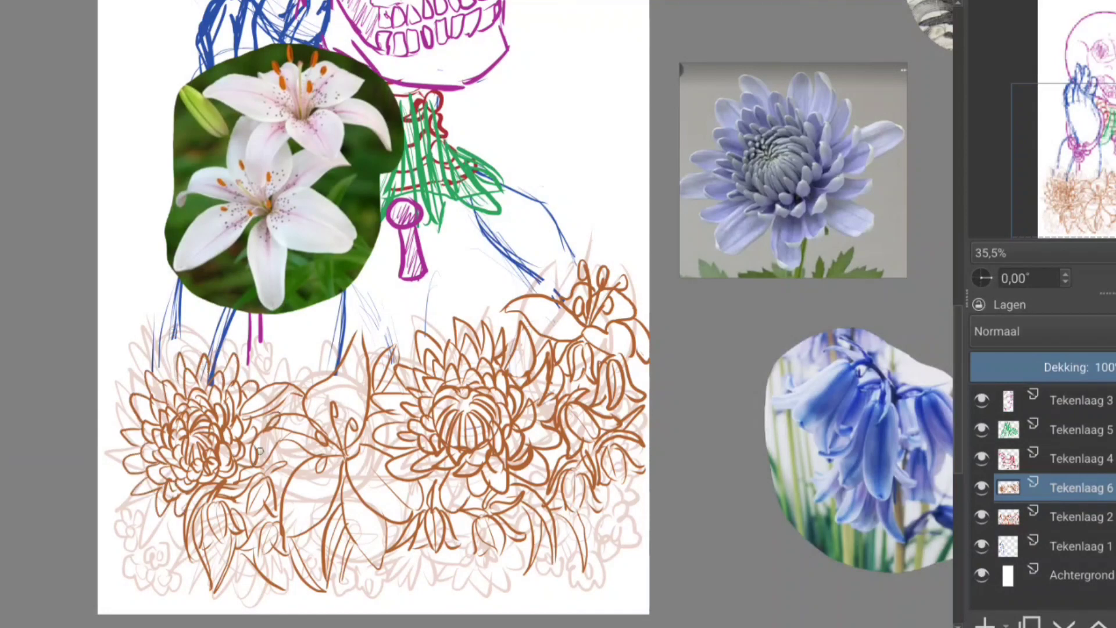
mouse_move(177, 505)
left_mouse_down()
mouse_move(161, 581)
mouse_move(173, 584)
left_mouse_up()
left_click_drag(167, 494, 115, 566)
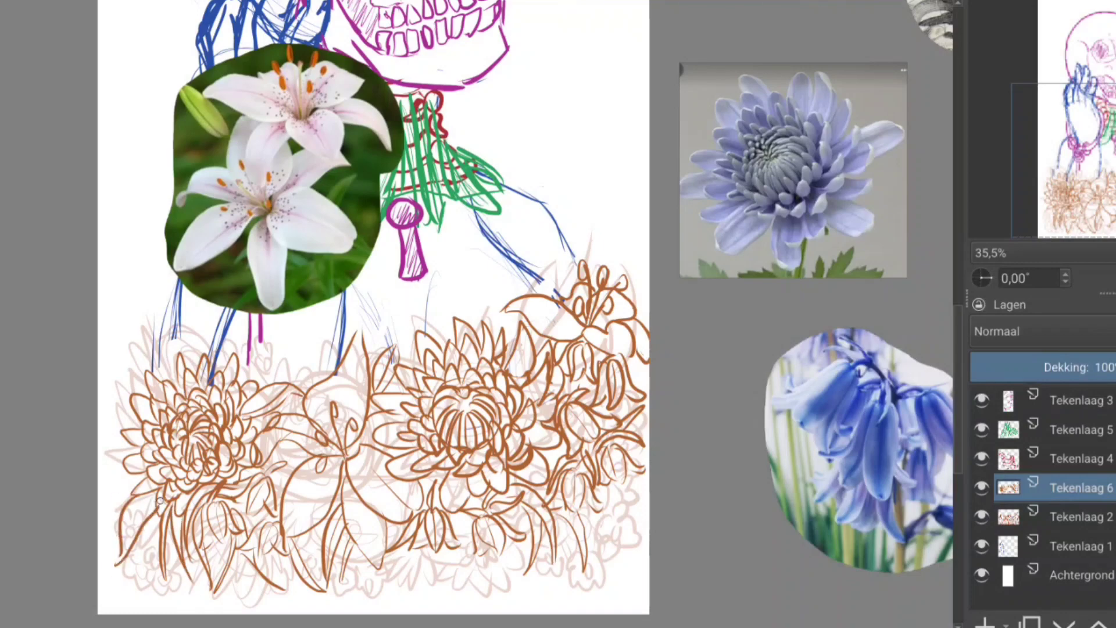
left_click_drag(159, 524, 130, 570)
left_click_drag(134, 461, 109, 505)
Hide the faint pink sketch layer and retrace the central lily and chrysanthemum with thicker lines.
left_click(980, 517)
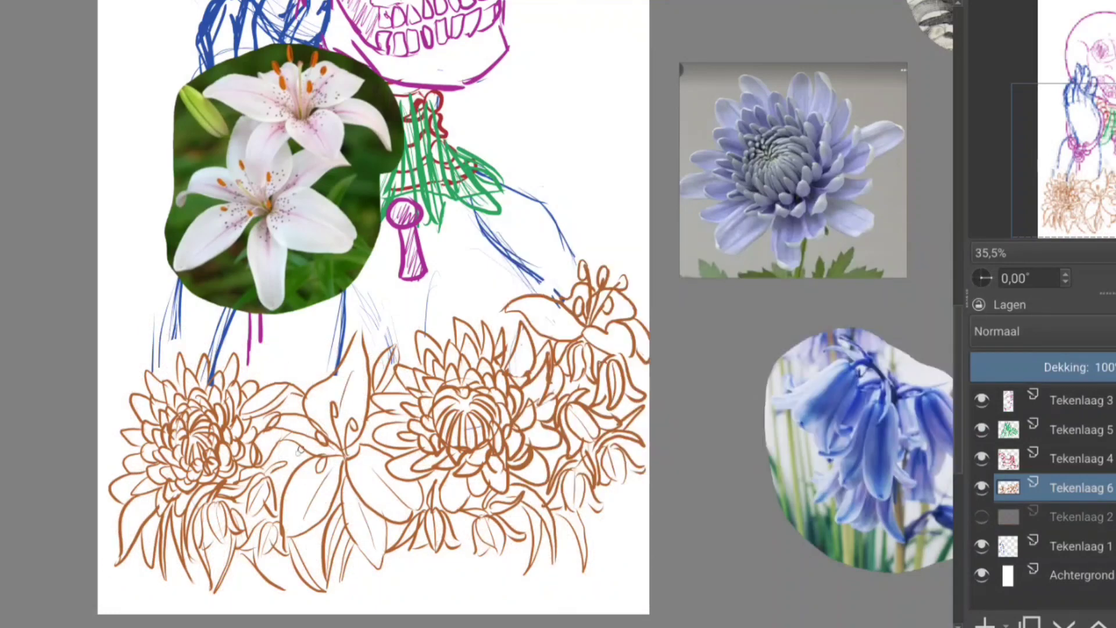
mouse_move(321, 454)
left_mouse_down()
mouse_move(279, 493)
mouse_move(291, 543)
left_mouse_up()
mouse_move(343, 456)
left_mouse_down()
mouse_move(372, 566)
mouse_move(390, 543)
left_mouse_up()
left_click_drag(427, 480, 412, 514)
mouse_move(375, 459)
left_mouse_down()
mouse_move(417, 394)
mouse_move(401, 345)
mouse_move(305, 413)
left_mouse_up()
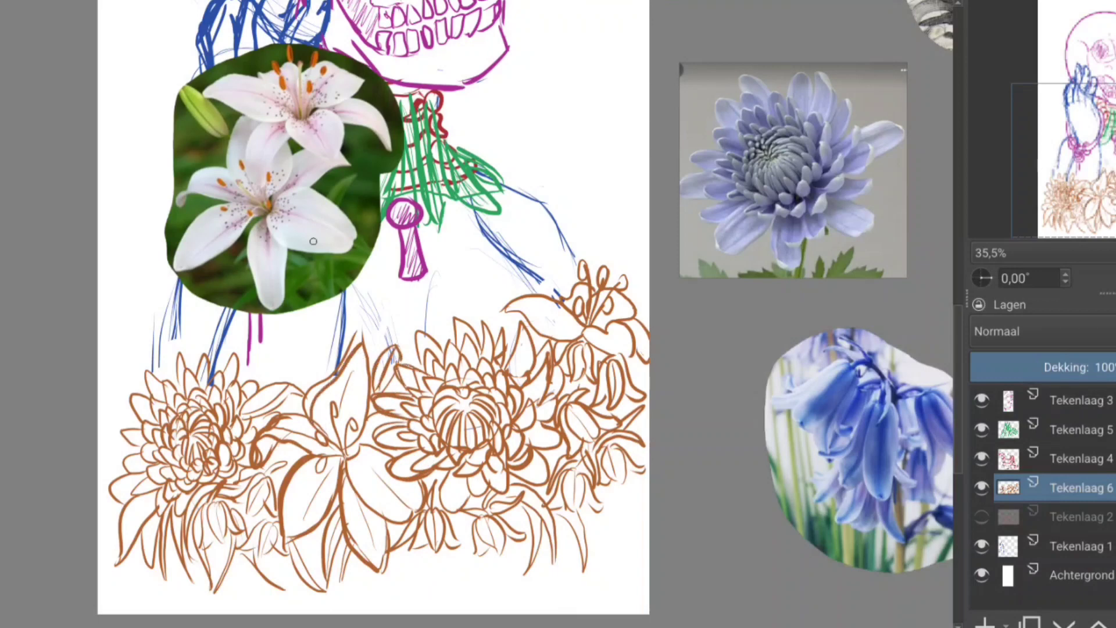
left_click_drag(368, 346, 372, 395)
mouse_move(305, 372)
left_mouse_down()
mouse_move(331, 416)
mouse_move(238, 424)
left_mouse_up()
Boldly trace the lower-left chrysanthemum's petals and leaves and the small lily buds.
mouse_move(241, 384)
left_mouse_down()
mouse_move(169, 342)
mouse_move(117, 450)
mouse_move(108, 506)
left_mouse_up()
mouse_move(122, 558)
left_mouse_down()
mouse_move(174, 489)
mouse_move(218, 552)
left_mouse_up()
left_click_drag(206, 509, 229, 546)
left_click_drag(230, 509, 244, 536)
mouse_move(239, 523)
left_mouse_down()
mouse_move(267, 561)
mouse_move(291, 555)
left_mouse_up()
left_click_drag(255, 486, 229, 520)
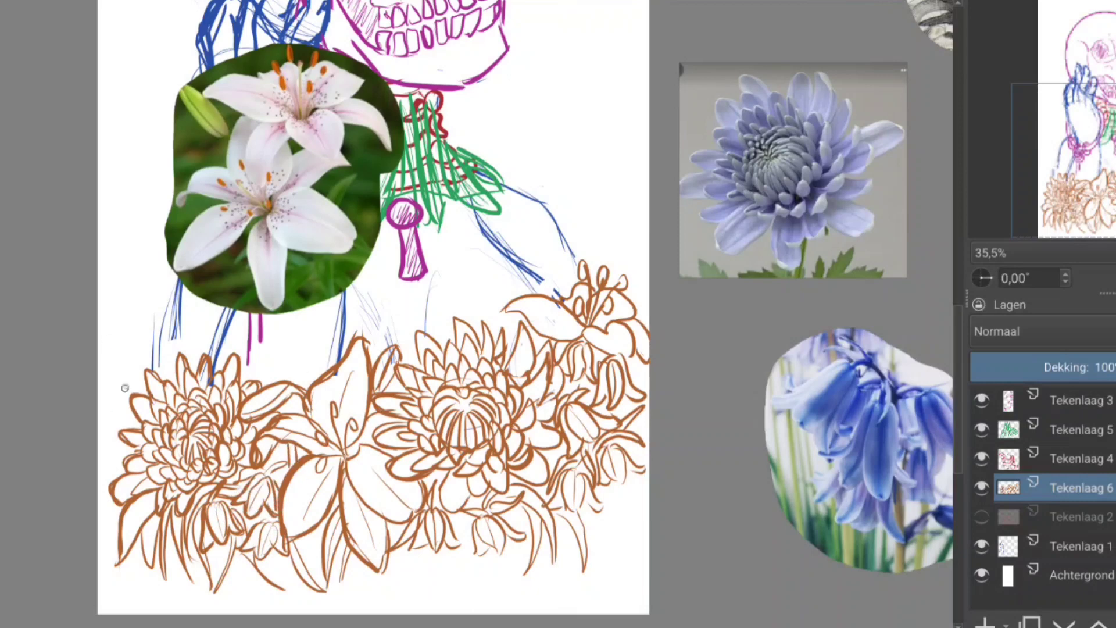
Outline the left-edge leaves and buds, add a small bud, and move the keyhole lower.
mouse_move(117, 395)
left_mouse_down()
mouse_move(140, 372)
mouse_move(101, 429)
mouse_move(108, 468)
left_mouse_up()
left_click_drag(145, 377, 122, 395)
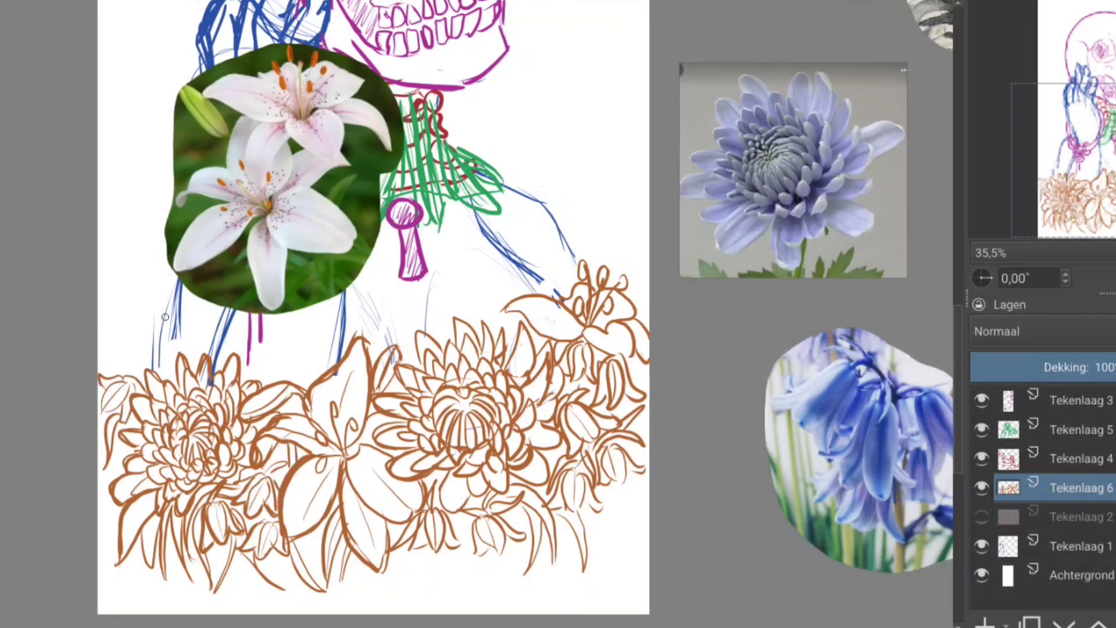
mouse_move(165, 316)
left_mouse_down()
mouse_move(219, 356)
mouse_move(213, 408)
left_mouse_up()
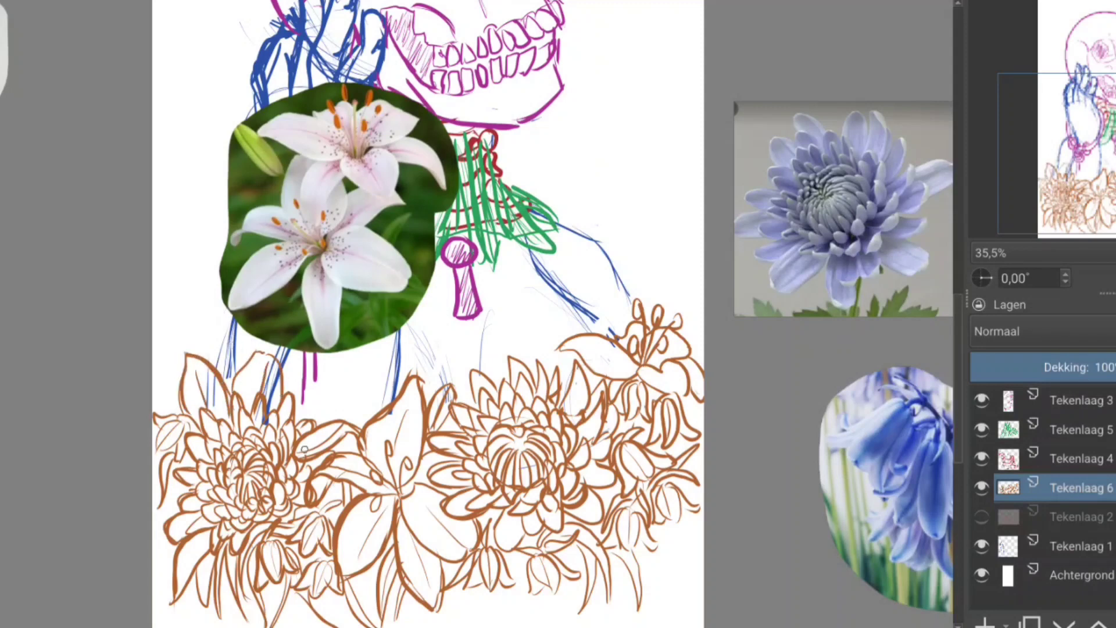
mouse_move(359, 410)
left_mouse_down()
mouse_move(349, 380)
mouse_move(377, 394)
left_mouse_up()
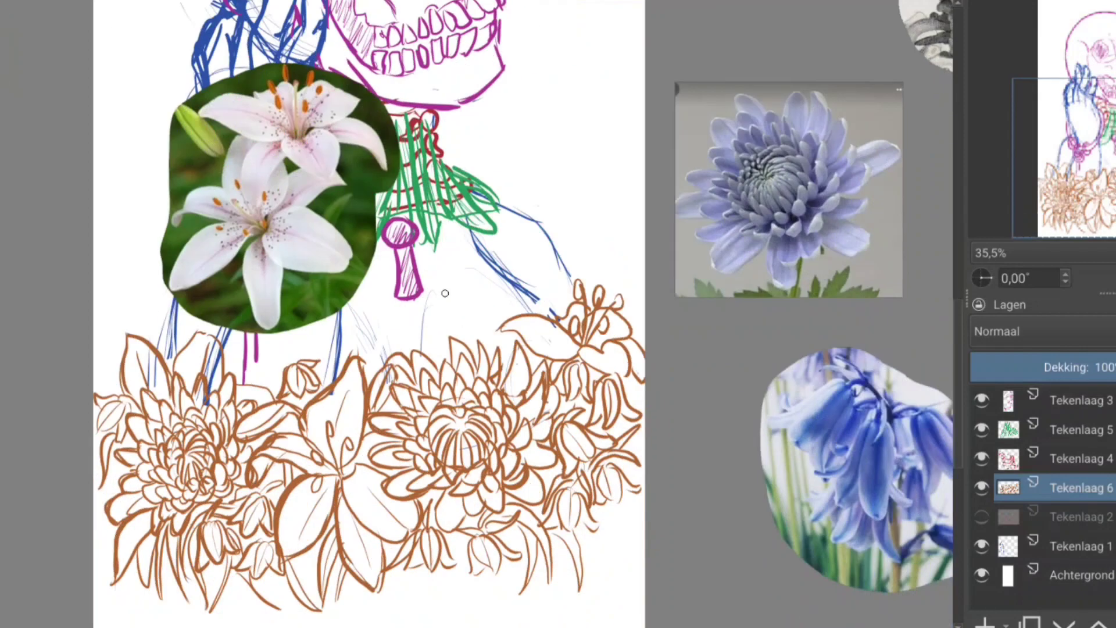
left_click_drag(504, 312, 527, 371)
left_click_drag(491, 322, 495, 354)
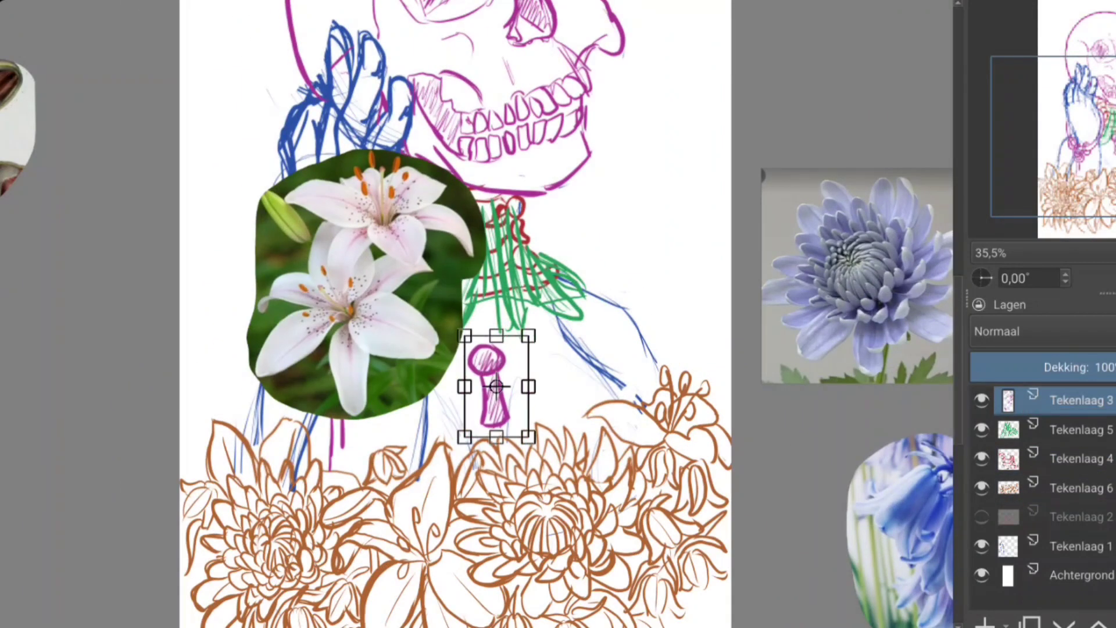
Move the lily reference aside and gather the drawing layers into Groep 7.
left_click_drag(366, 284, 869, 162)
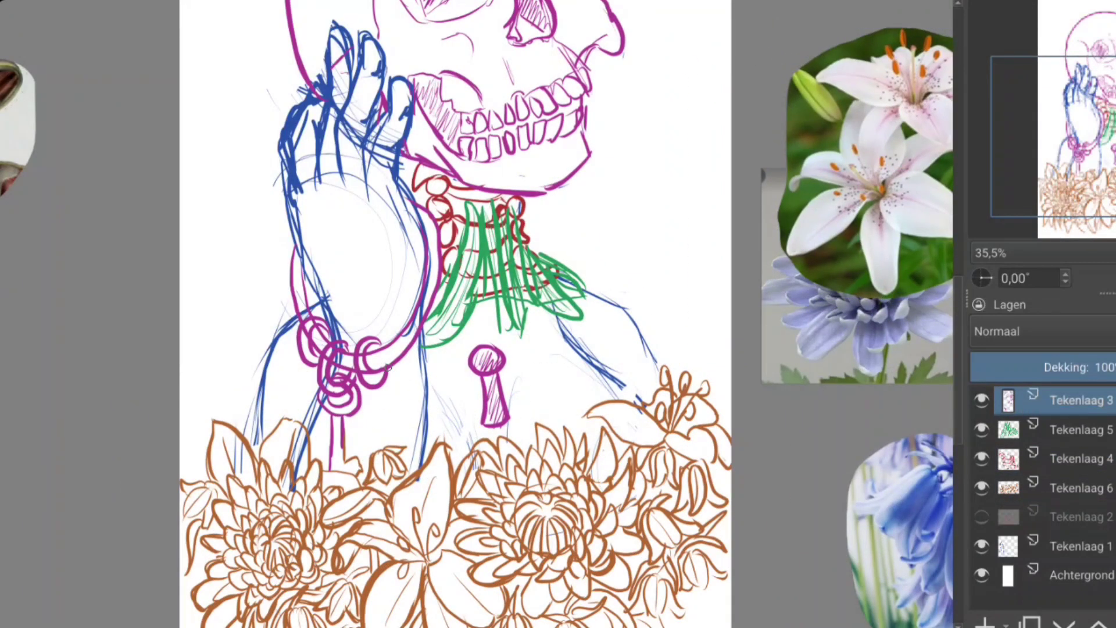
key("minus")
key("minus")
key("minus")
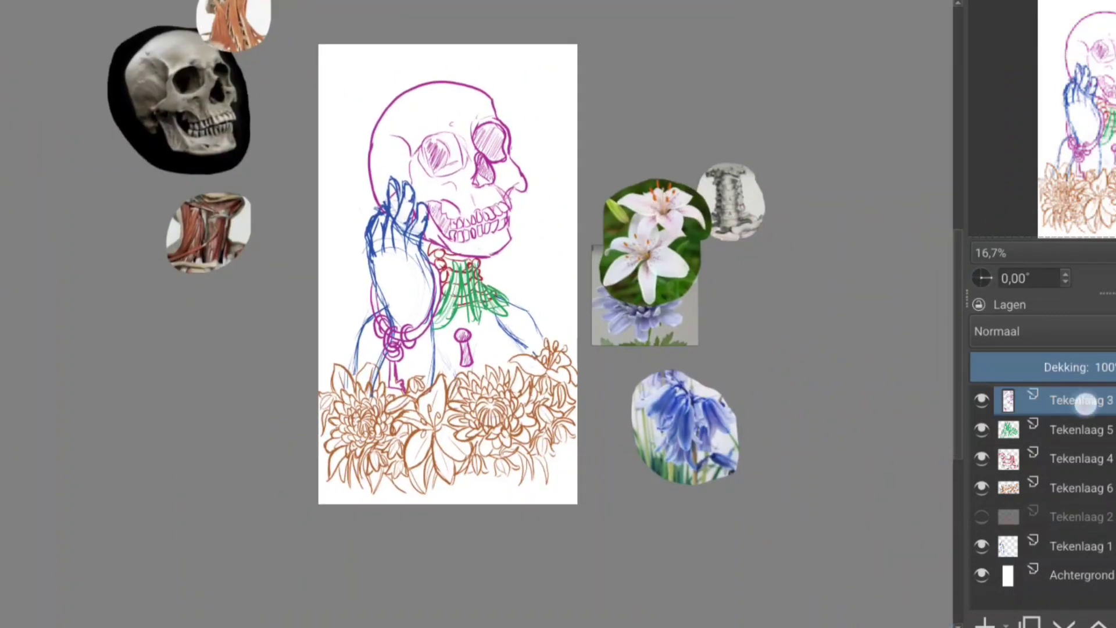
key("ctrl+g")
left_click_drag(1075, 574, 1075, 518)
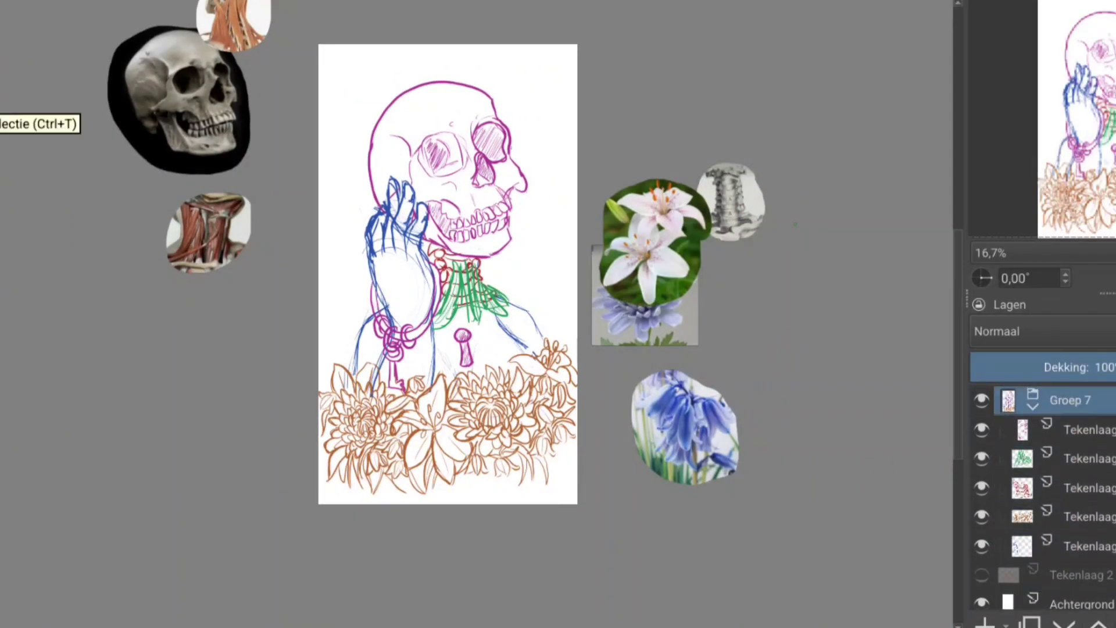
Scale the grouped drawing down toward the page centre and add a new empty layer.
key("ctrl+t")
left_click_drag(725, 503, 681, 462)
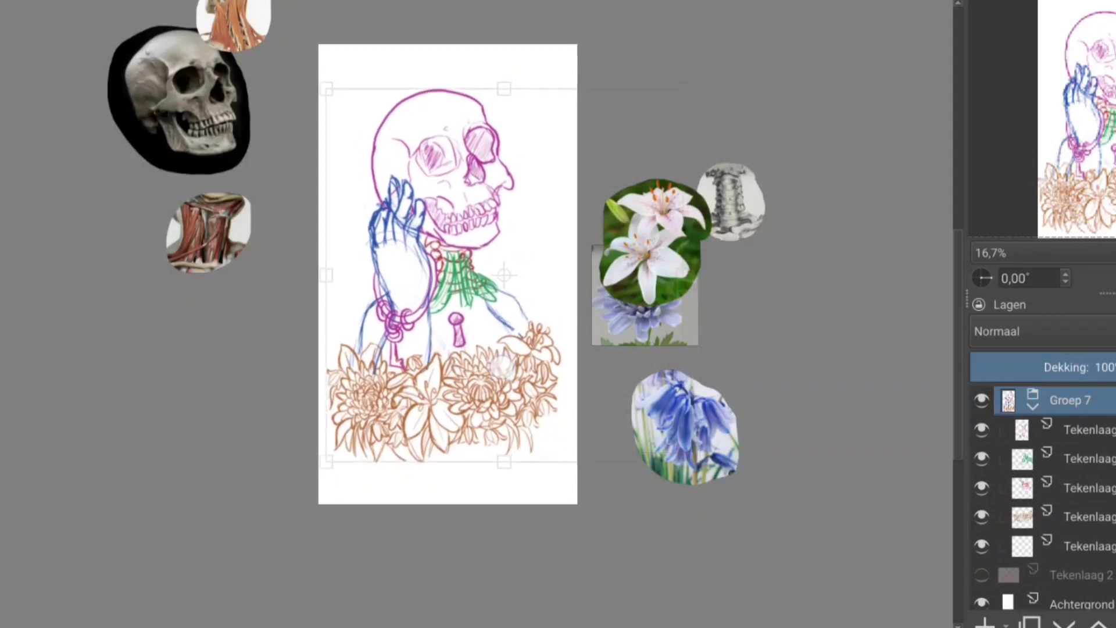
key("Return")
key("Insert")
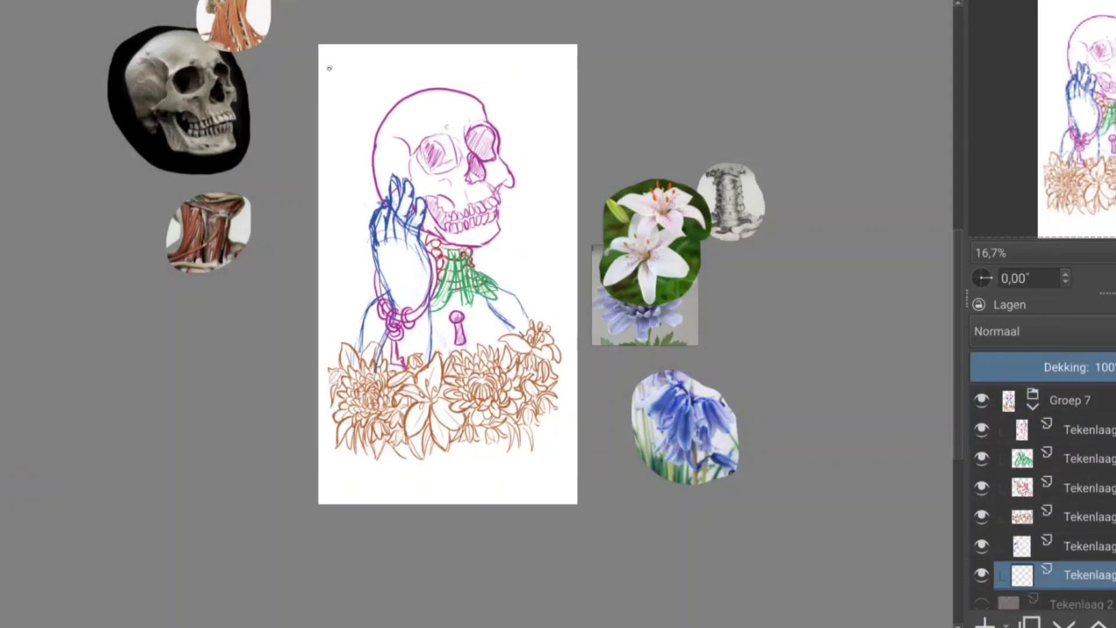
Draw teal double-line rectangles around the page edge.
mouse_move(329, 68)
left_mouse_down()
mouse_move(327, 481)
mouse_move(558, 64)
mouse_move(561, 481)
mouse_move(340, 462)
left_mouse_up()
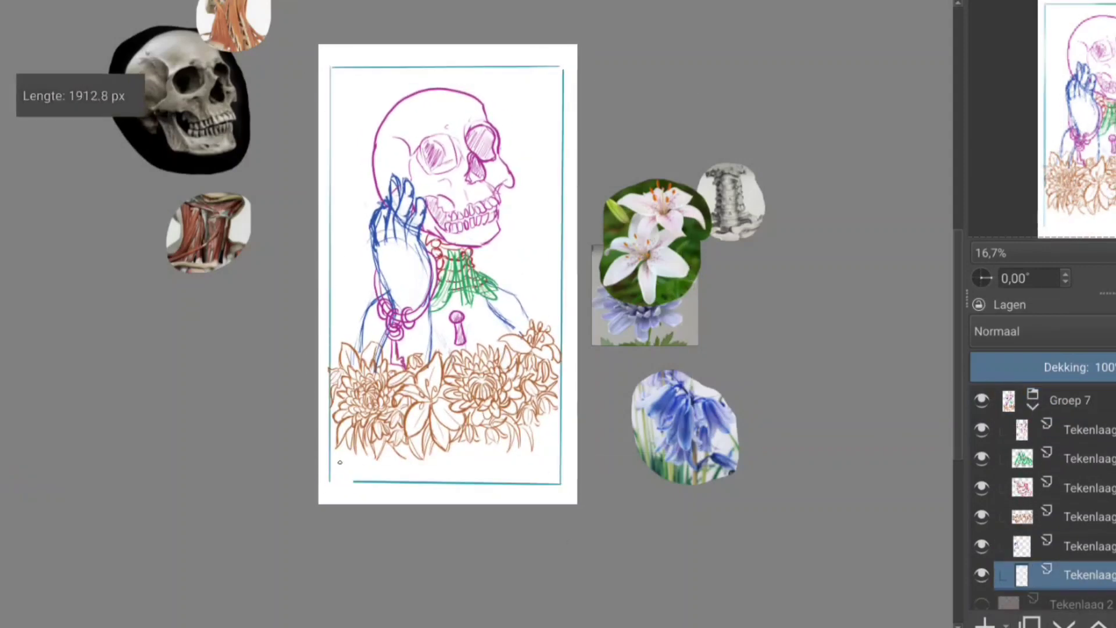
key("2")
mouse_move(340, 33)
left_mouse_down()
mouse_move(552, 437)
mouse_move(650, 590)
left_mouse_up()
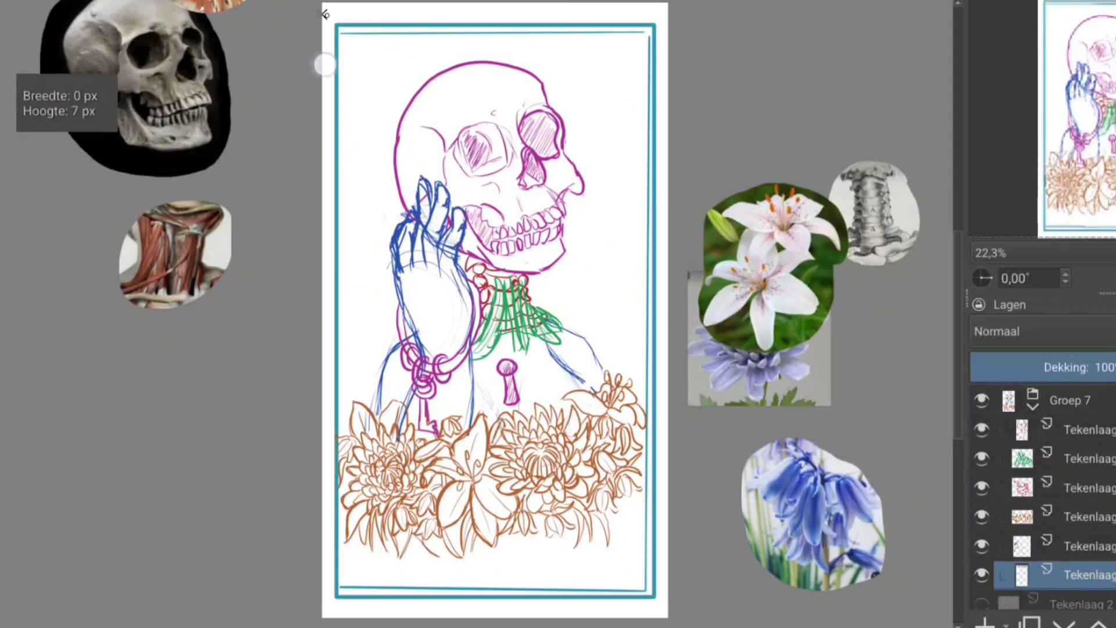
left_click_drag(325, 13, 667, 614)
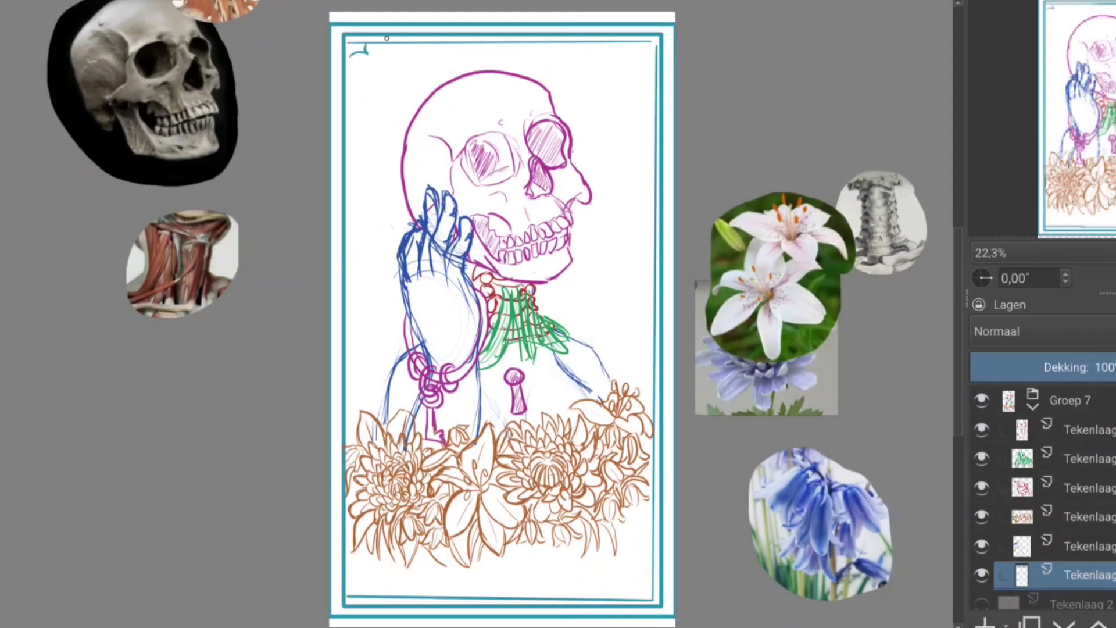
Brush small ornaments into all four frame corners.
scroll(387, 38, "up", 3)
left_click_drag(308, 73, 349, 90)
left_click_drag(843, 93, 872, 113)
scroll(523, 290, "down", 5)
left_click_drag(300, 401, 320, 427)
left_click_drag(840, 448, 854, 468)
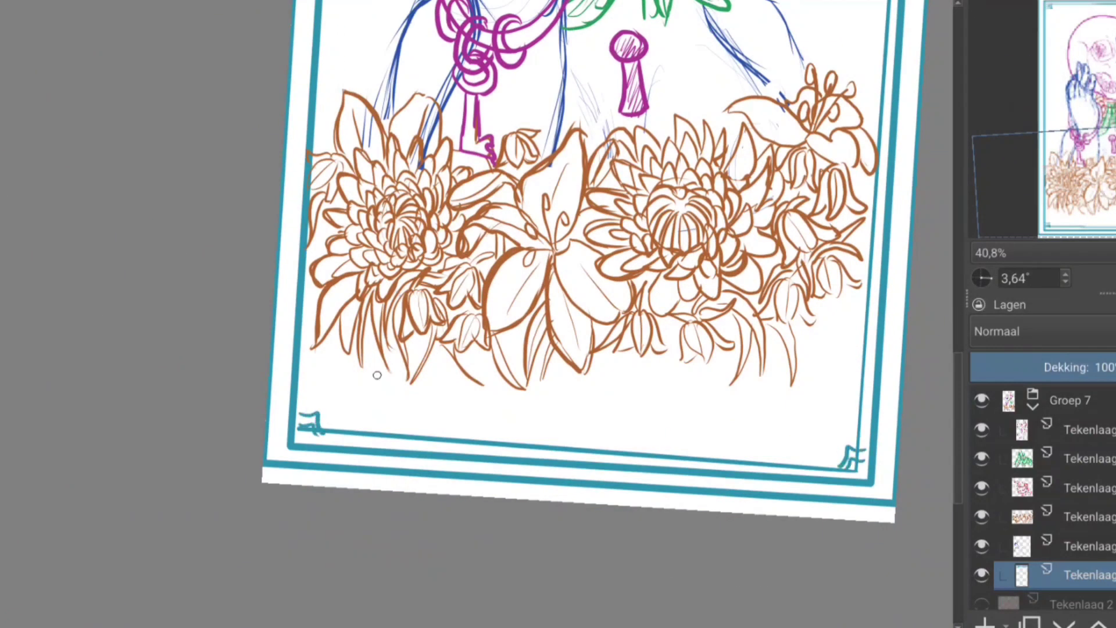
key("5")
Draw thin teal inner lines along the frame sides.
scroll(376, 374, "up", 10)
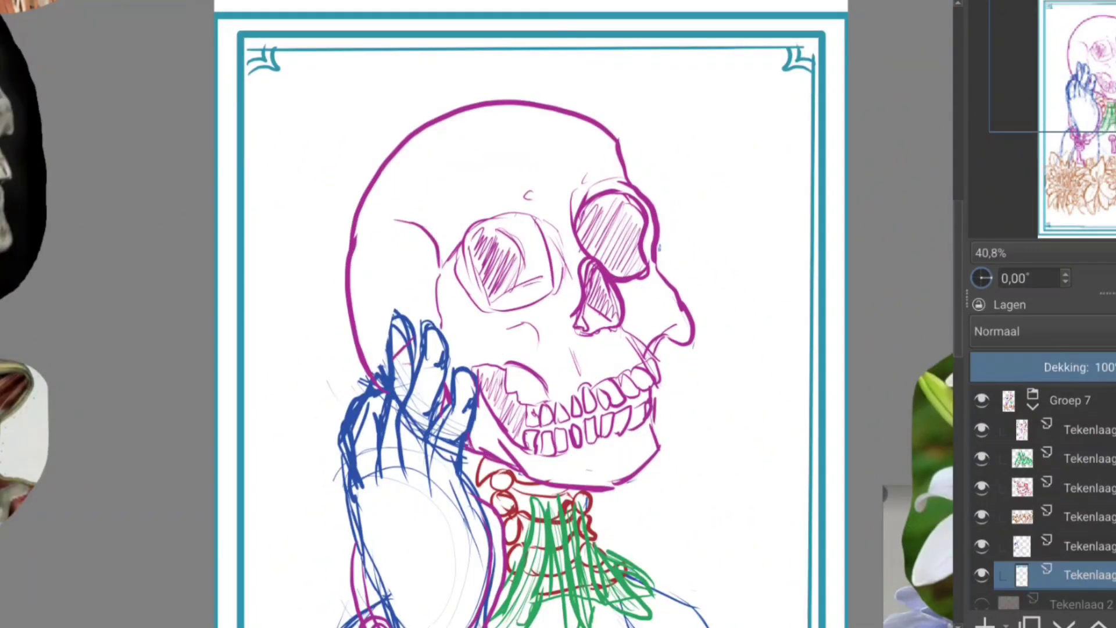
left_click_drag(253, 82, 262, 601)
scroll(261, 560, "down", 8)
left_click_drag(256, 238, 263, 469)
scroll(259, 400, "down", 3)
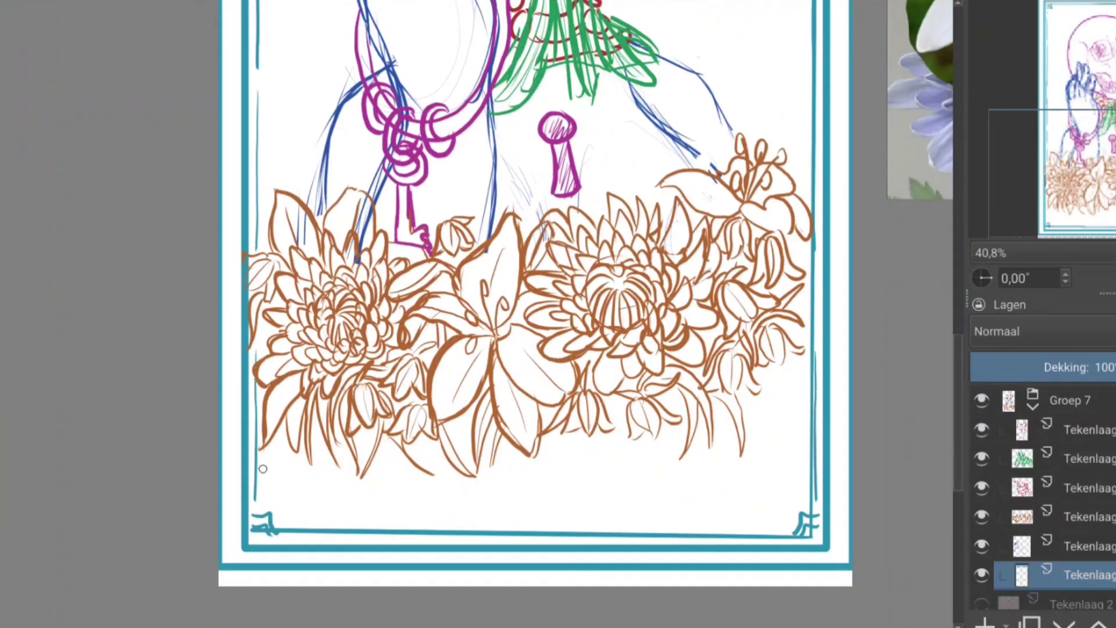
scroll(262, 469, "up", 8)
scroll(253, 583, "down", 4)
Enlarge the Groep 7 sketch group and shift it lower to fill the teal frame.
scroll(767, 330, "down", 3)
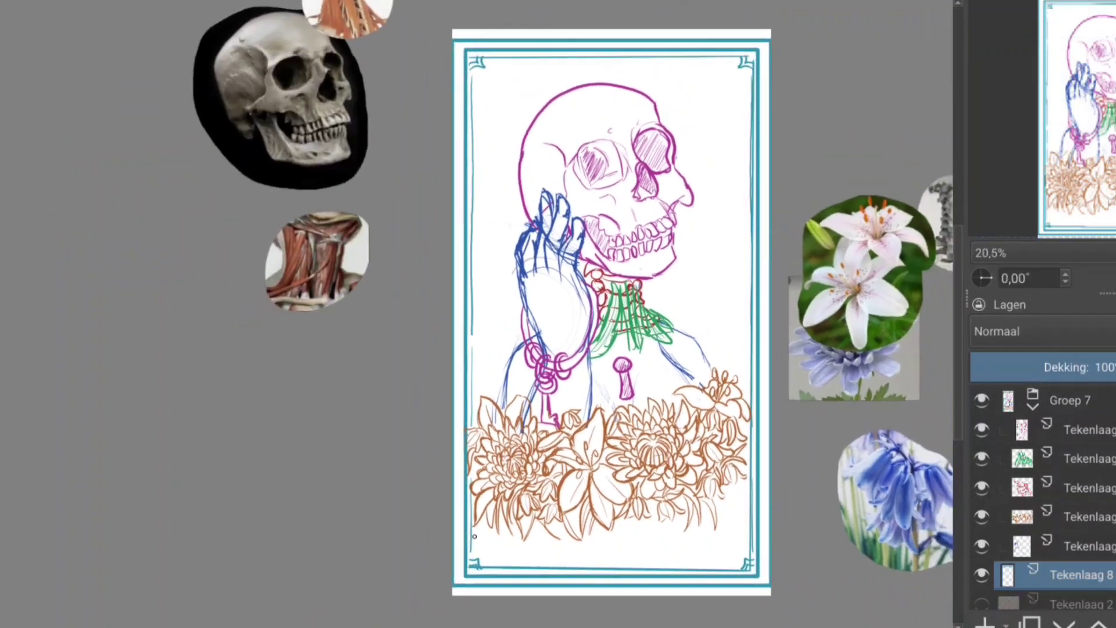
left_click(1069, 400)
key("ctrl+t")
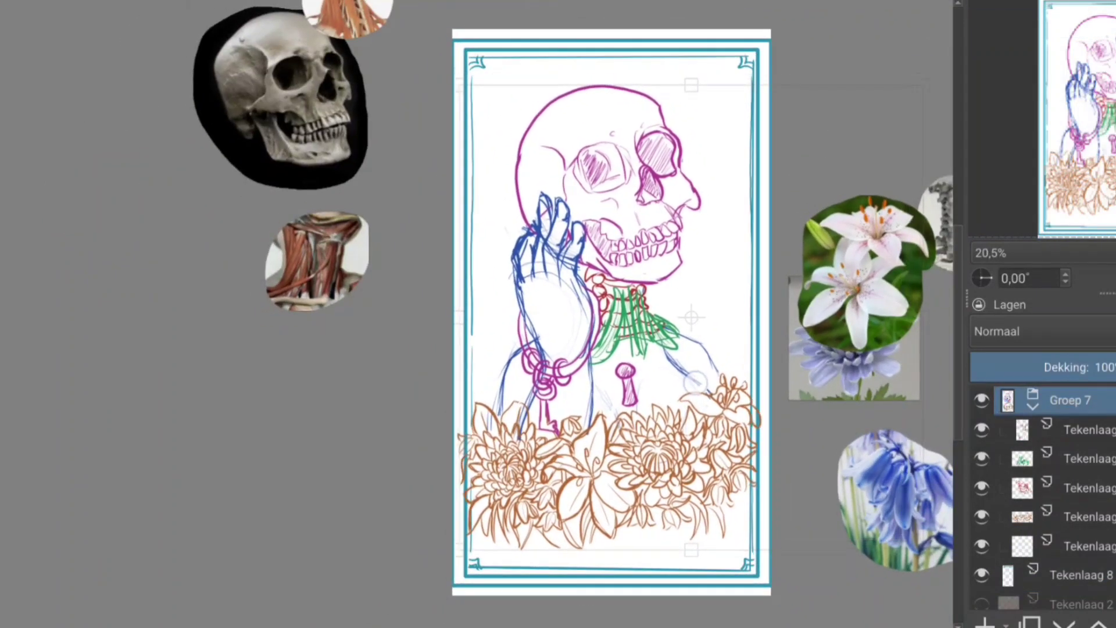
left_click_drag(920, 75, 923, 88)
key("Return")
On the layer below, outline the skull's keyhole with a thin blue line.
scroll(505, 53, "up", 2)
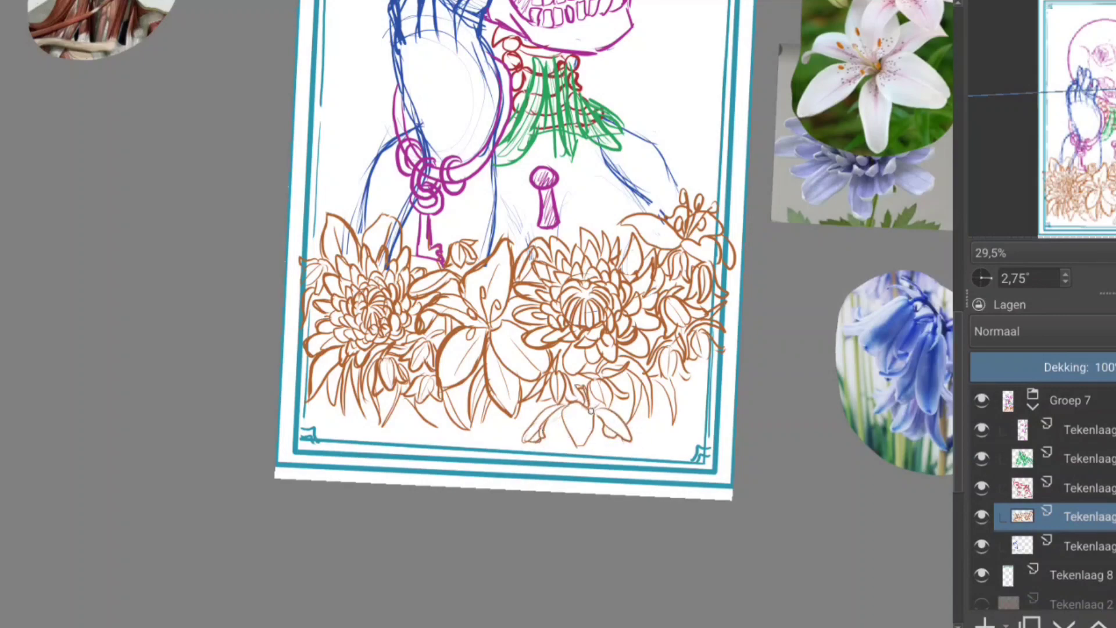
left_click_drag(591, 411, 590, 508)
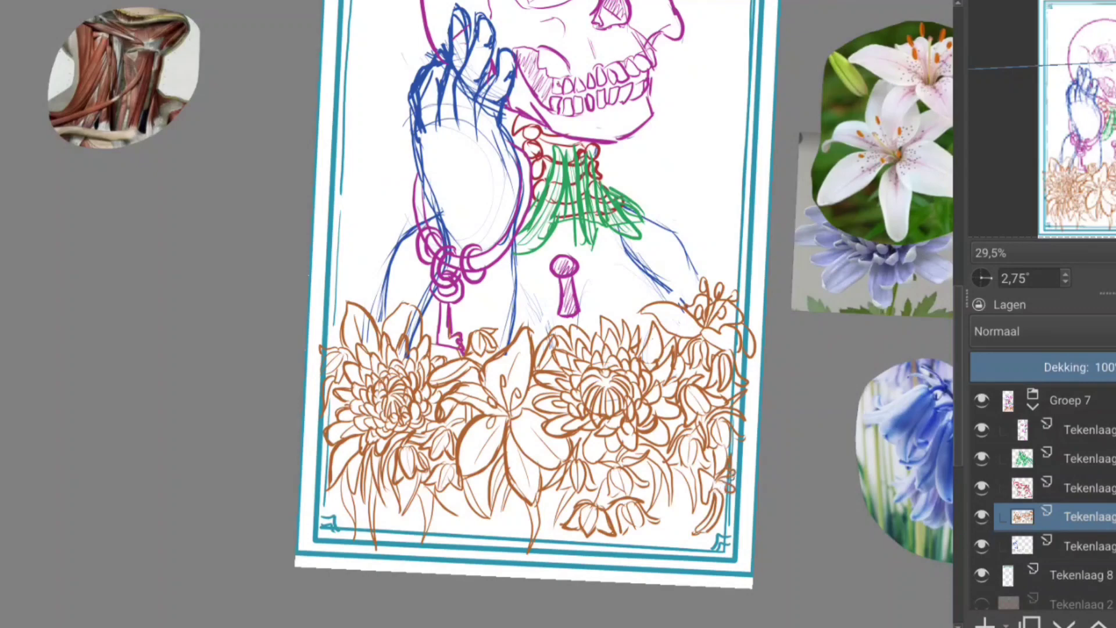
key("Page_Down")
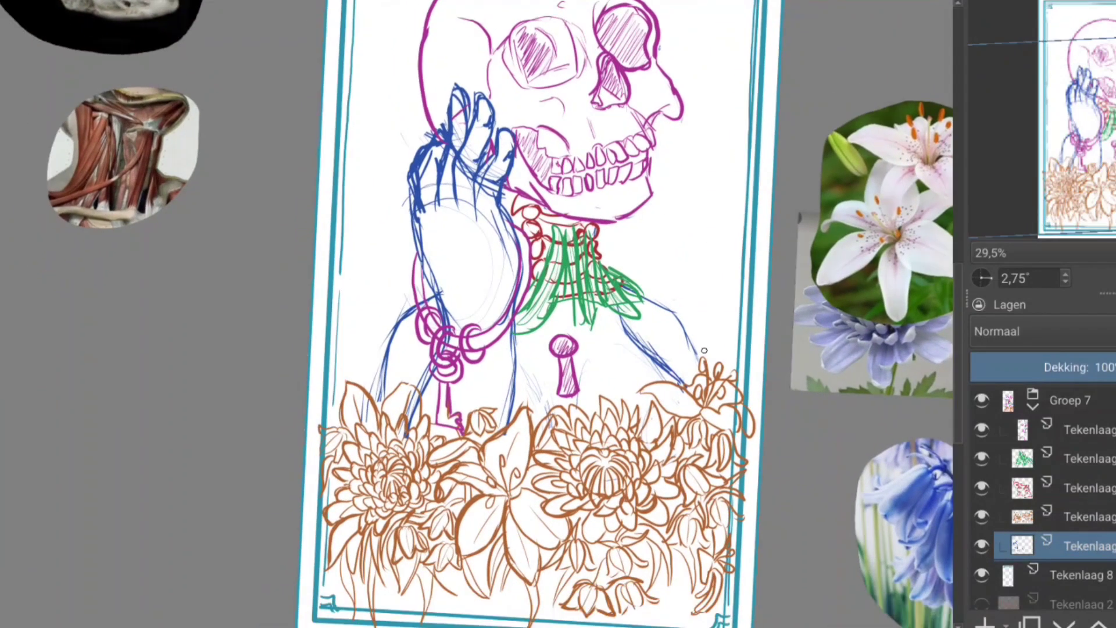
scroll(482, 315, "up", 5)
left_click_drag(481, 301, 460, 376)
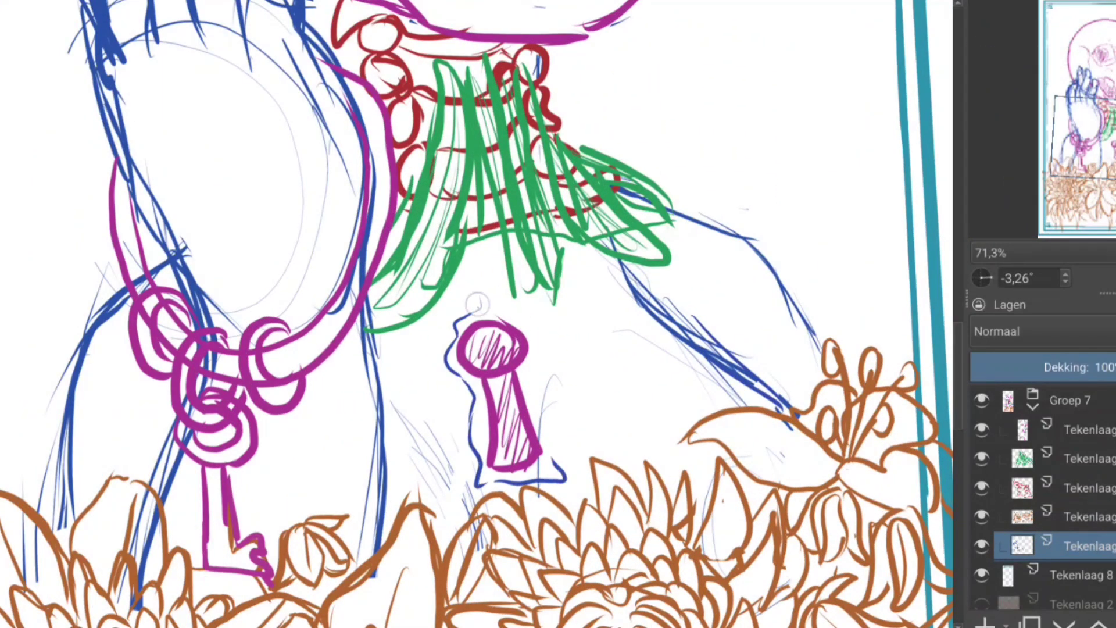